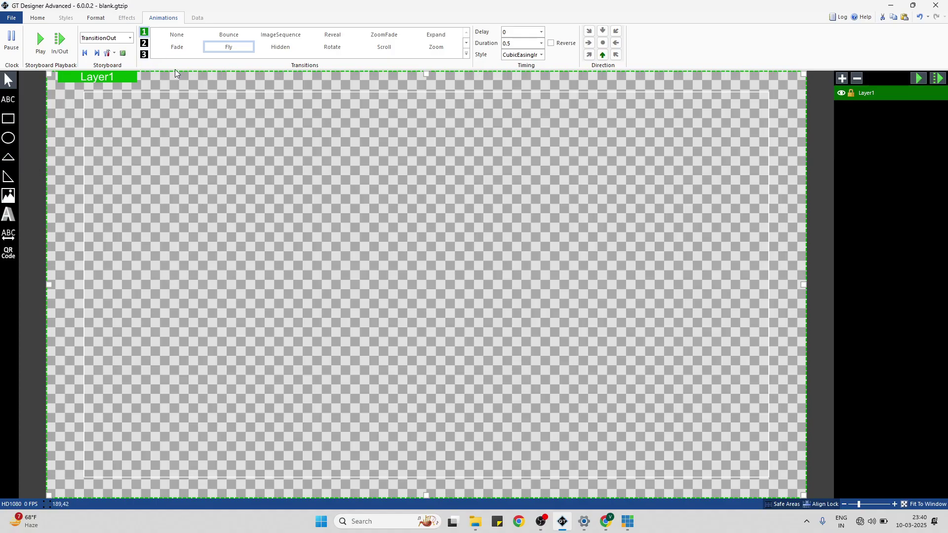
- Examine the home, style, format, effects, animation and data options available for Layer1
left_click(37, 18)
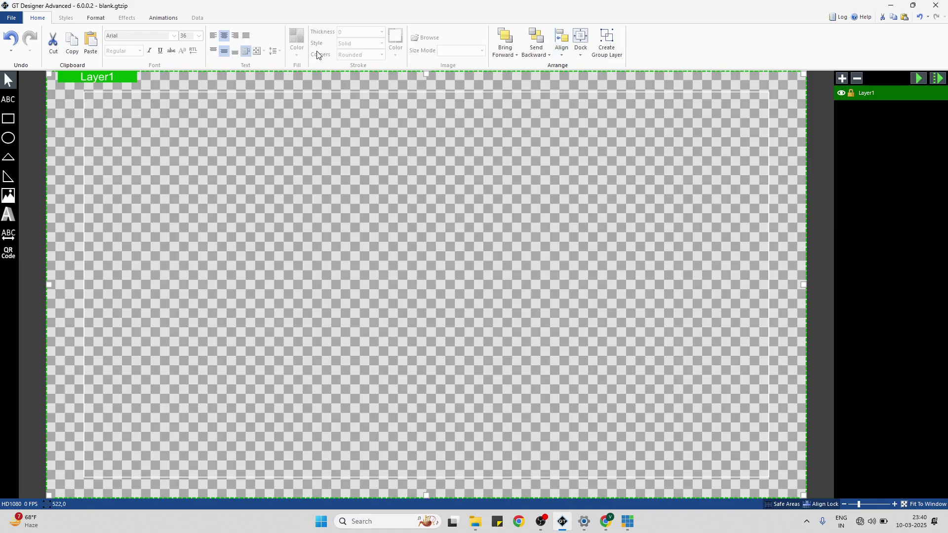
left_click(68, 19)
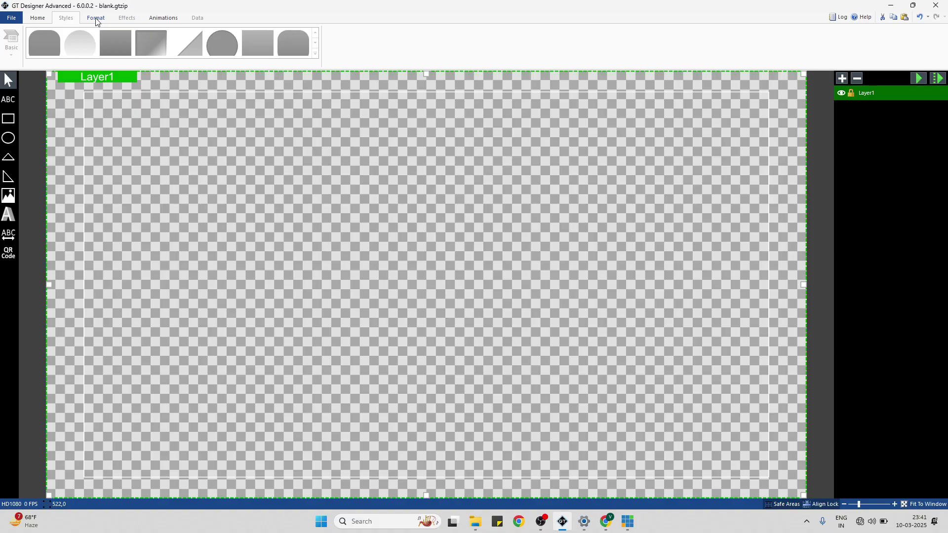
left_click(96, 19)
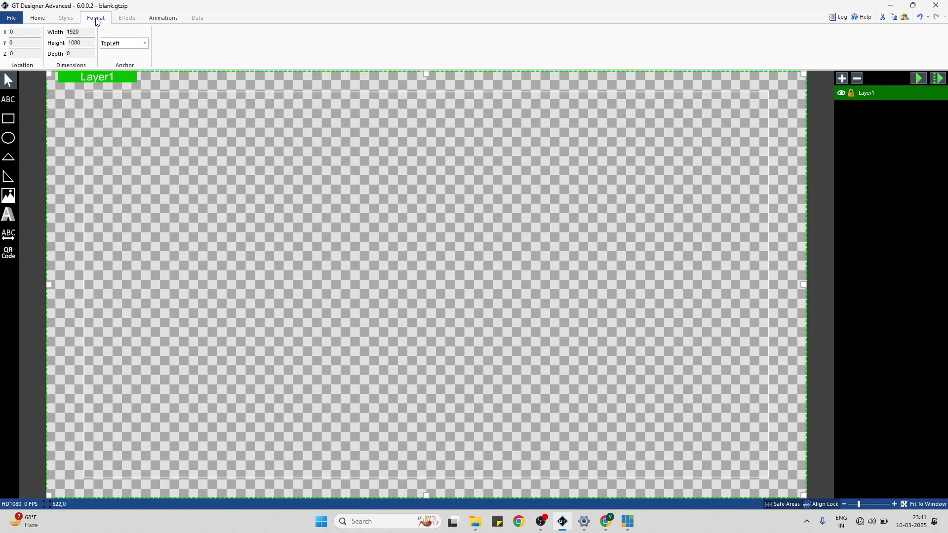
left_click(132, 21)
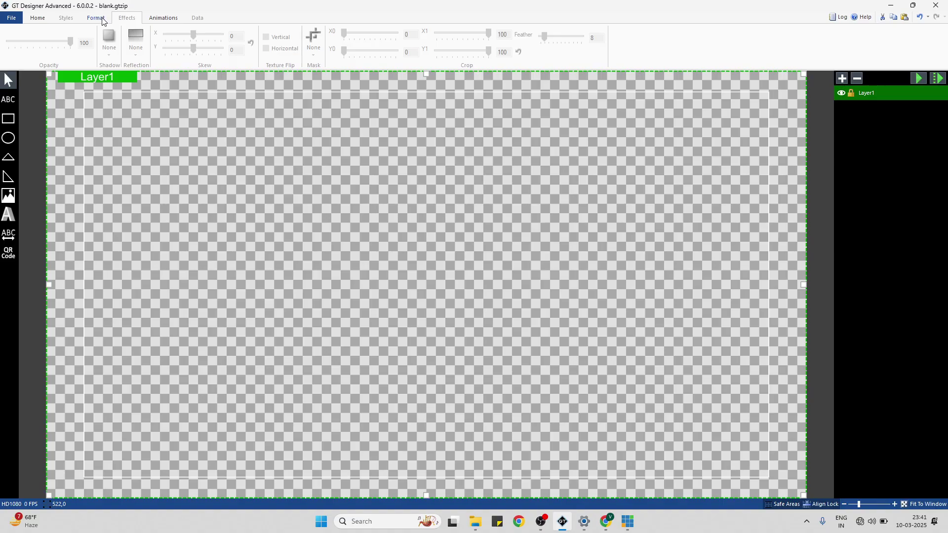
left_click(104, 21)
left_click(130, 20)
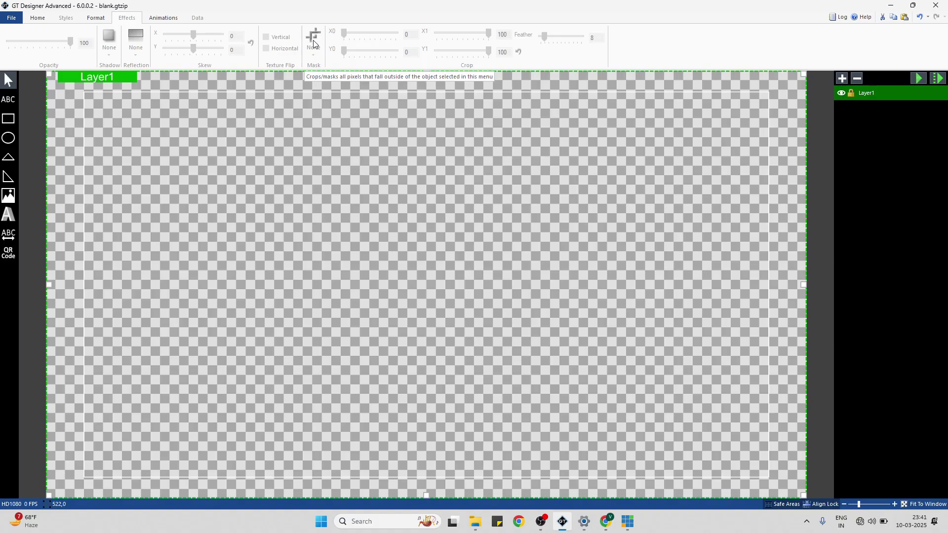
left_click(158, 19)
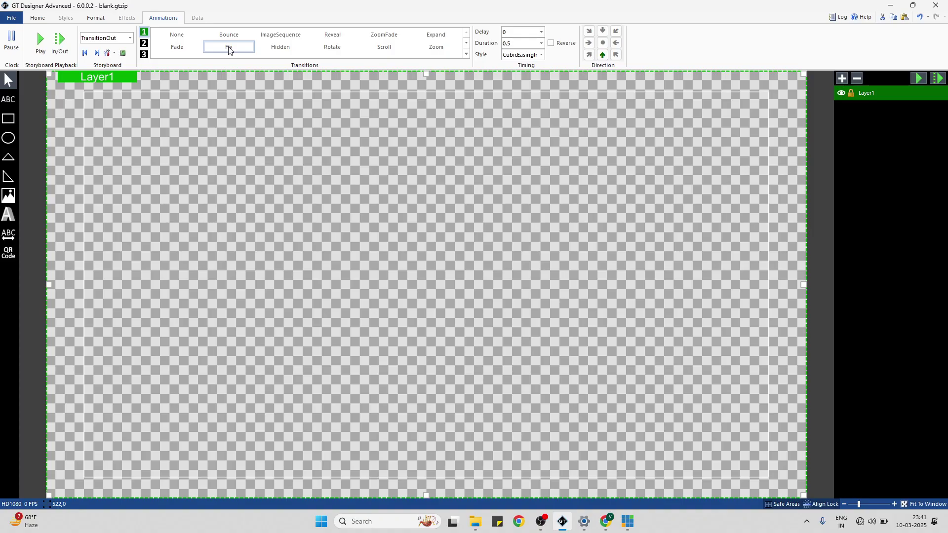
left_click(198, 19)
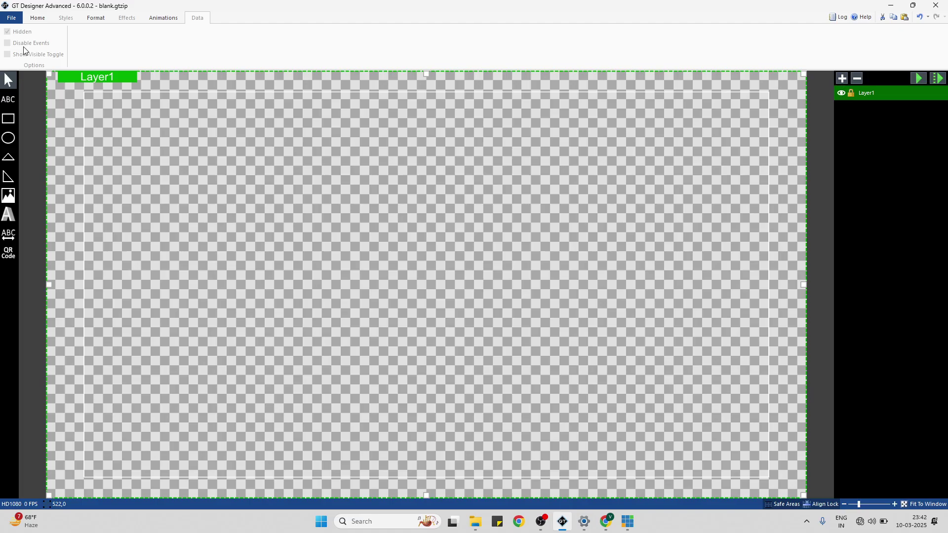
left_click(42, 20)
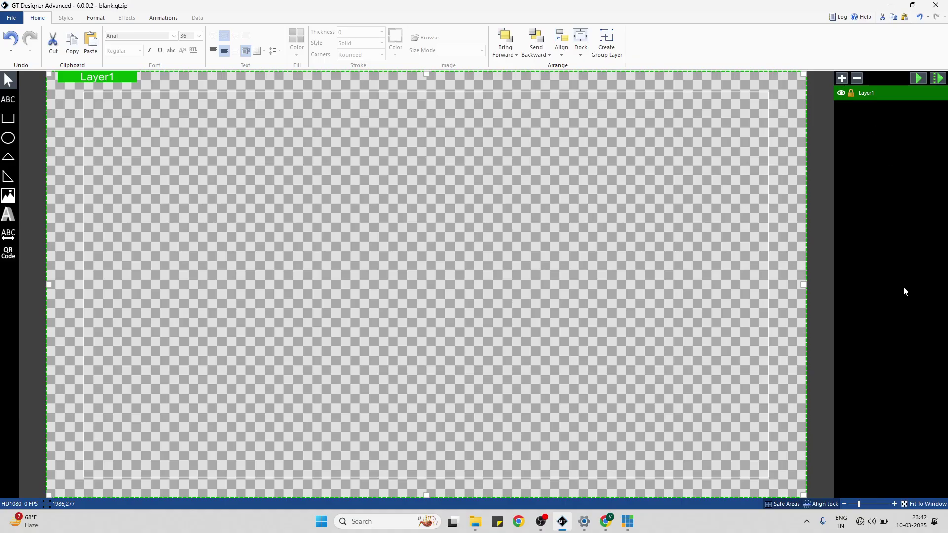
- Add three new layers above Layer1
left_click(845, 81)
left_click(842, 79)
left_click(842, 78)
- Delete Layer4, Layer3 and Layer2, keeping only Layer1
left_click(857, 79)
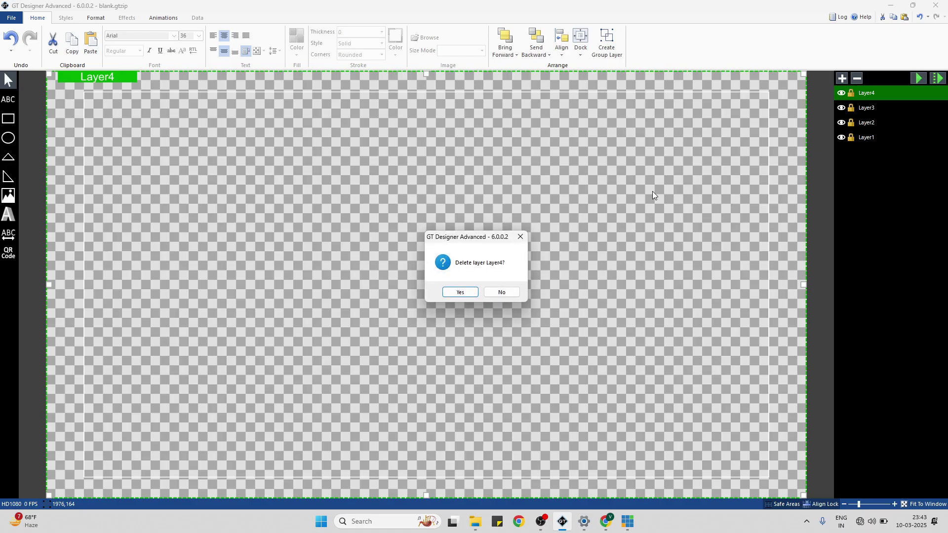
key("Return")
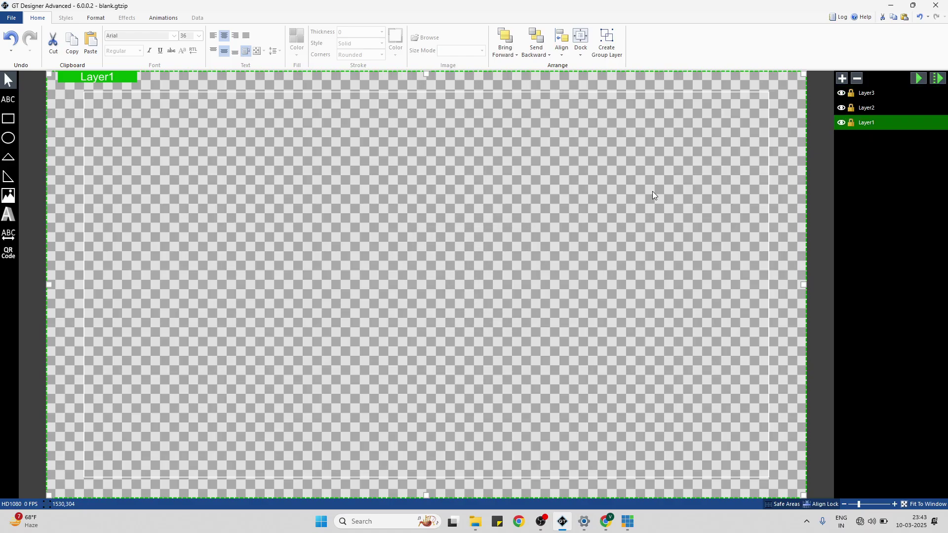
left_click(883, 95)
left_click(858, 78)
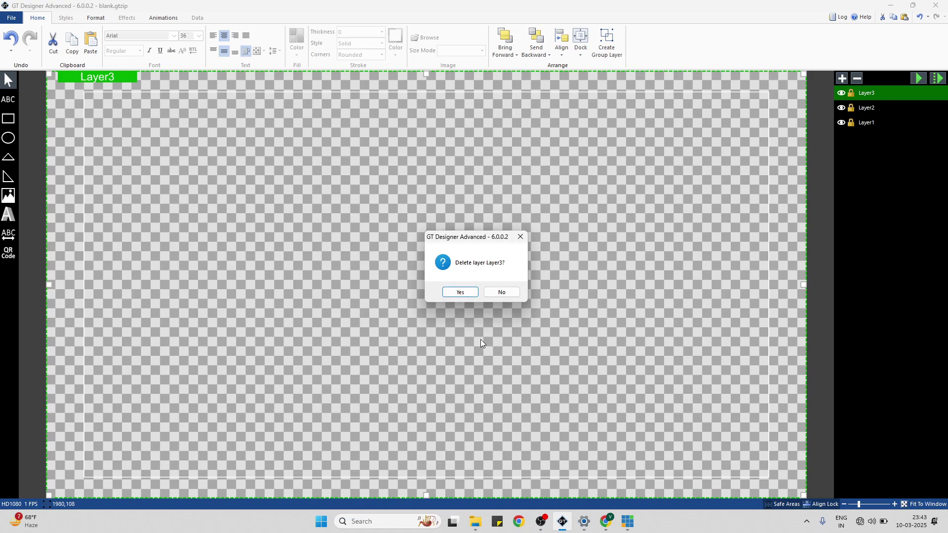
left_click(467, 293)
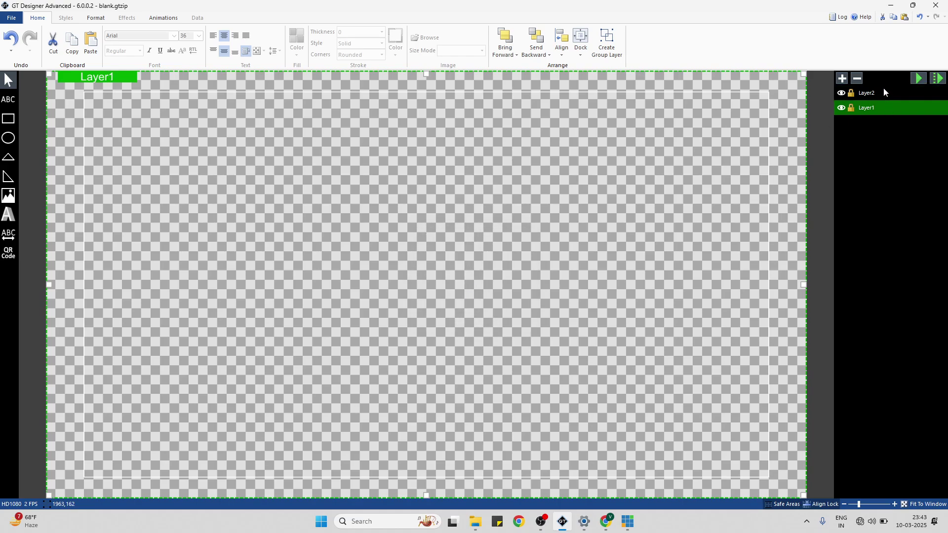
left_click(873, 94)
left_click(858, 78)
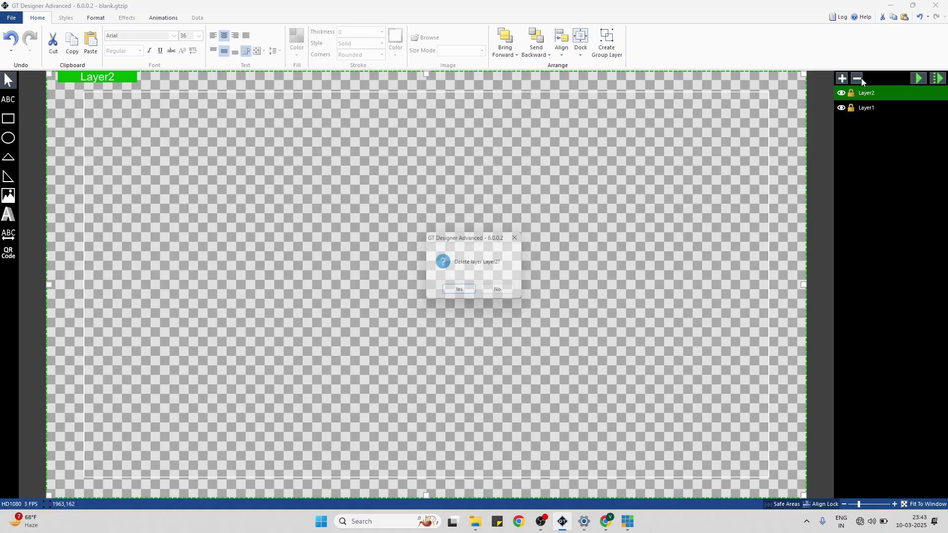
left_click(460, 293)
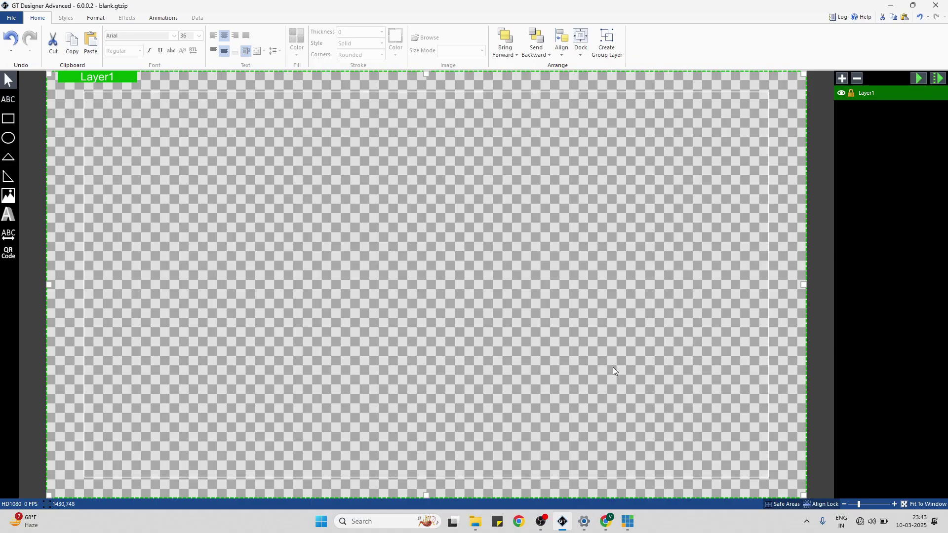
- Switch to vMix and look through the GT Title templates offered for a new title input
left_click(628, 521)
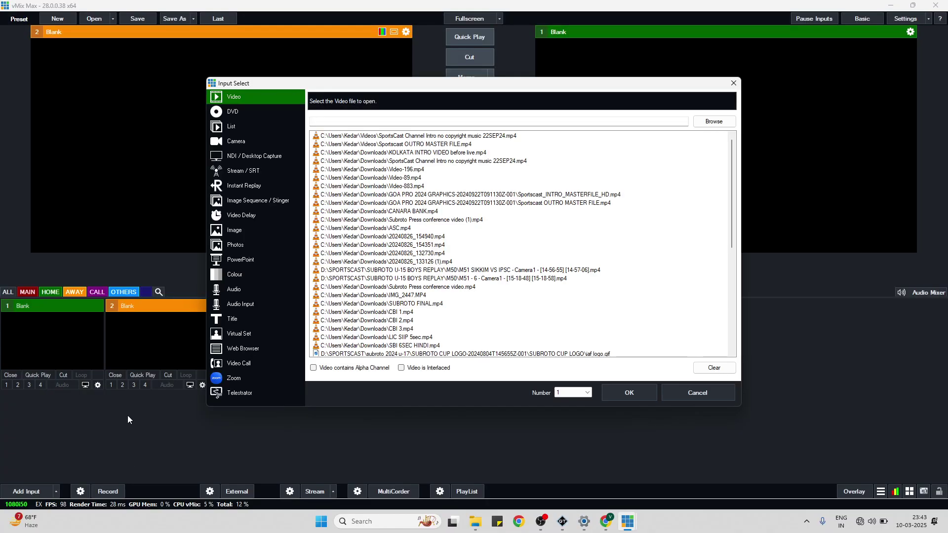
left_click(247, 320)
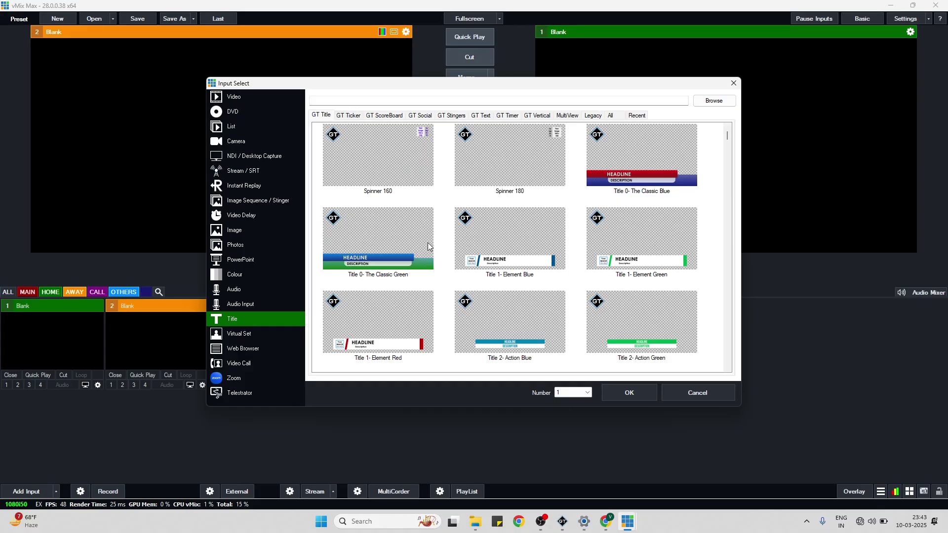
scroll(439, 264, "down", 3)
scroll(439, 265, "down", 12)
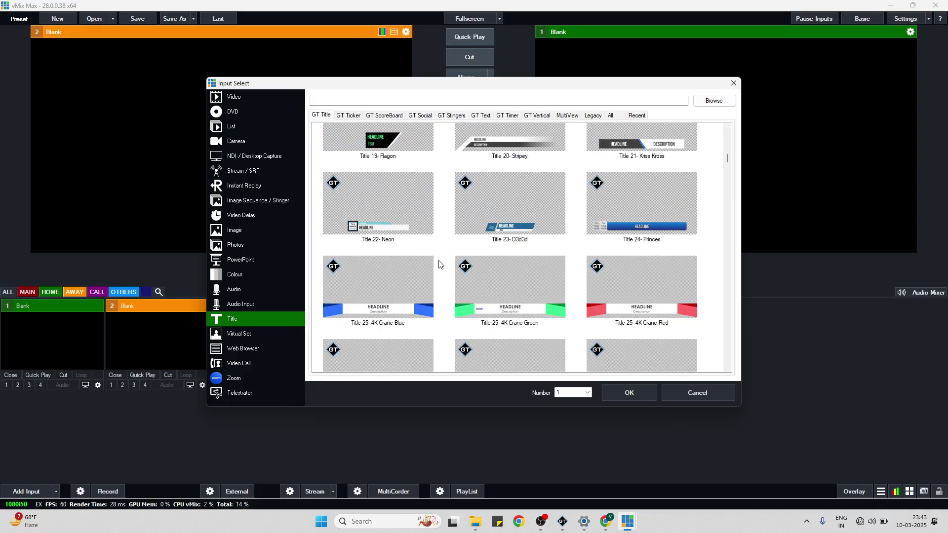
scroll(439, 264, "up", 15)
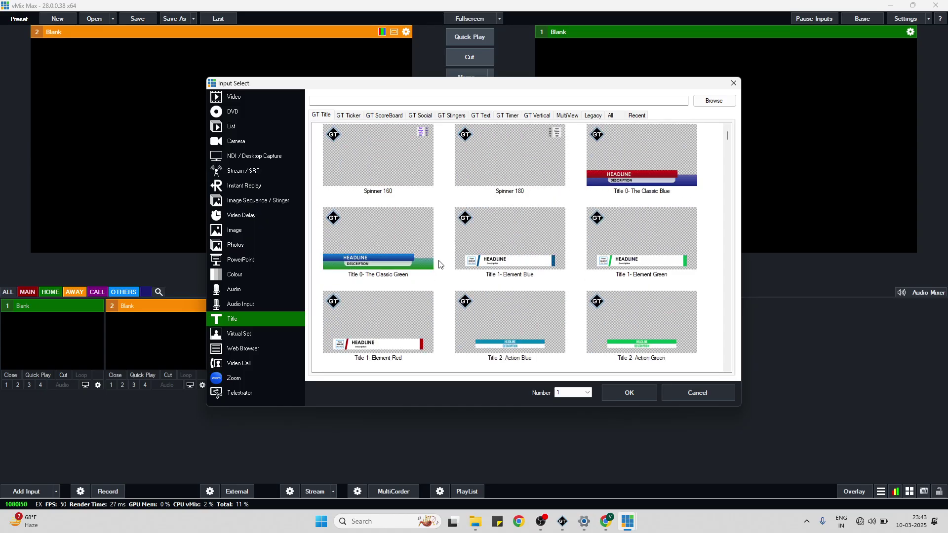
scroll(439, 264, "down", 20)
scroll(439, 265, "up", 20)
- Examine the ticker, scoreboard, social, stinger, text, timer, vertical, MultiView and legacy title templates
left_click(348, 117)
left_click(378, 117)
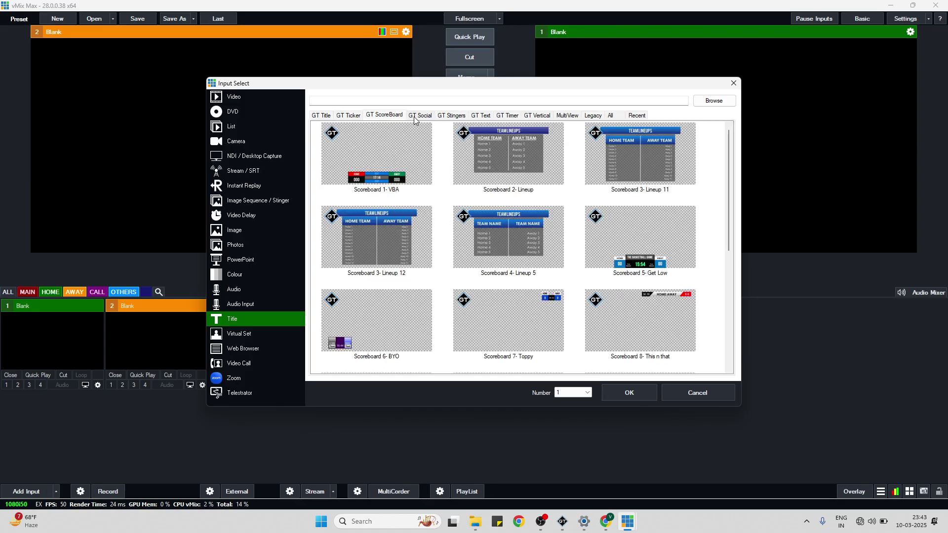
left_click(420, 117)
left_click(383, 118)
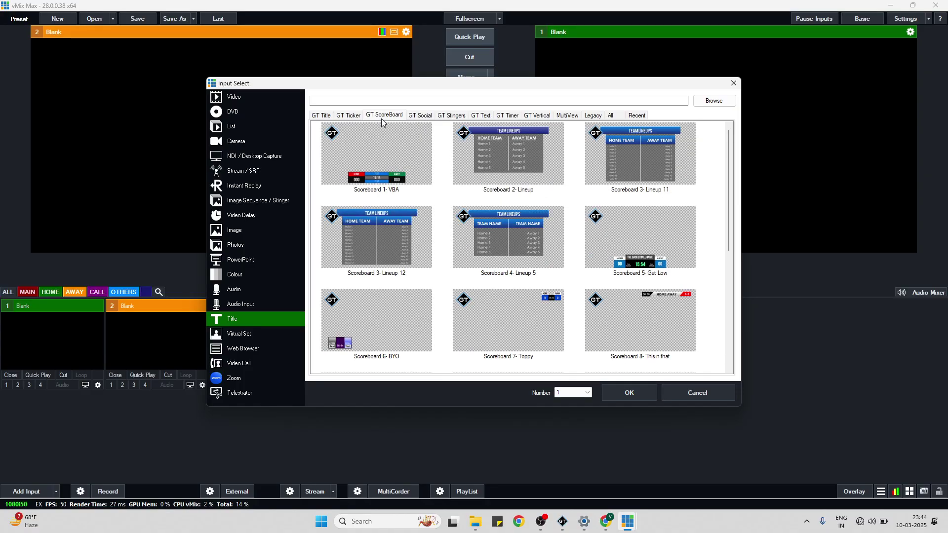
left_click(428, 119)
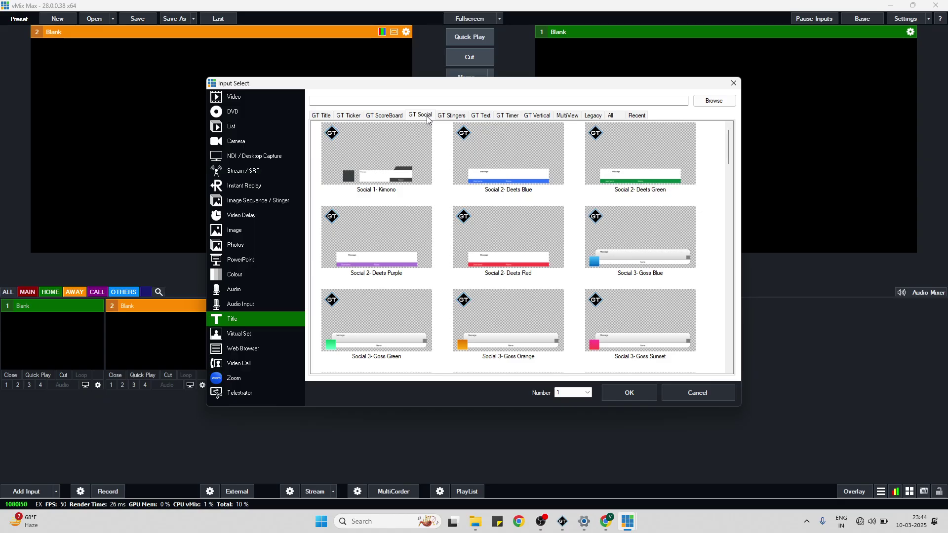
left_click(450, 117)
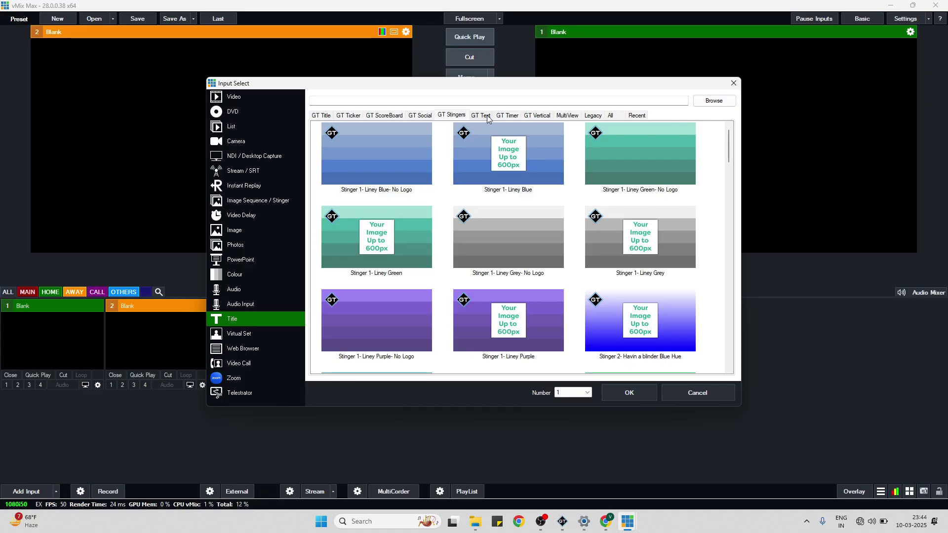
left_click(487, 117)
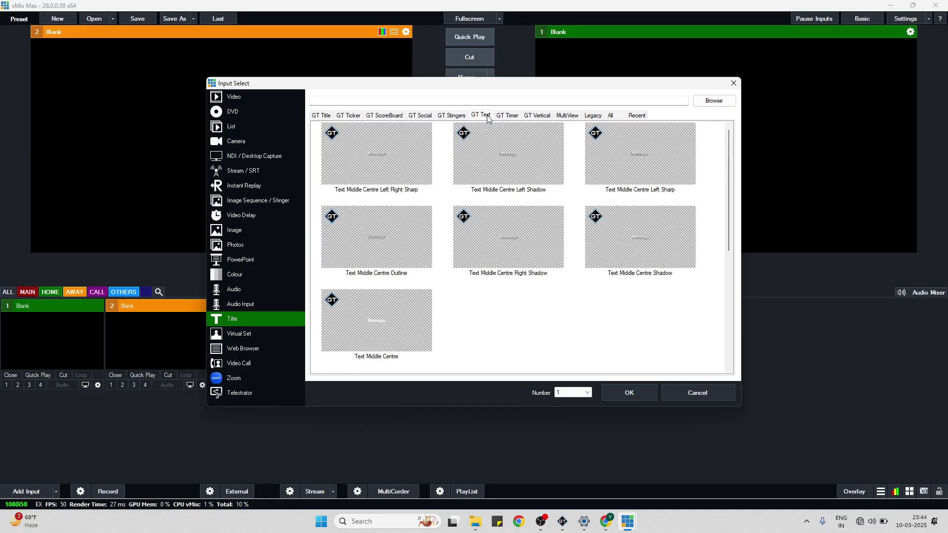
left_click(508, 118)
left_click(540, 117)
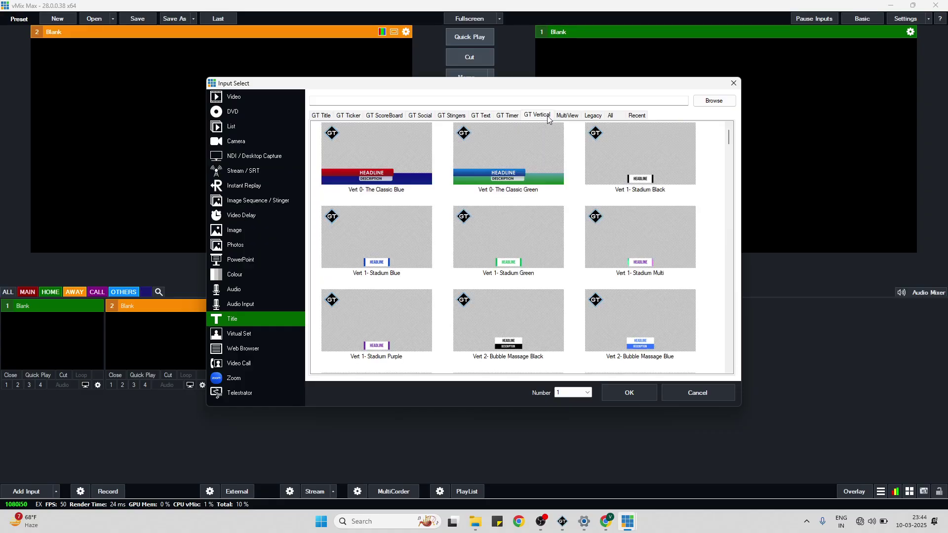
left_click(569, 118)
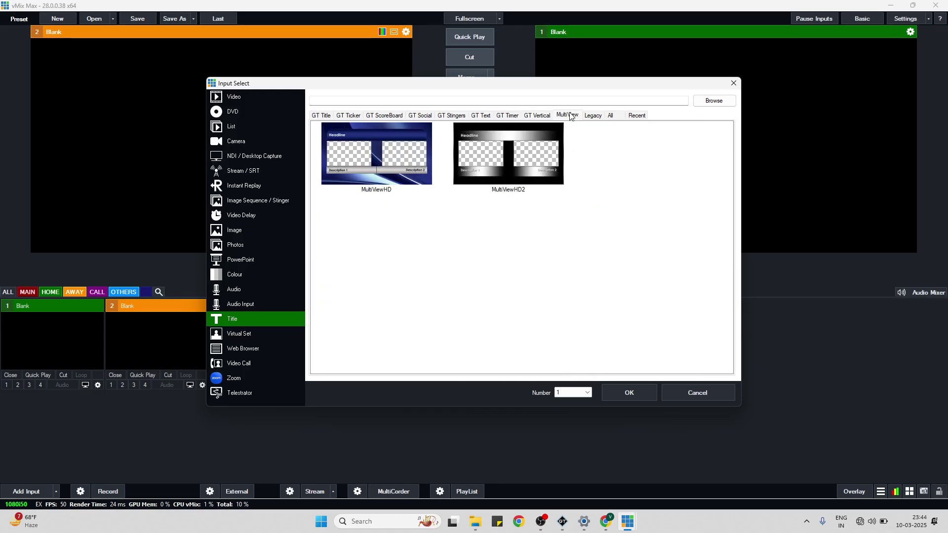
left_click(594, 119)
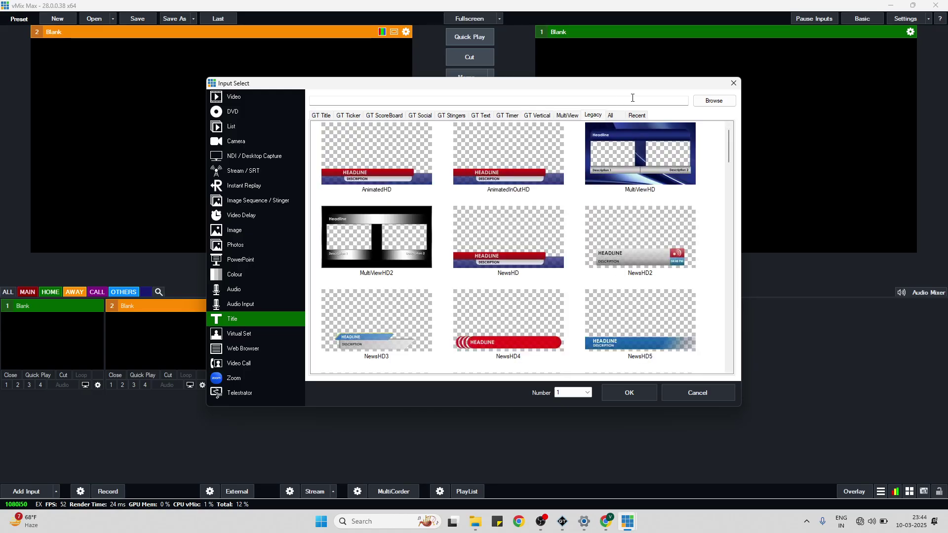
- Look through the recent and complete title template collections, return to GT Title, and close the input selection without adding anything
left_click(632, 118)
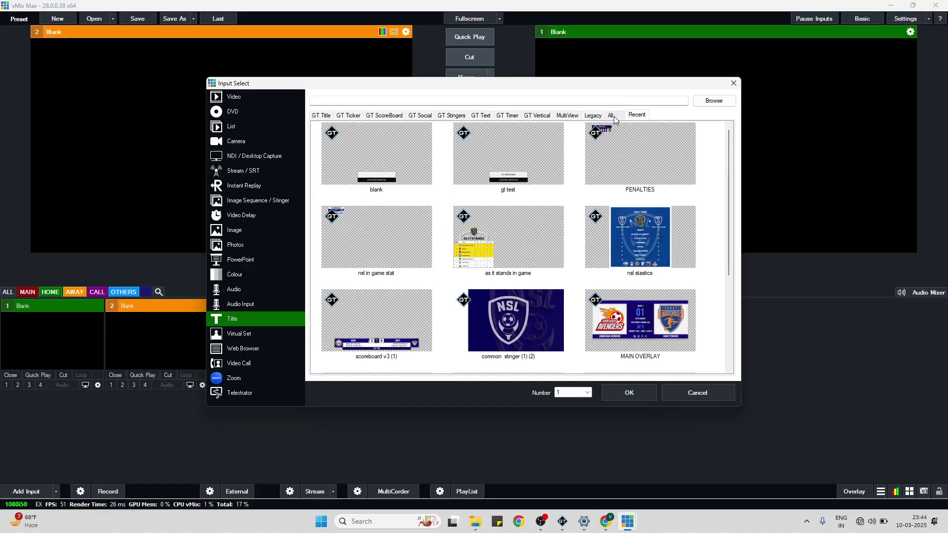
scroll(589, 183, "down", 3)
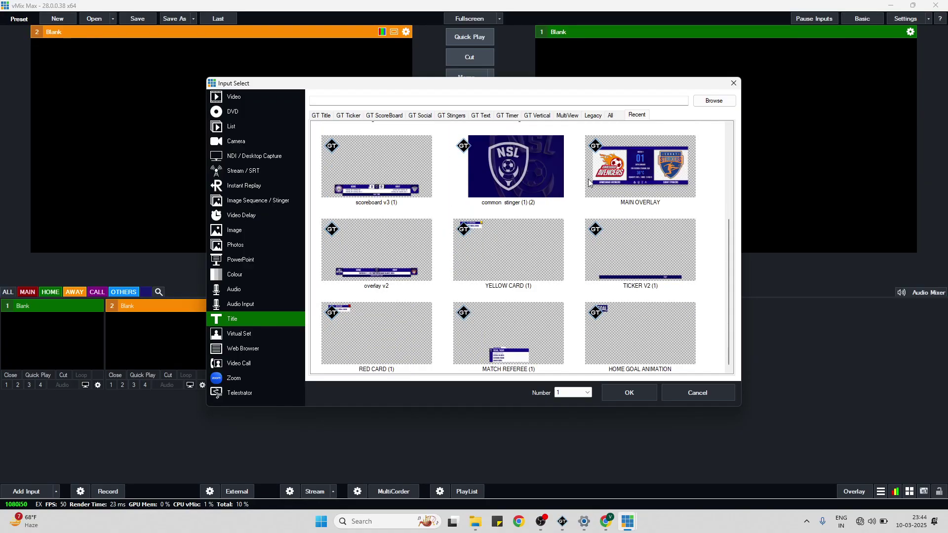
scroll(589, 183, "up", 3)
scroll(589, 183, "down", 2)
scroll(589, 183, "up", 2)
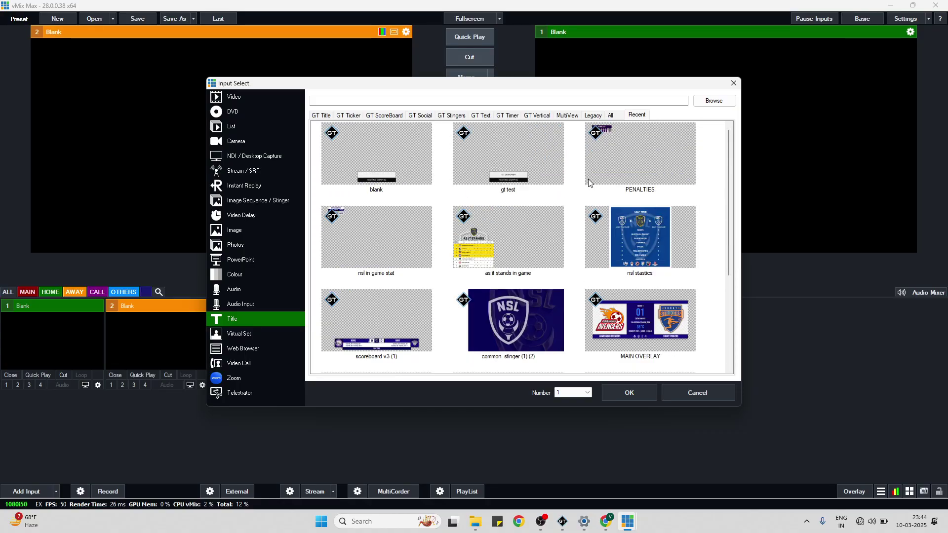
left_click(612, 116)
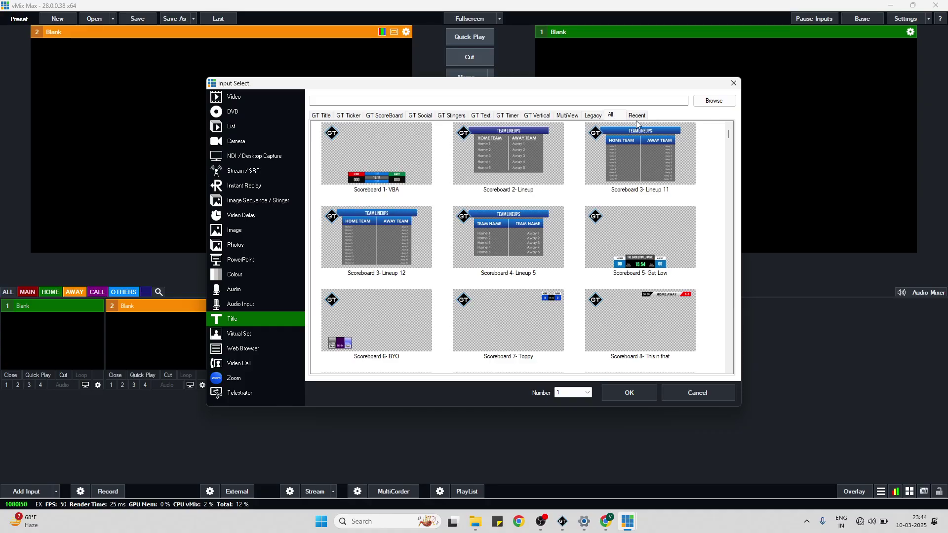
left_click(321, 116)
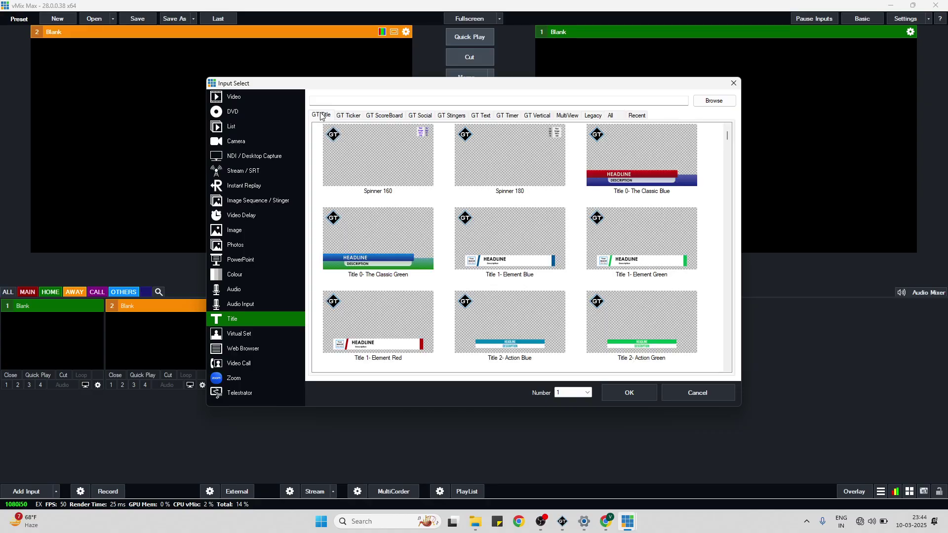
left_click(735, 85)
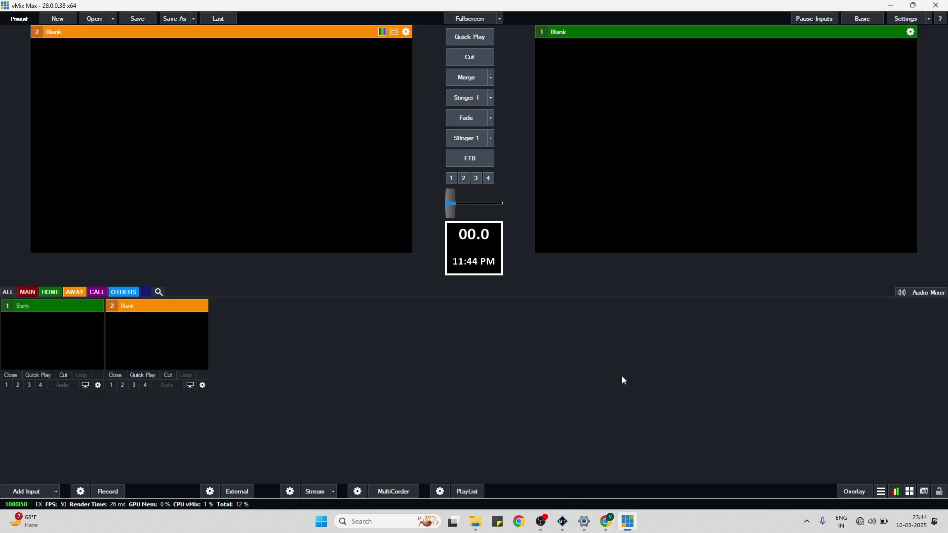
left_click(563, 524)
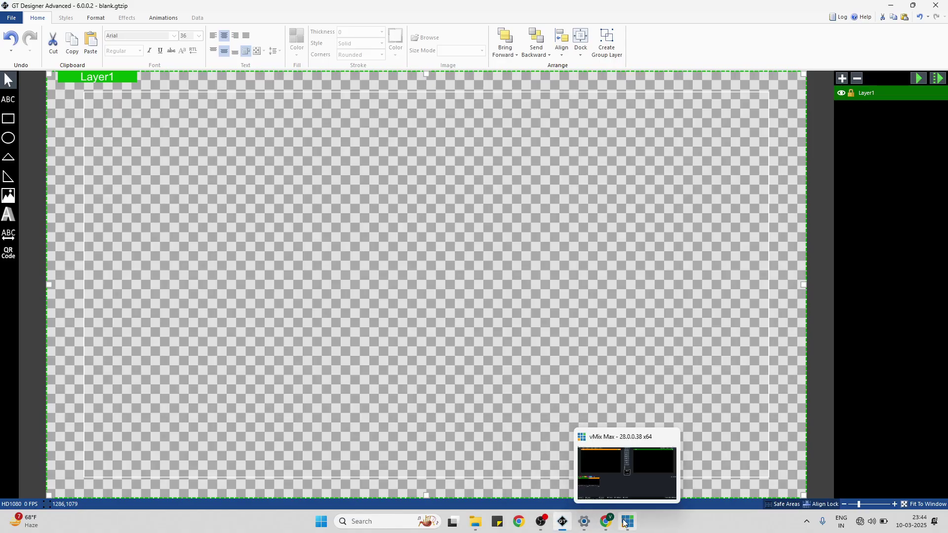
mouse_move(606, 522)
left_click(616, 496)
left_click(627, 522)
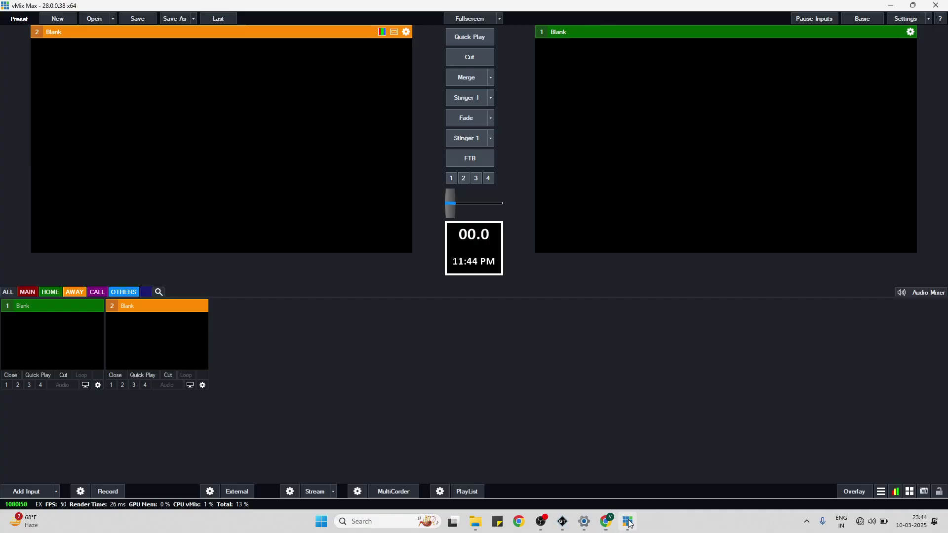
- Add the GT Title template "Title 1- Element Blue" as a new vMix input and close its title editor
left_click(31, 494)
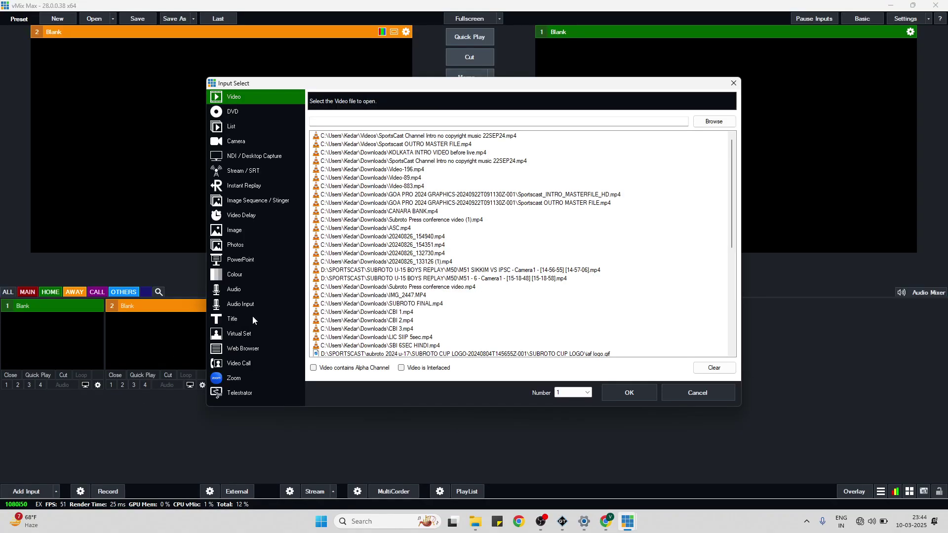
left_click(227, 321)
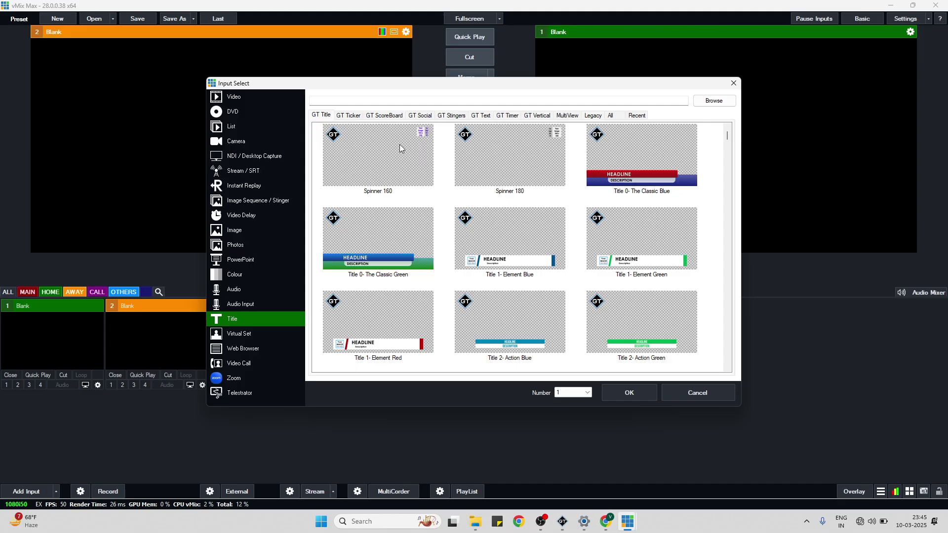
left_click(482, 119)
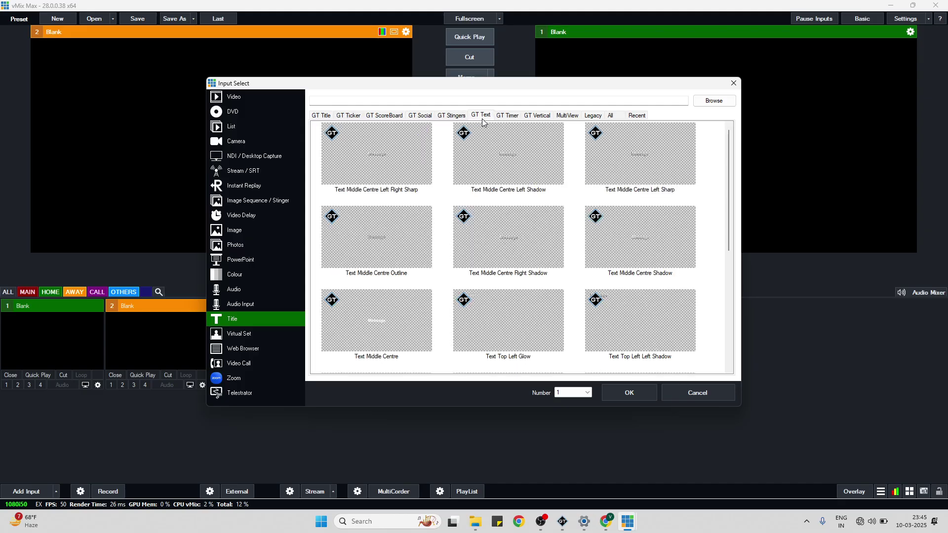
left_click(321, 115)
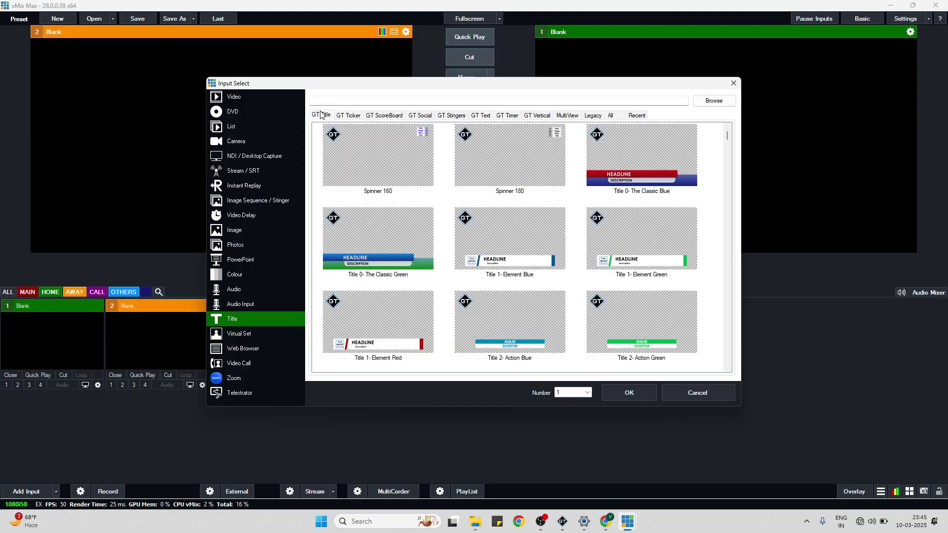
scroll(500, 219, "down", 5)
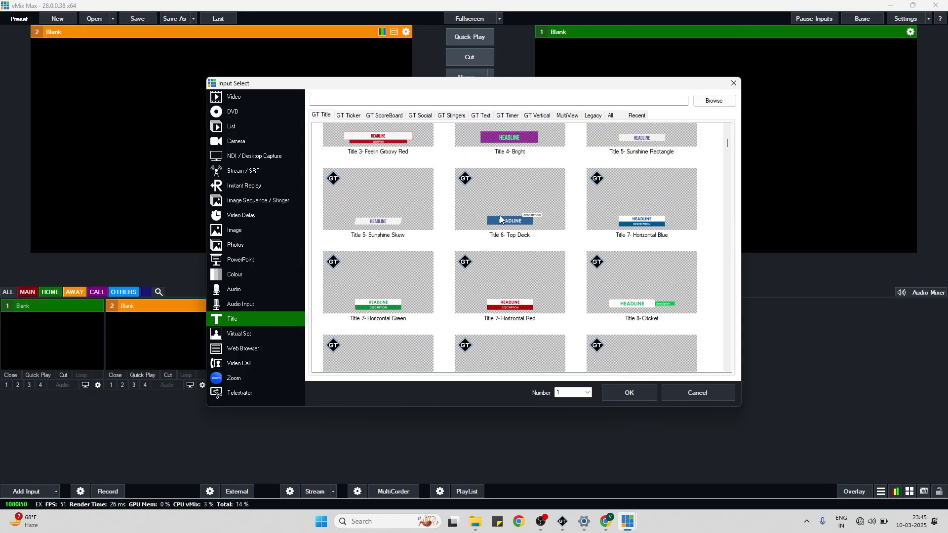
scroll(500, 219, "up", 2)
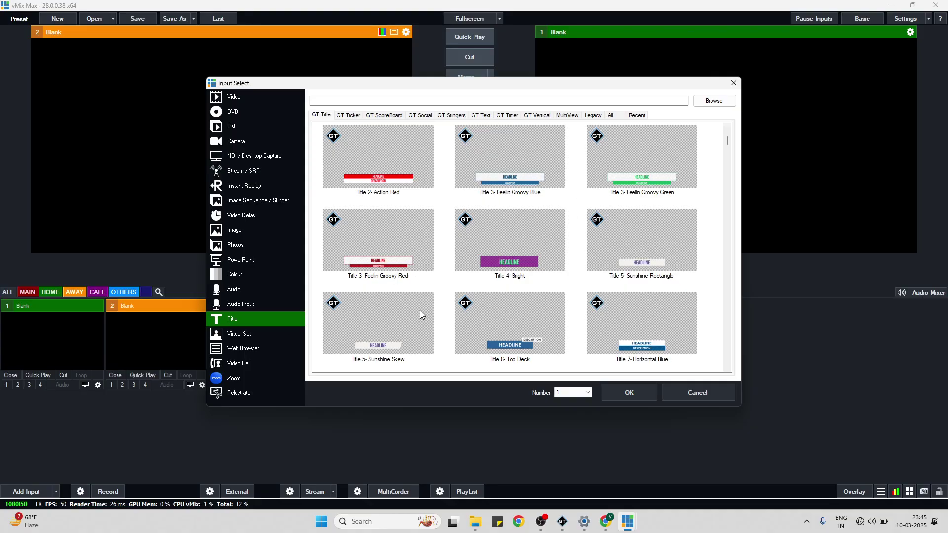
scroll(520, 231, "up", 4)
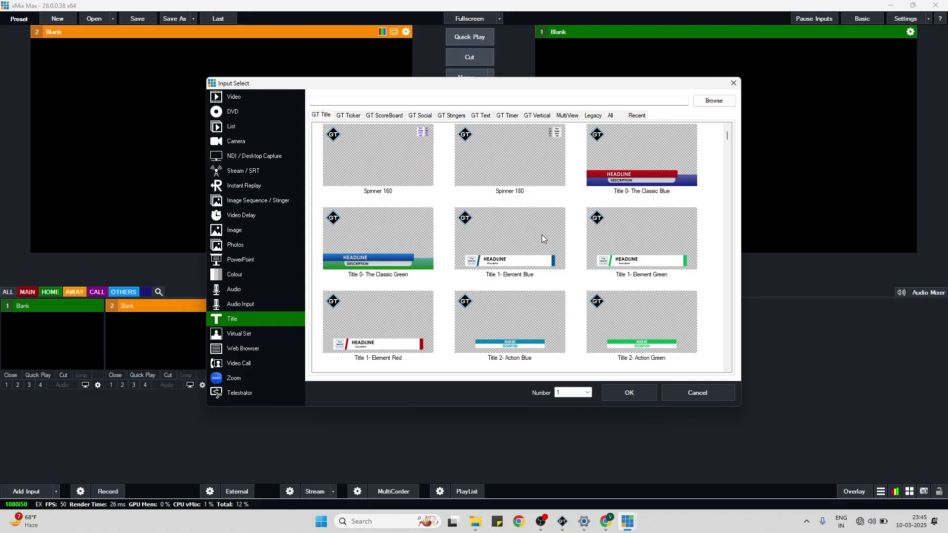
left_click(517, 253)
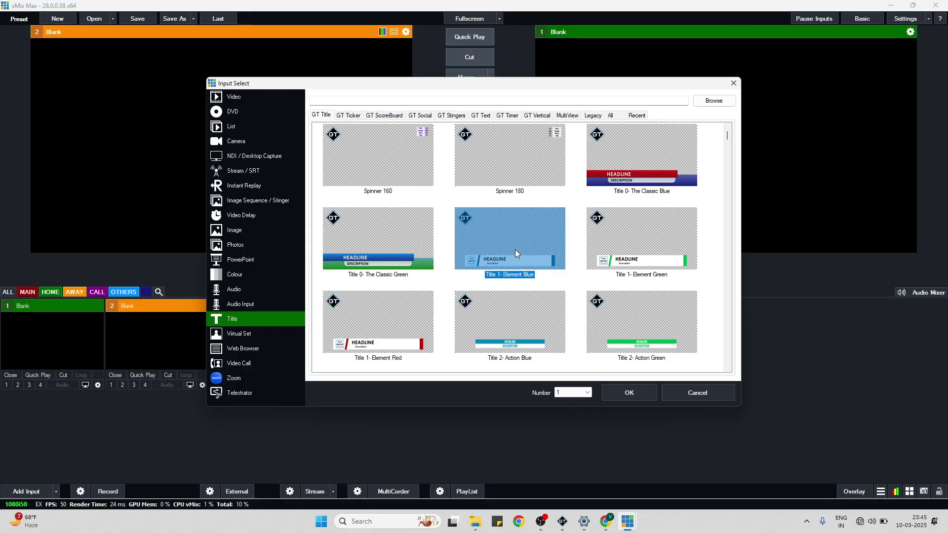
left_click(628, 395)
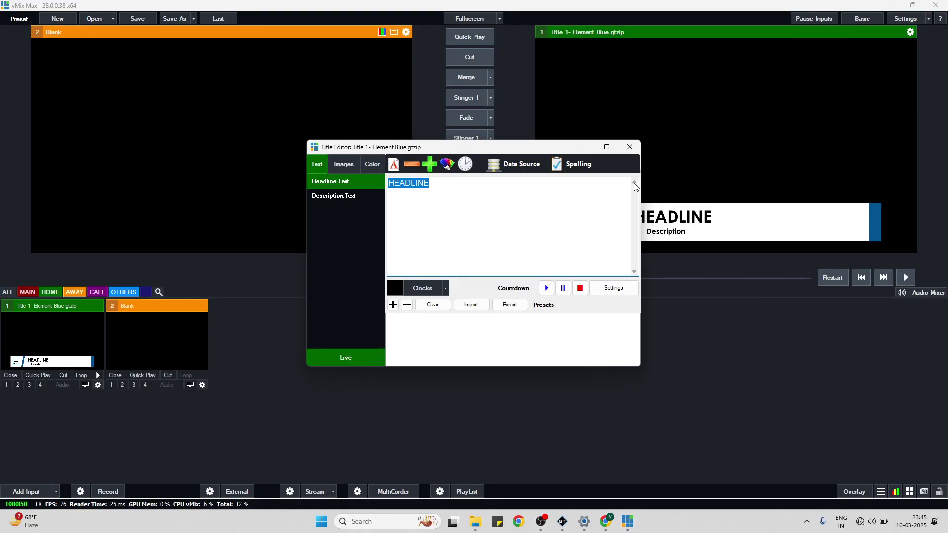
left_click(635, 152)
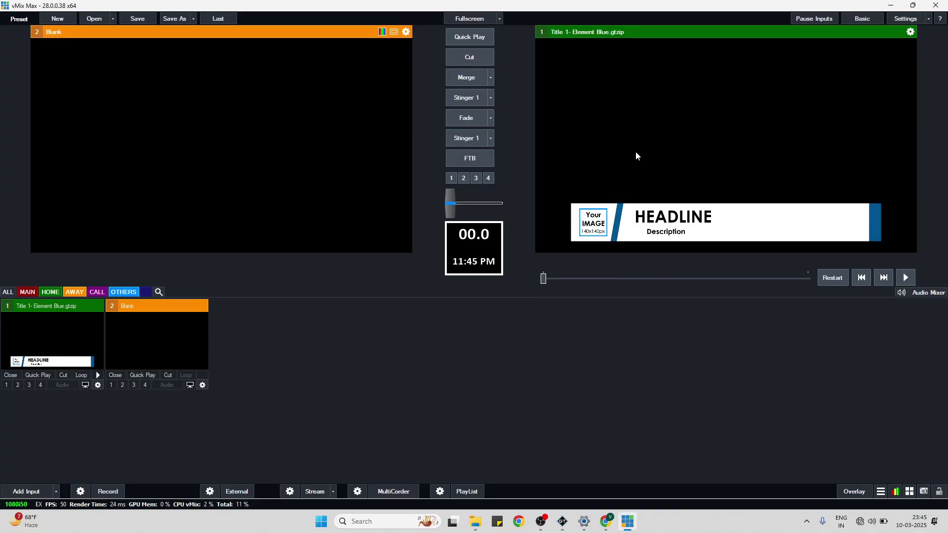
- Start, pause and resume playback of the Title 1- Element Blue input
left_click(98, 376)
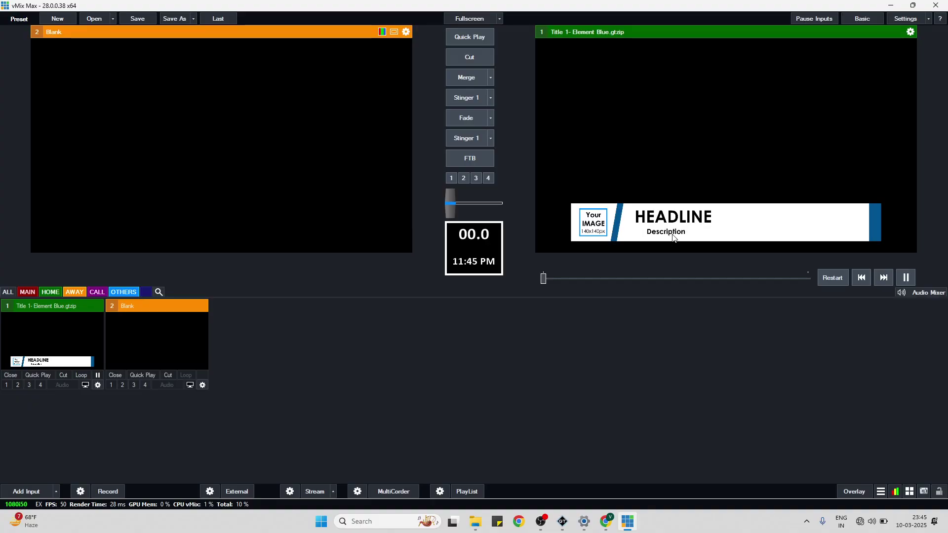
left_click(98, 376)
left_click(98, 376)
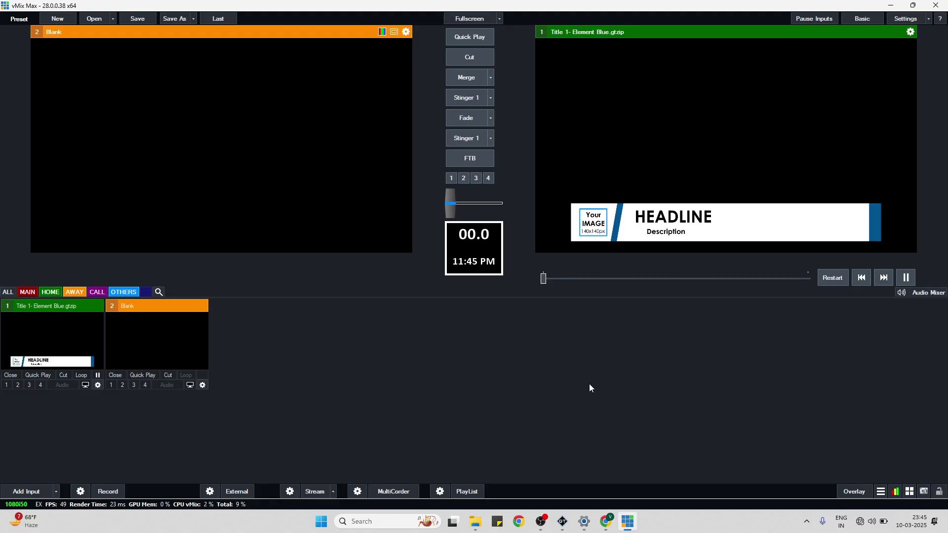
- Switch to GT Designer and move Layer1 out of its full-canvas position
left_click(564, 524)
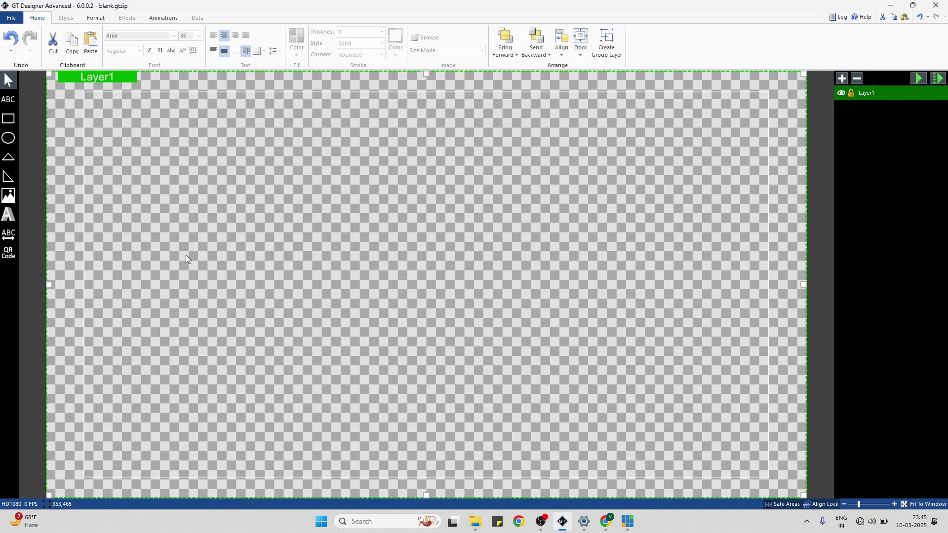
left_click(10, 115)
left_click(10, 139)
left_click_drag(500, 176, 532, 212)
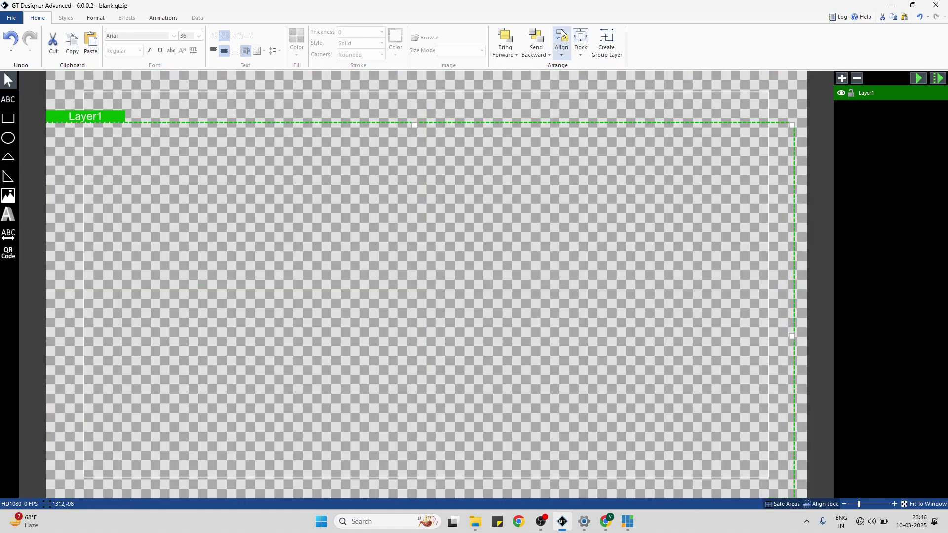
- Align Layer1 to the horizontal center and dock it to fill the canvas
left_click(562, 44)
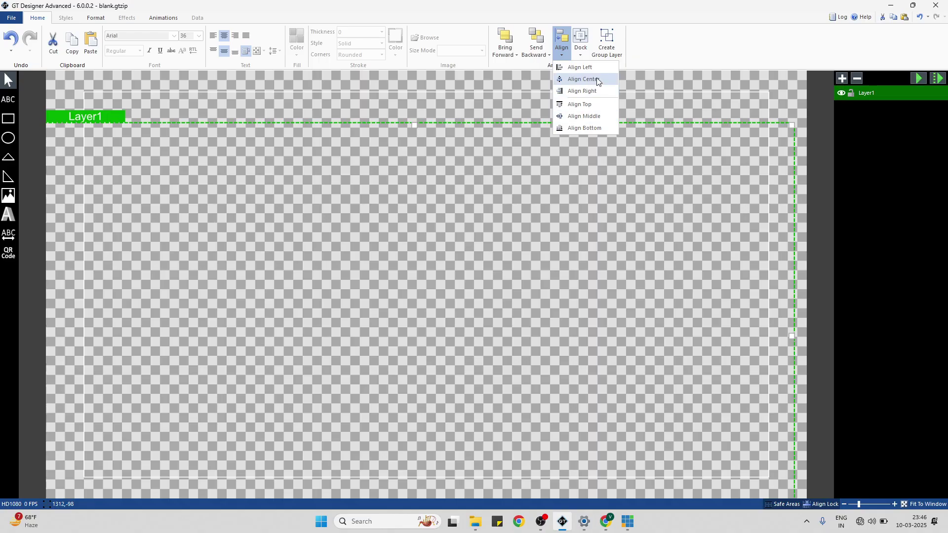
left_click(583, 79)
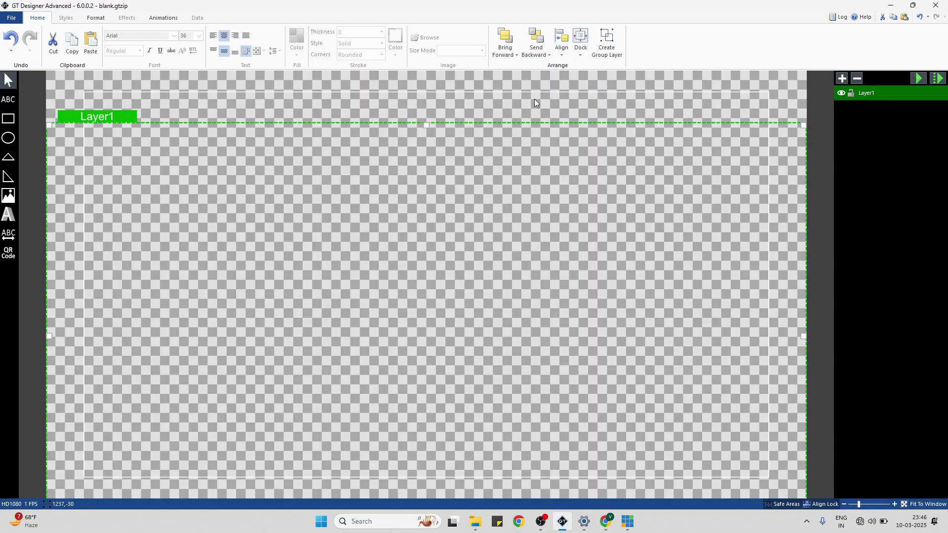
left_click(561, 45)
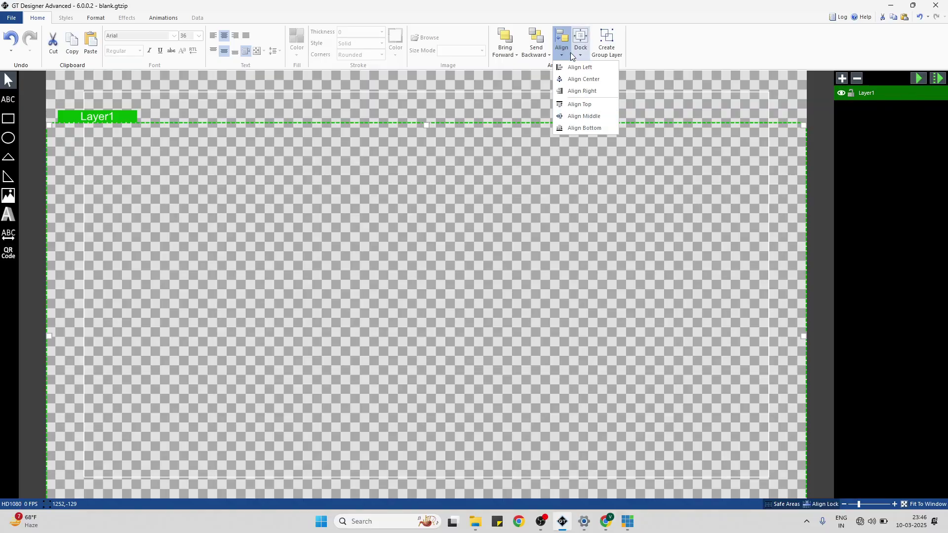
right_click(563, 204)
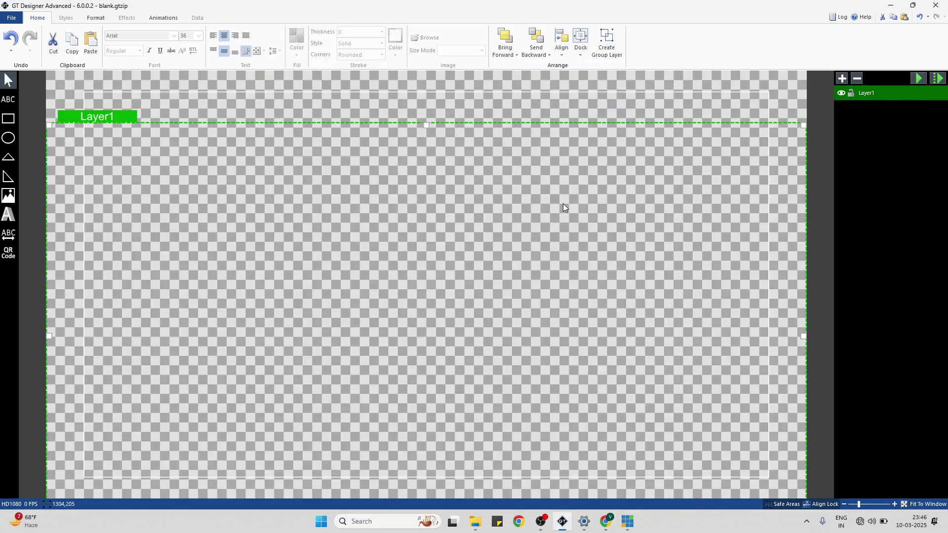
right_click(563, 204)
mouse_move(617, 307)
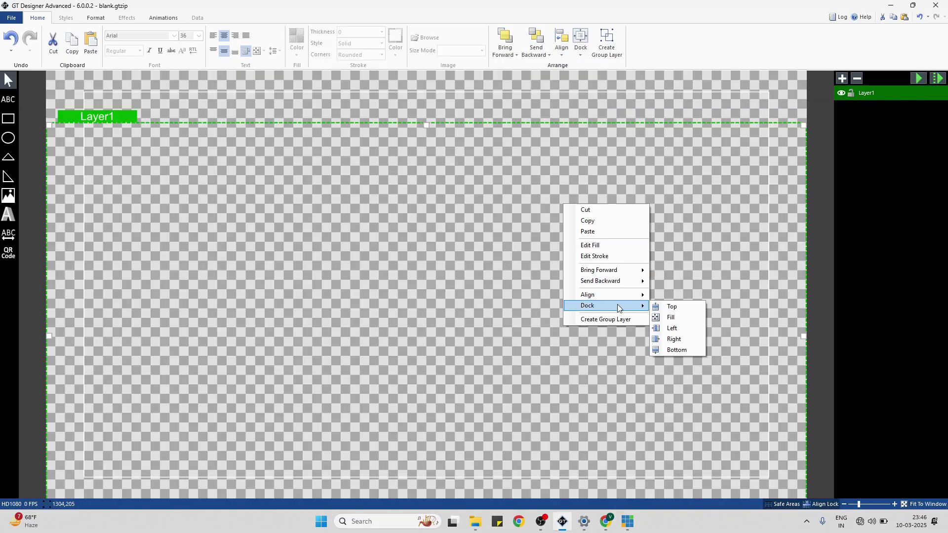
left_click(670, 318)
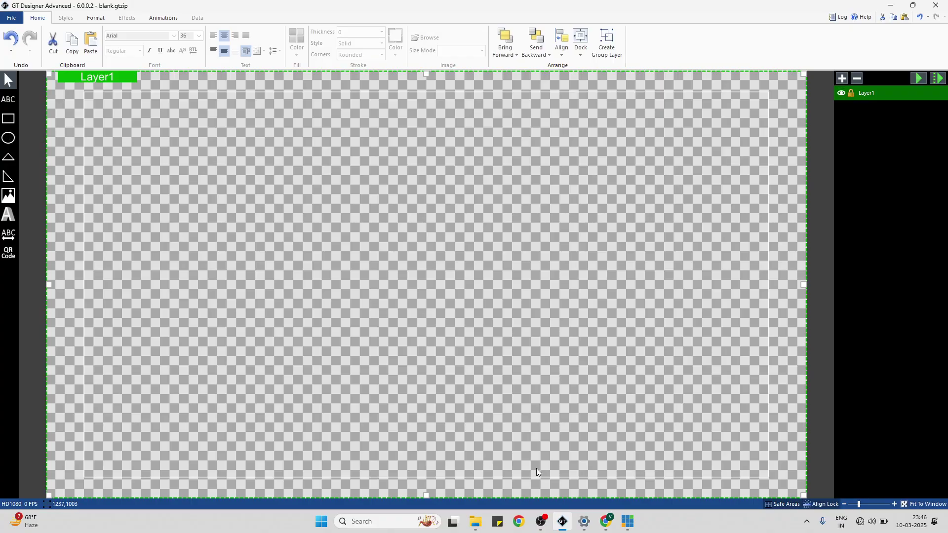
- Glance at the title in vMix, return to GT Designer, and draw a wide, thin rectangle centered horizontally near the canvas's lower edge
left_click(627, 521)
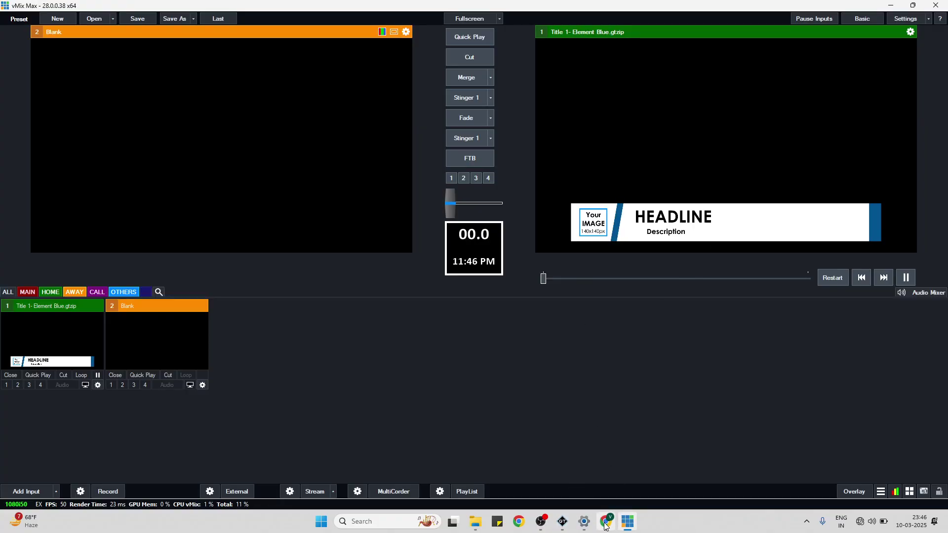
left_click(560, 524)
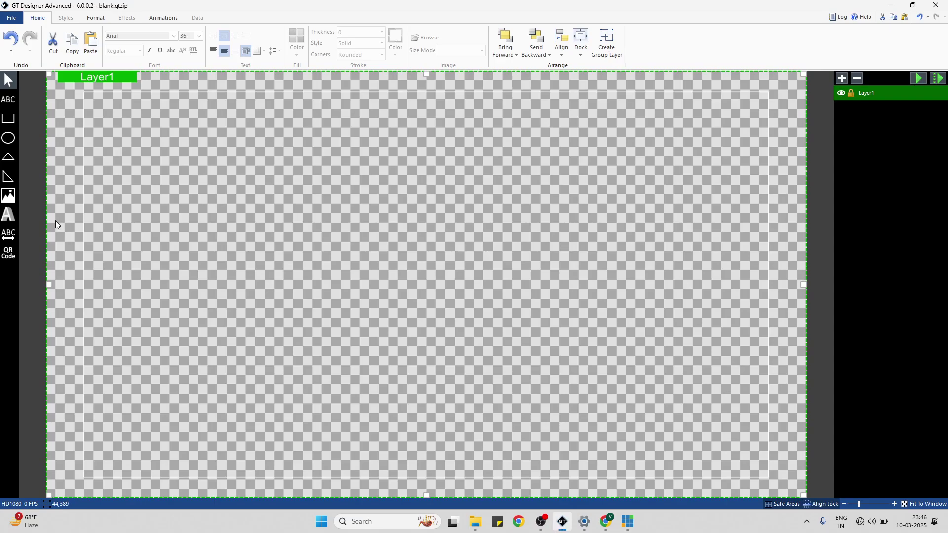
left_click(8, 119)
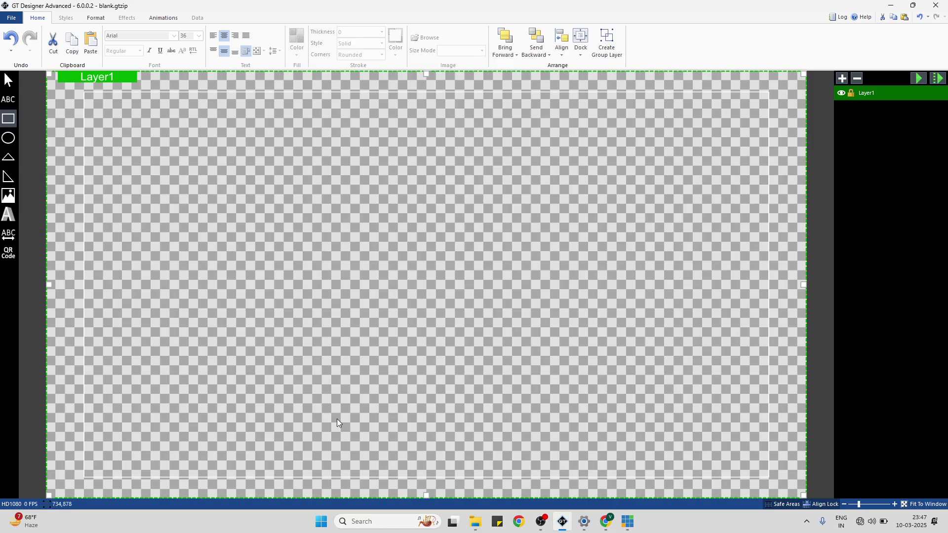
mouse_move(329, 433)
left_mouse_down()
mouse_move(569, 458)
mouse_move(558, 487)
mouse_move(689, 472)
left_mouse_up()
left_click_drag(636, 459, 552, 455)
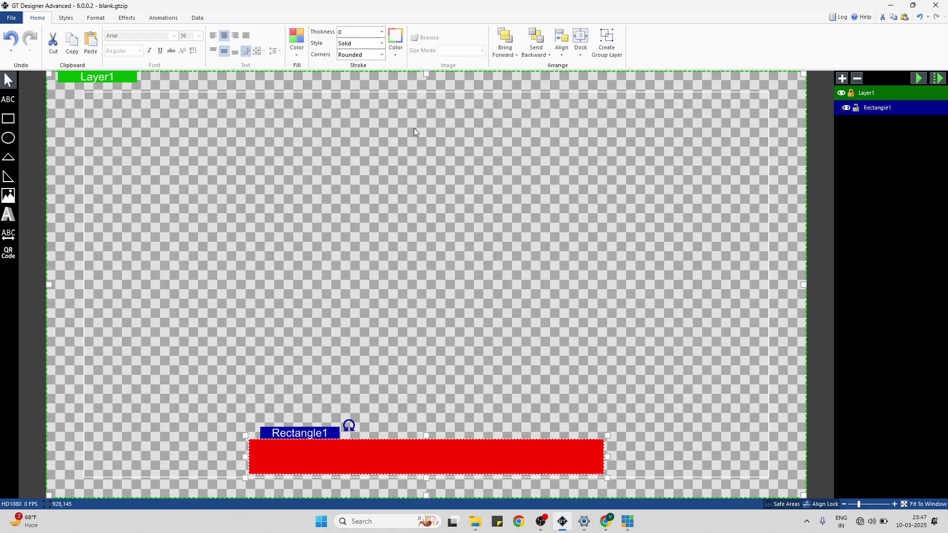
- Fill the rectangle near the canvas's lower edge with white and deselect it
left_click(295, 45)
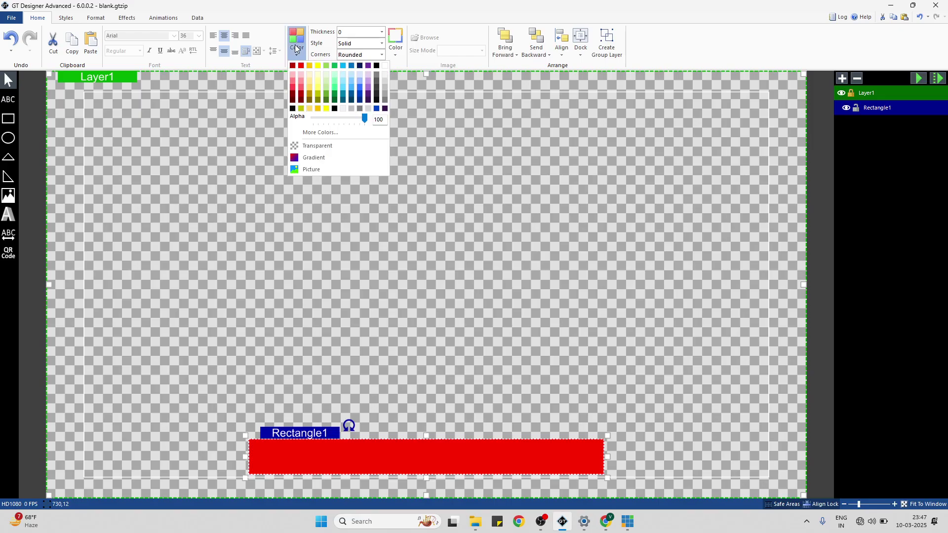
left_click(385, 66)
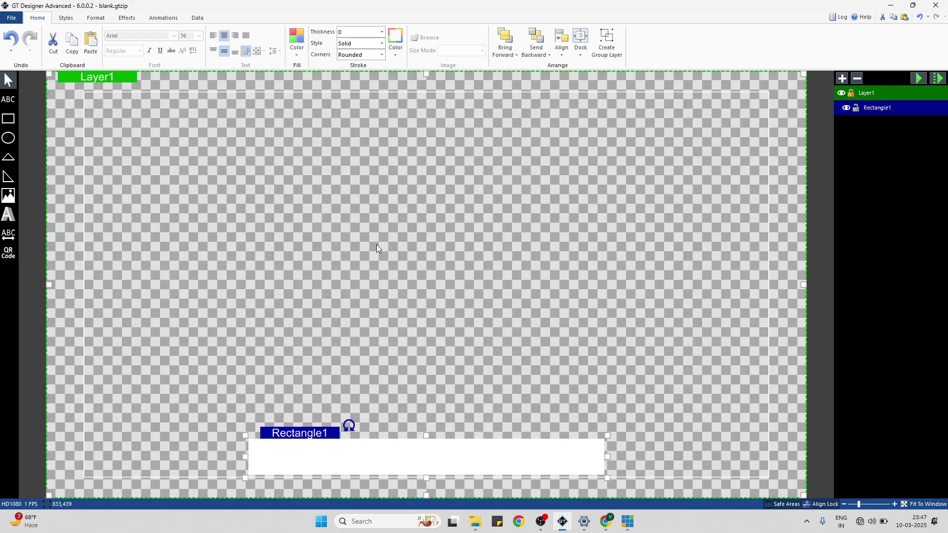
left_click(361, 324)
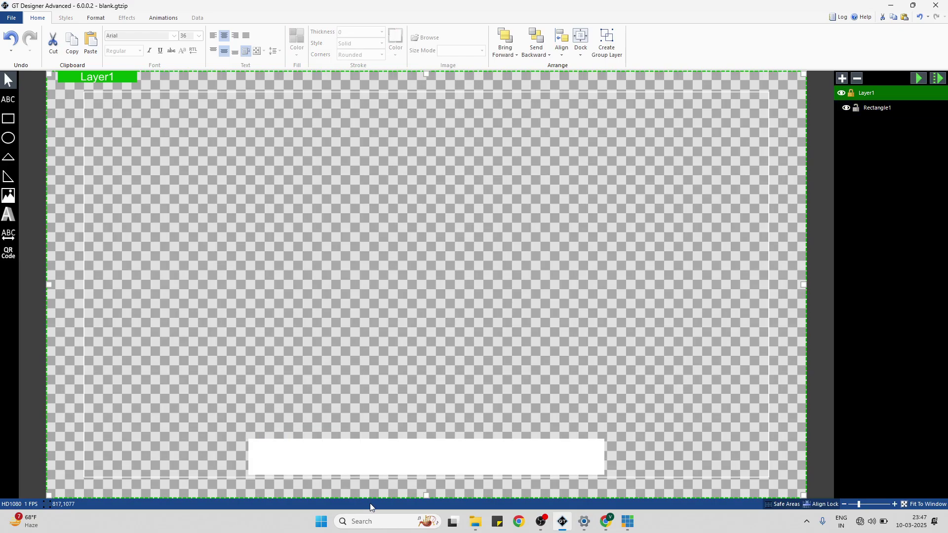
left_click(382, 451)
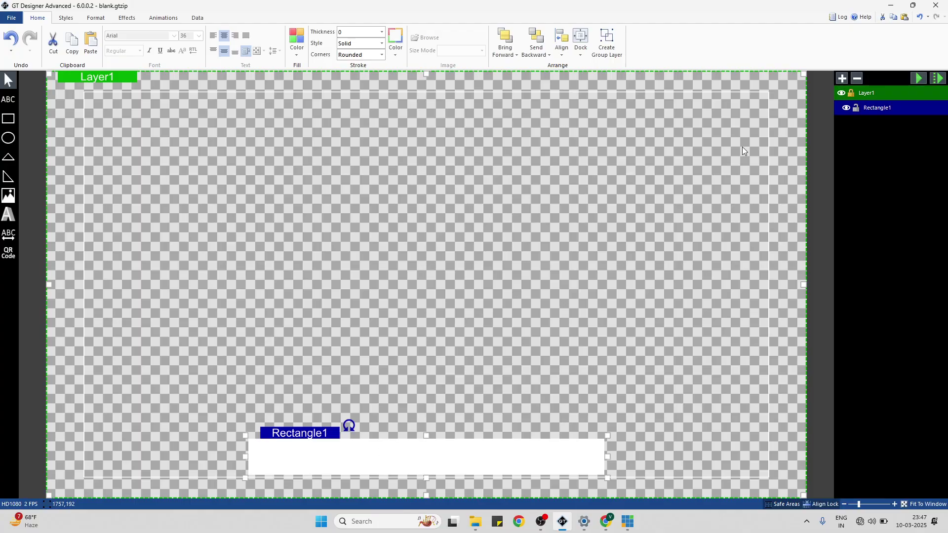
left_click(634, 219)
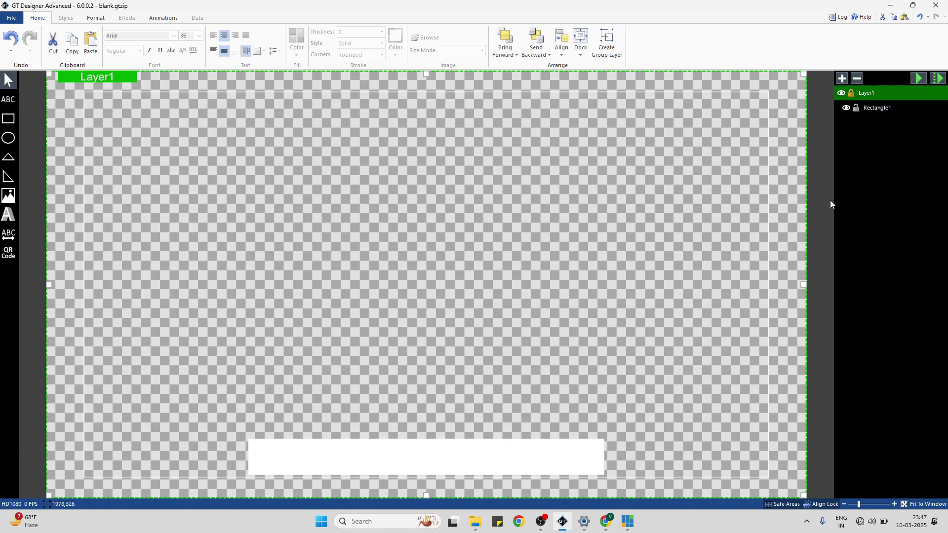
- Preview the title's transition and look at the animation options available for Layer1
left_click(926, 78)
left_click(926, 79)
left_click(879, 106)
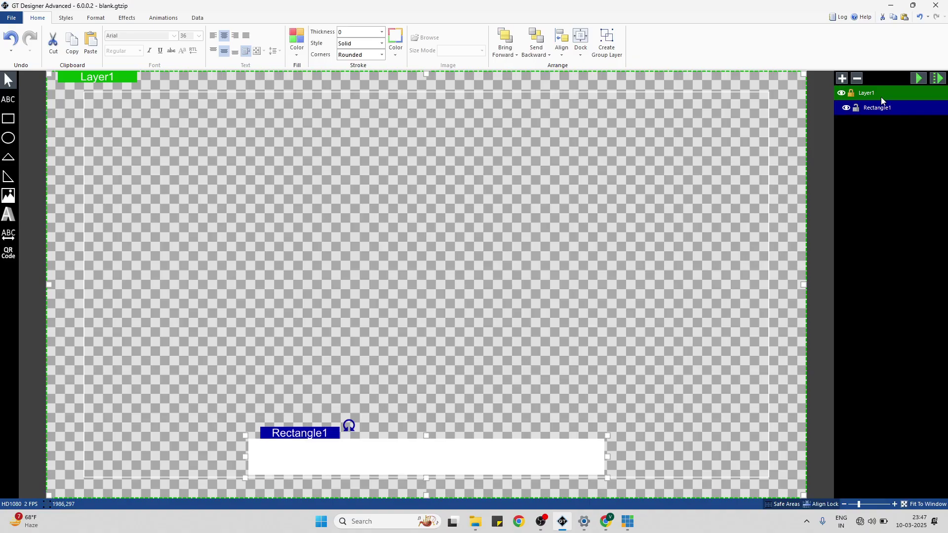
left_click(882, 101)
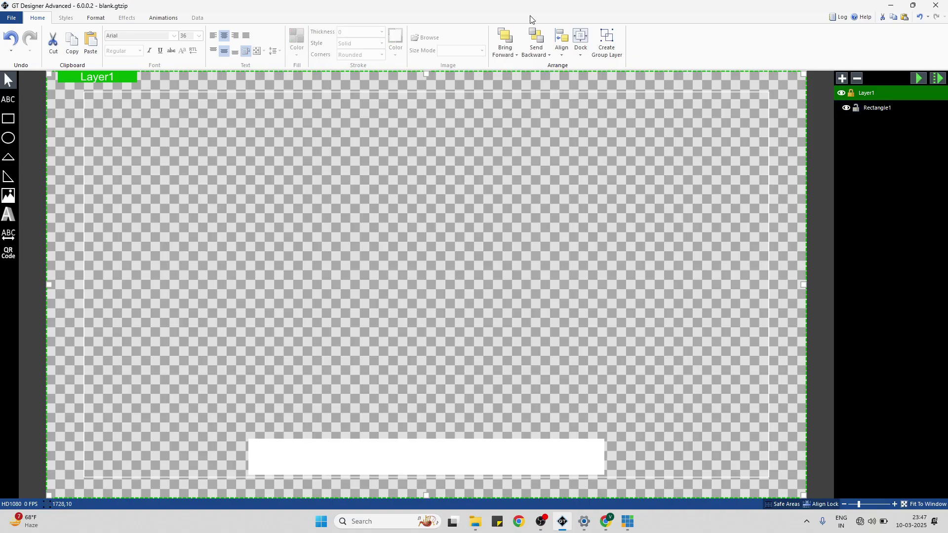
left_click(155, 21)
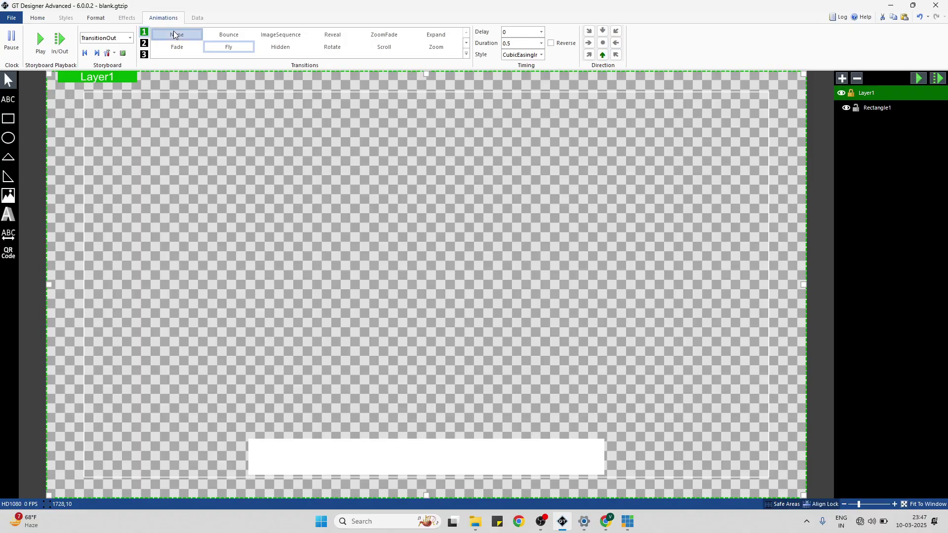
left_click(38, 18)
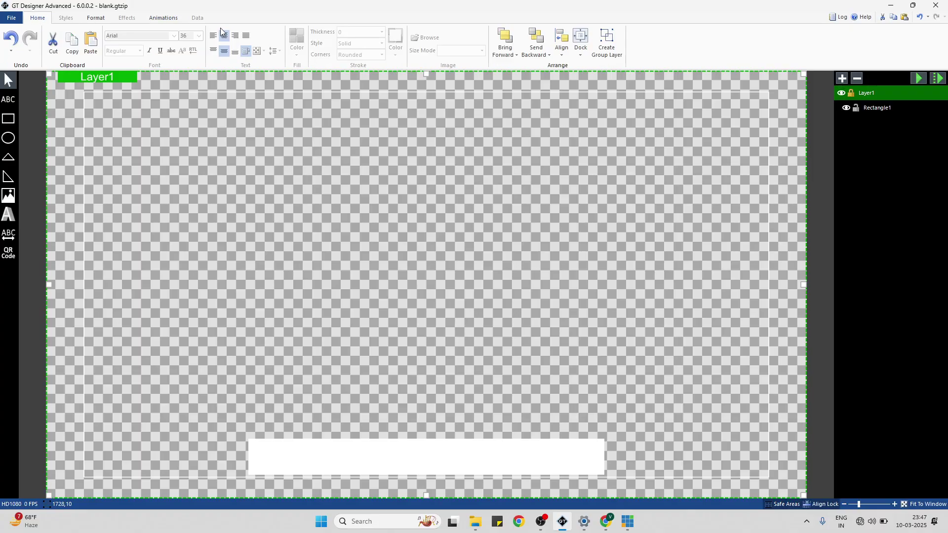
- Apply the Expand transition to the white rectangle in the TransitionIn storyboard
left_click(163, 19)
left_click(129, 39)
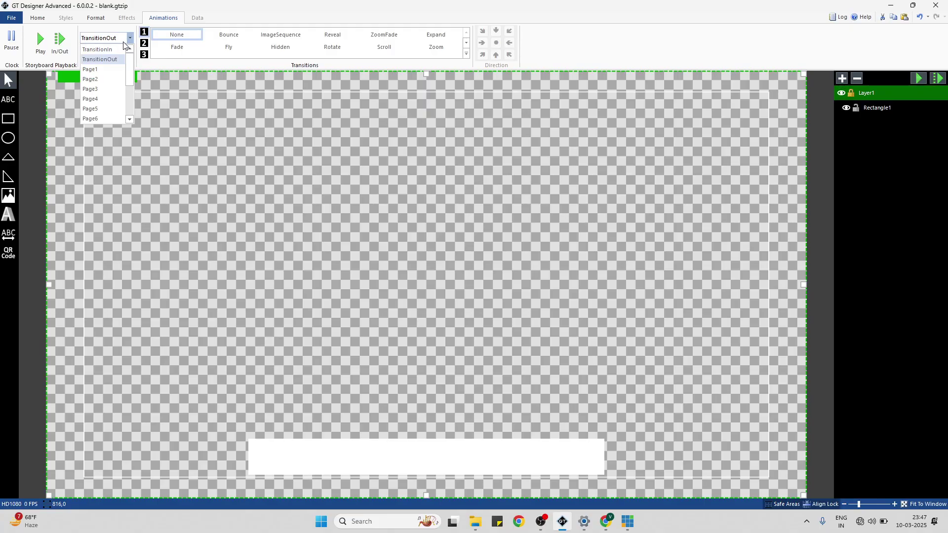
left_click(119, 48)
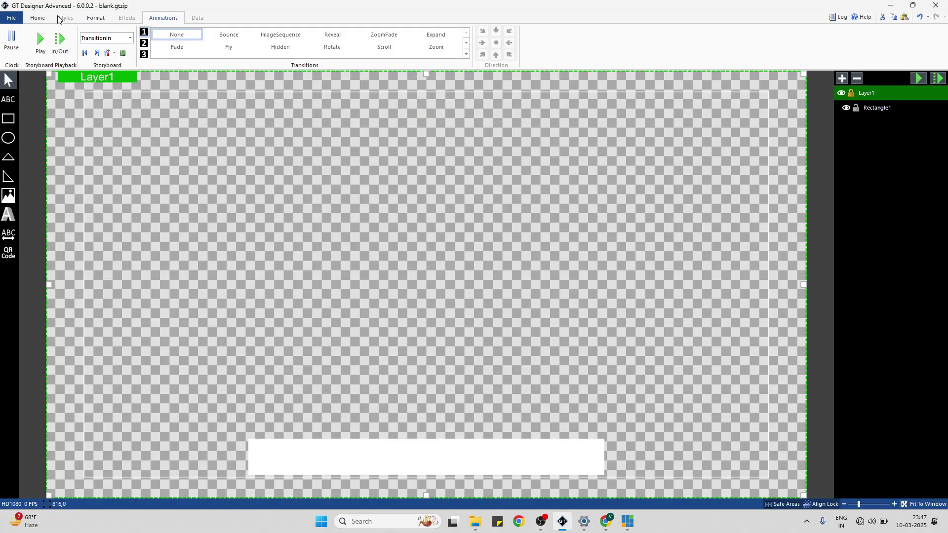
left_click(47, 16)
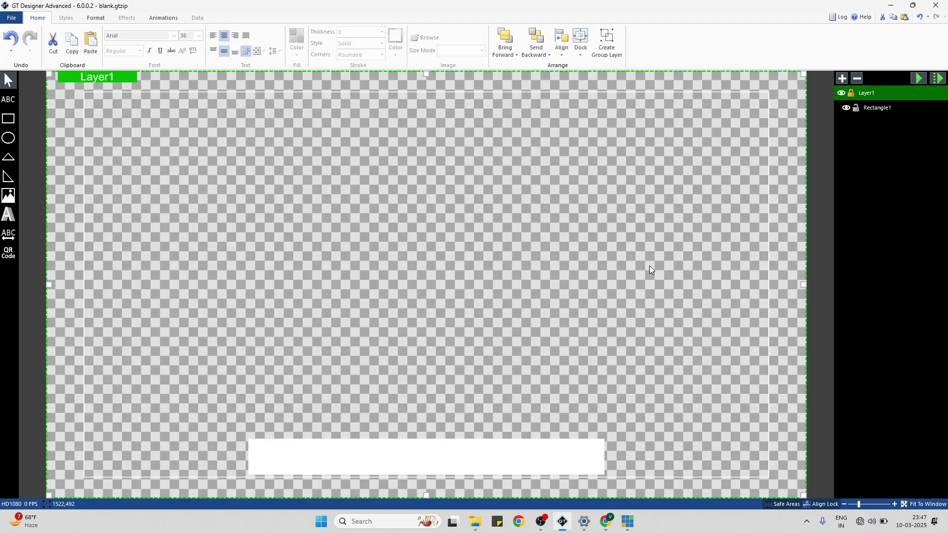
left_click(404, 468)
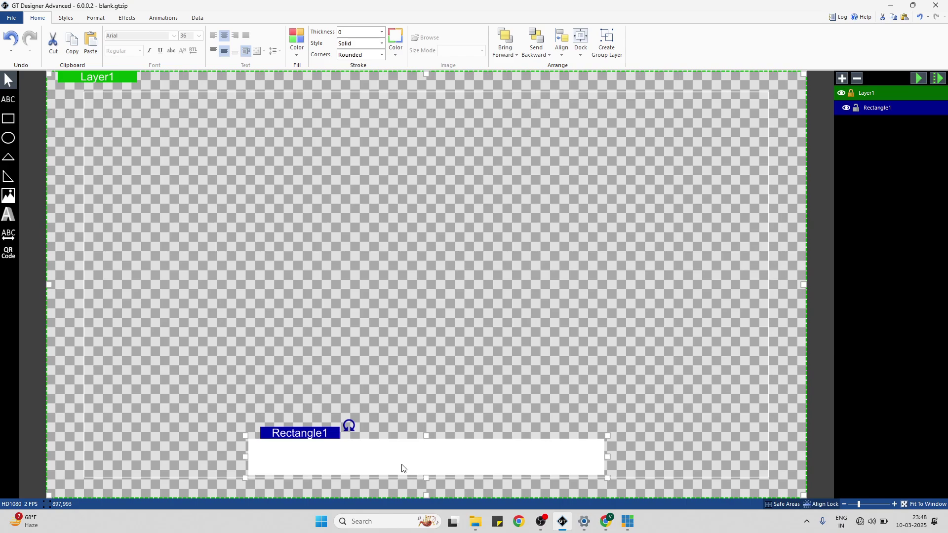
left_click(162, 19)
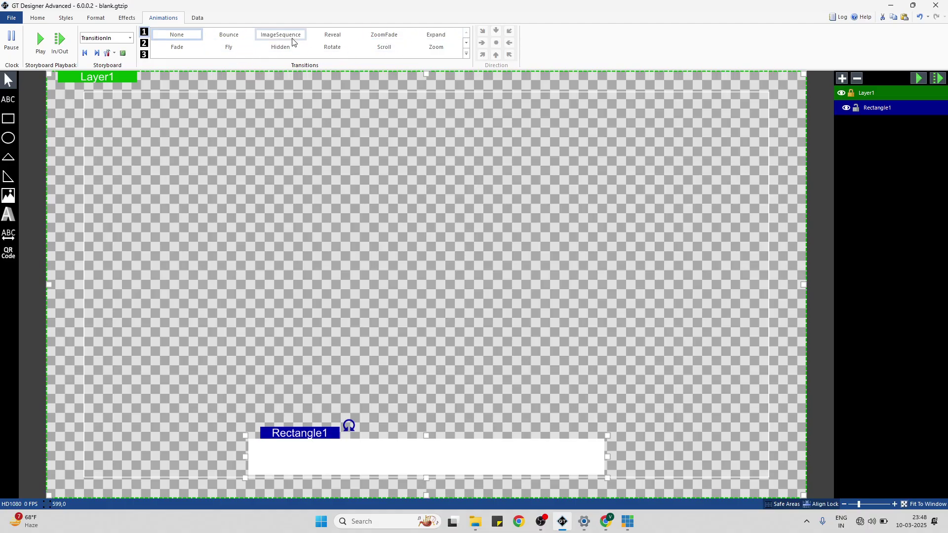
left_click(448, 40)
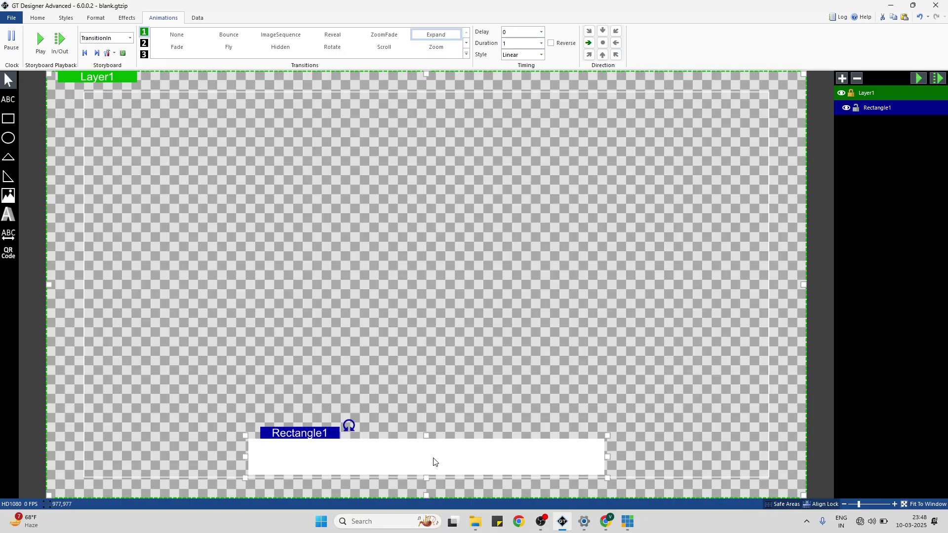
left_click(463, 390)
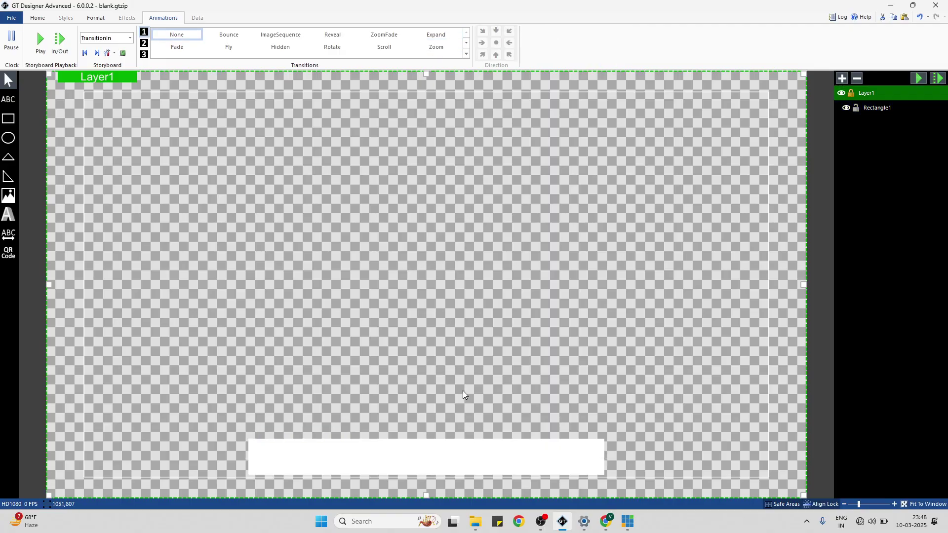
left_click(410, 469)
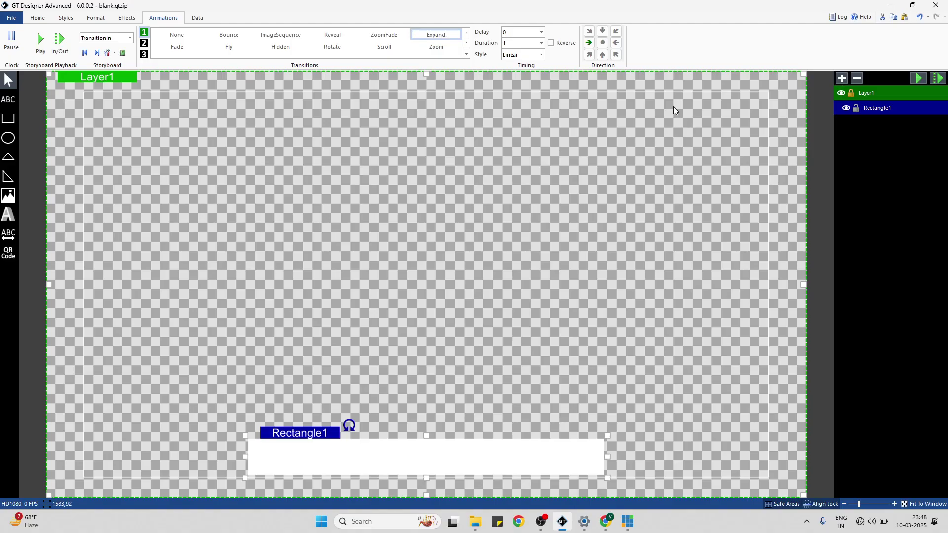
- Try the rectangle's Expand transition with delay 1, duration 5 and the CubicEasingInOut style, previewing the changes
left_click(918, 77)
double_click(532, 31)
left_click(916, 83)
left_click(542, 43)
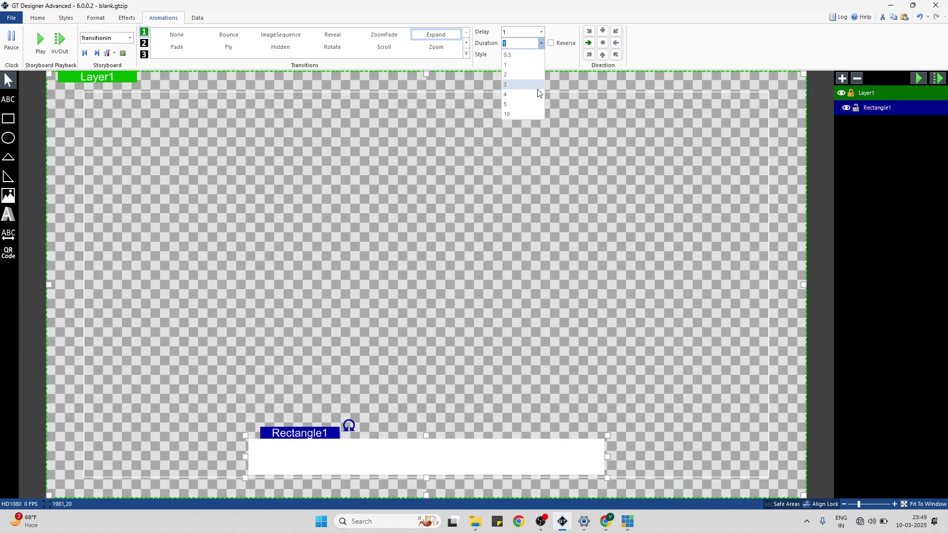
left_click(533, 104)
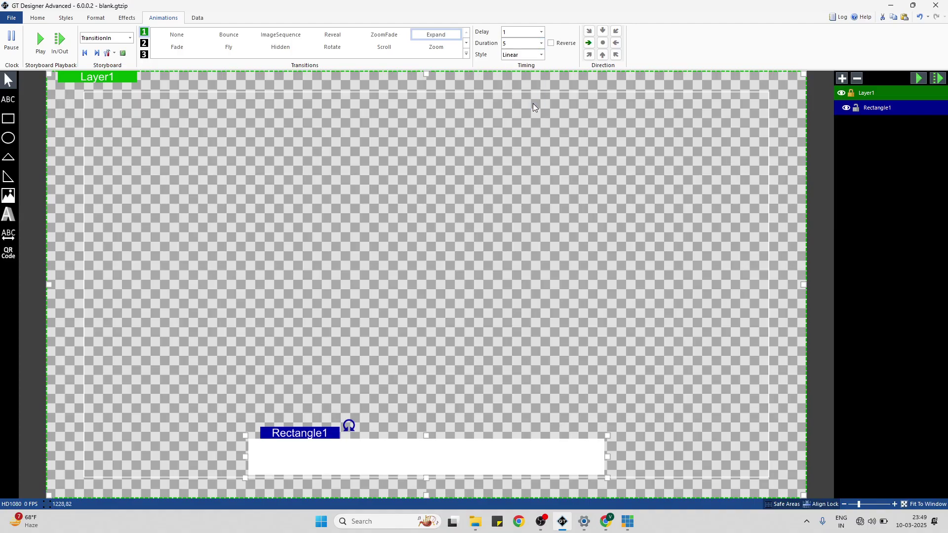
left_click(540, 58)
left_click(538, 78)
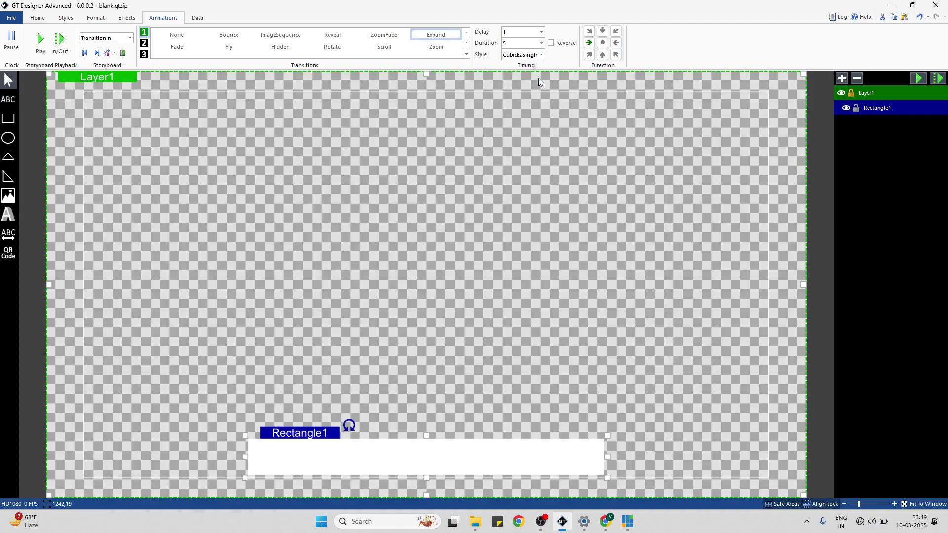
left_click(914, 78)
- Set the rectangle's Expand transition to duration 0.5, delay 0 and style CubicEasingIn, and preview it
left_click(543, 43)
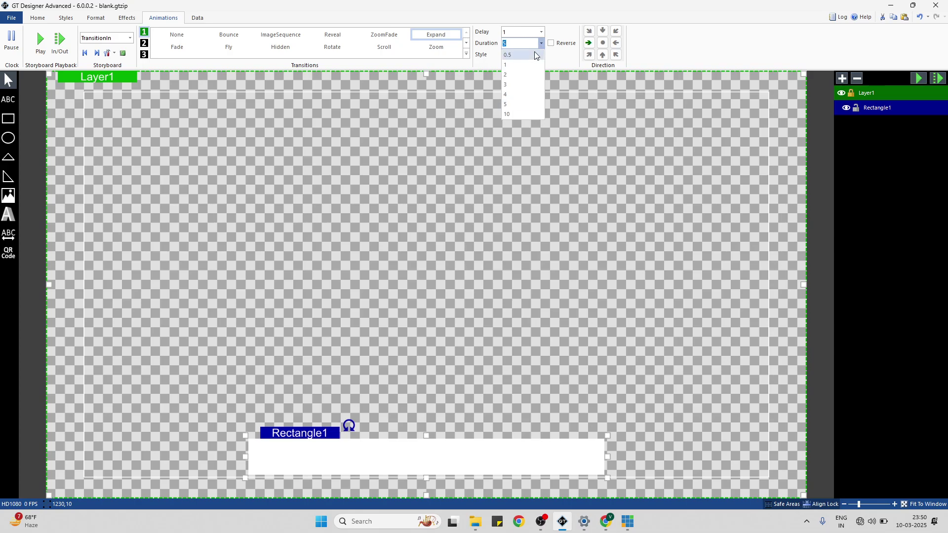
left_click(535, 56)
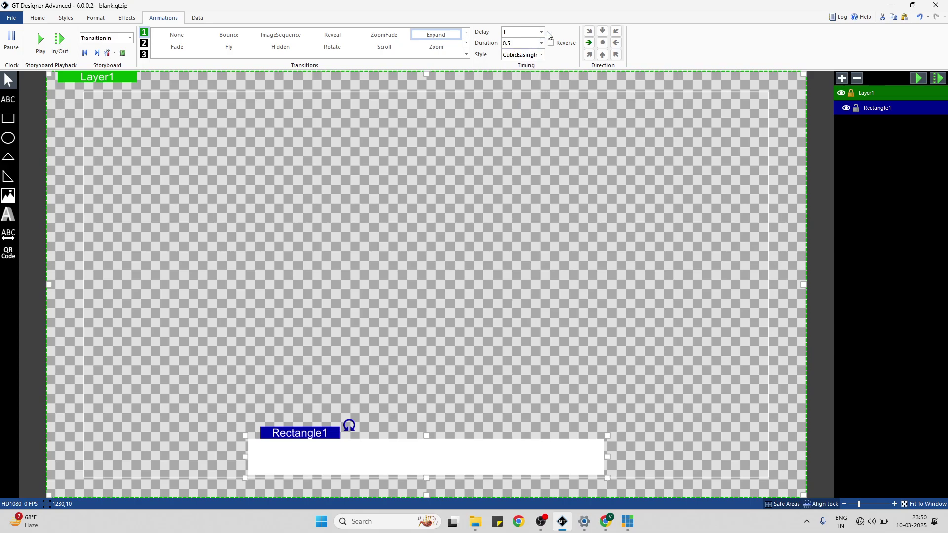
left_click(544, 32)
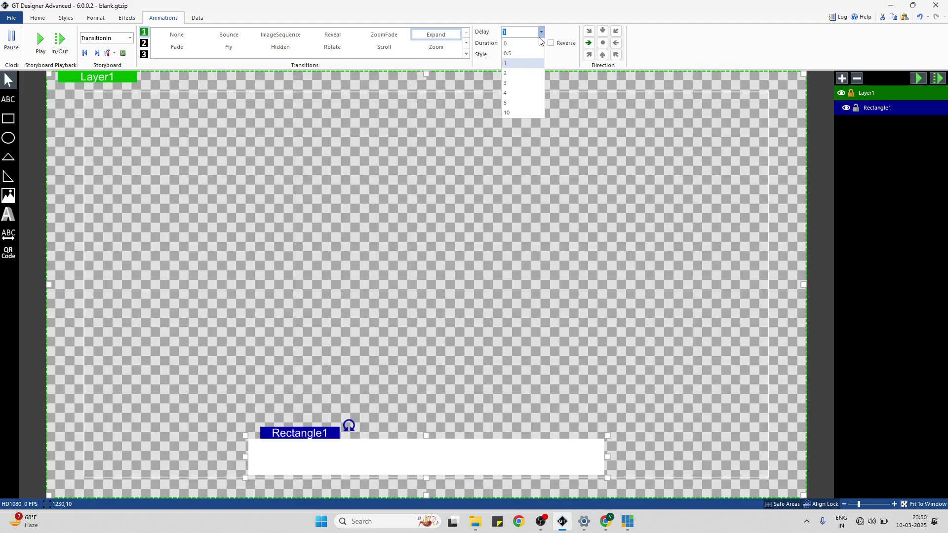
left_click(538, 43)
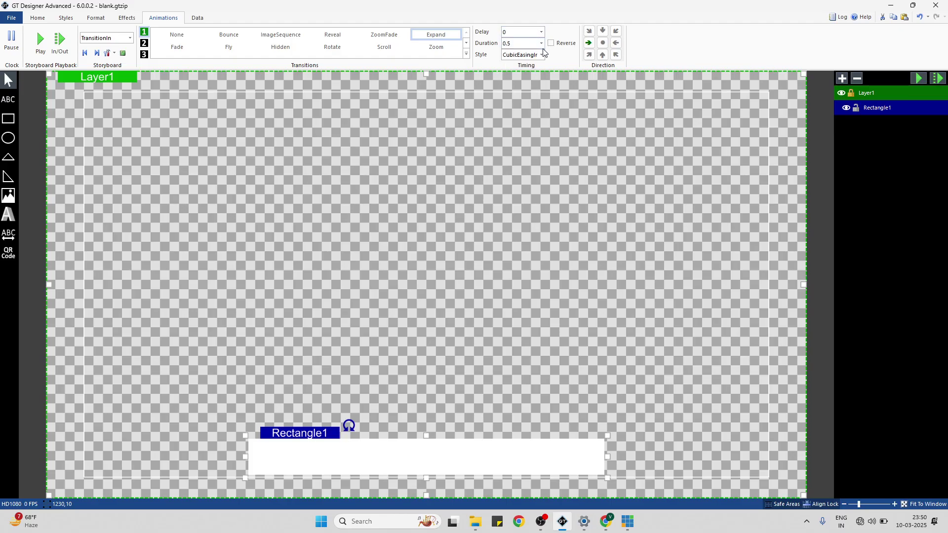
left_click(542, 53)
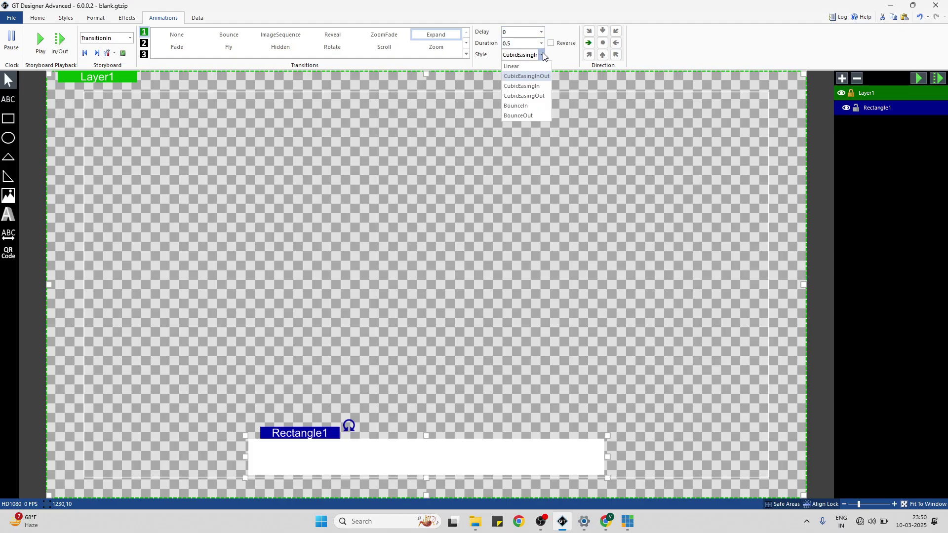
left_click(540, 85)
left_click(732, 158)
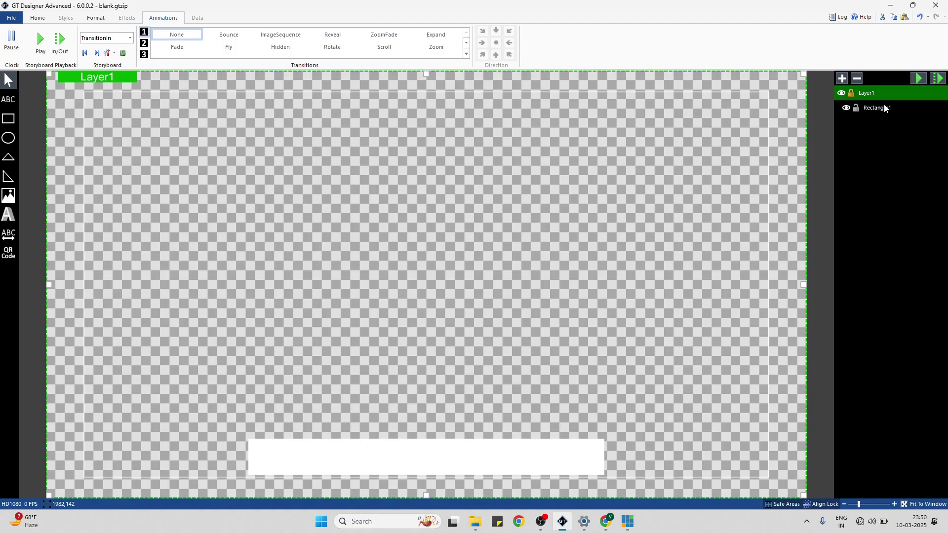
left_click(917, 80)
left_click(918, 80)
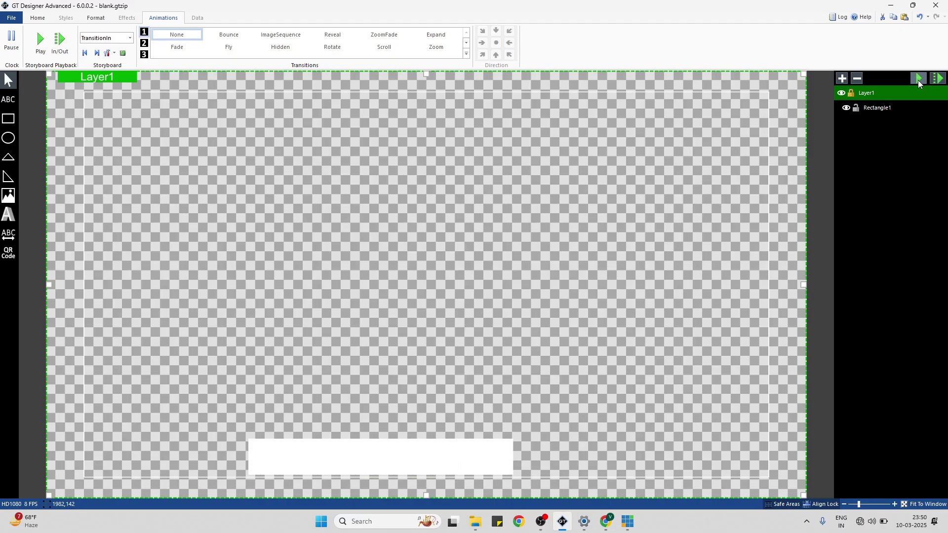
- Change the direction of the rectangle's Expand transition to upward and preview it
left_click(469, 473)
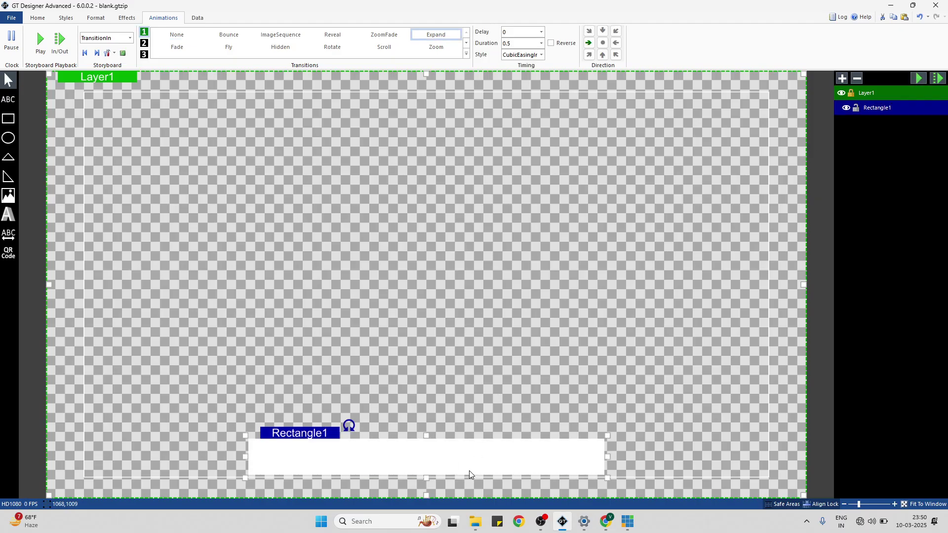
left_click(603, 56)
left_click(917, 78)
left_click(917, 79)
- Insert the image BV (1).png from the Downloads folder into the title
left_click(9, 195)
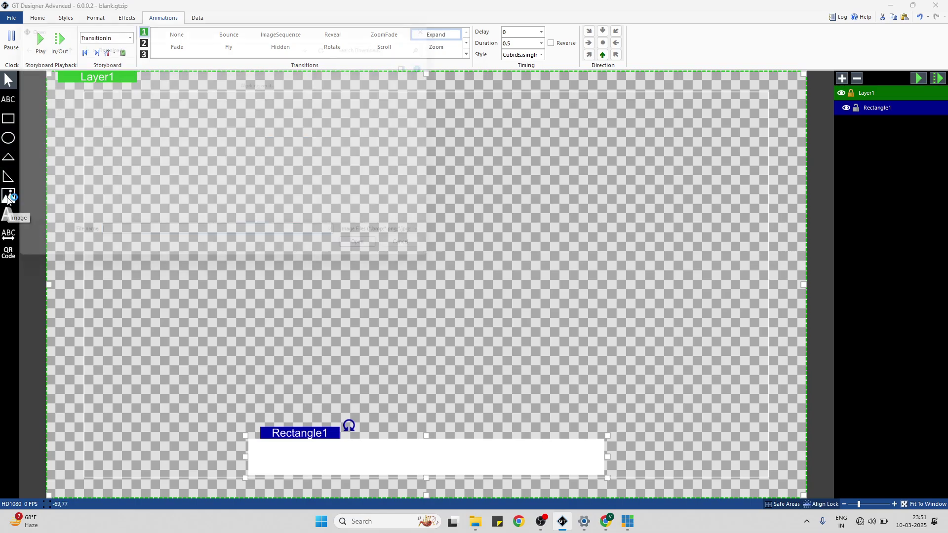
scroll(281, 145, "down", 10)
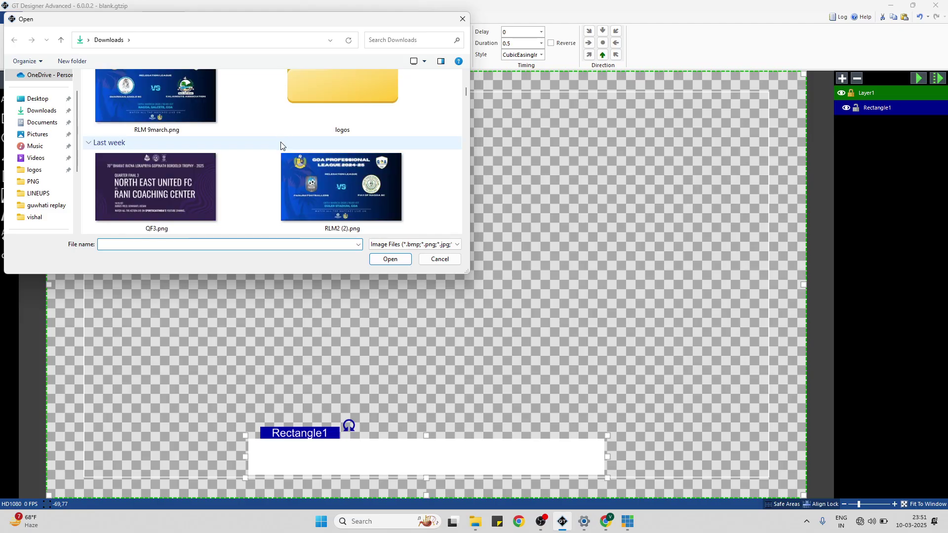
scroll(281, 144, "down", 6)
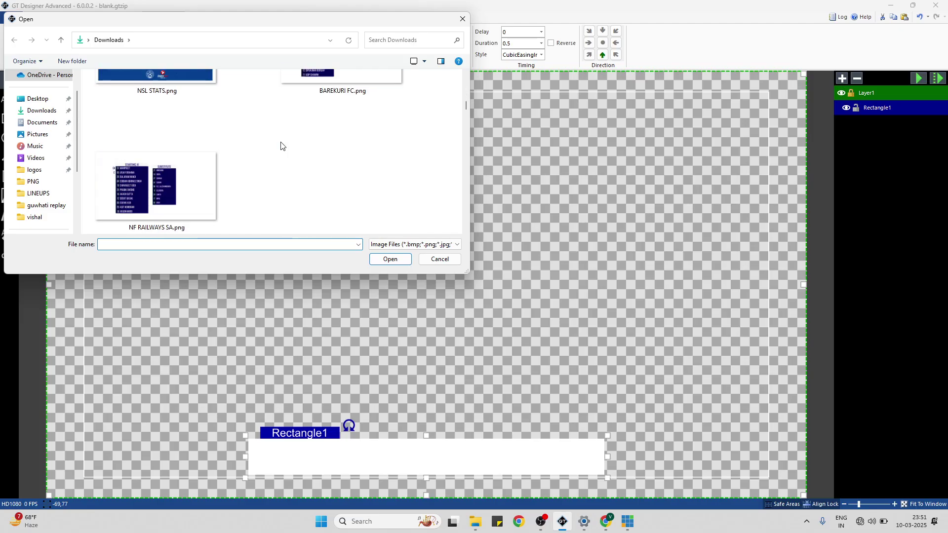
scroll(281, 145, "up", 2)
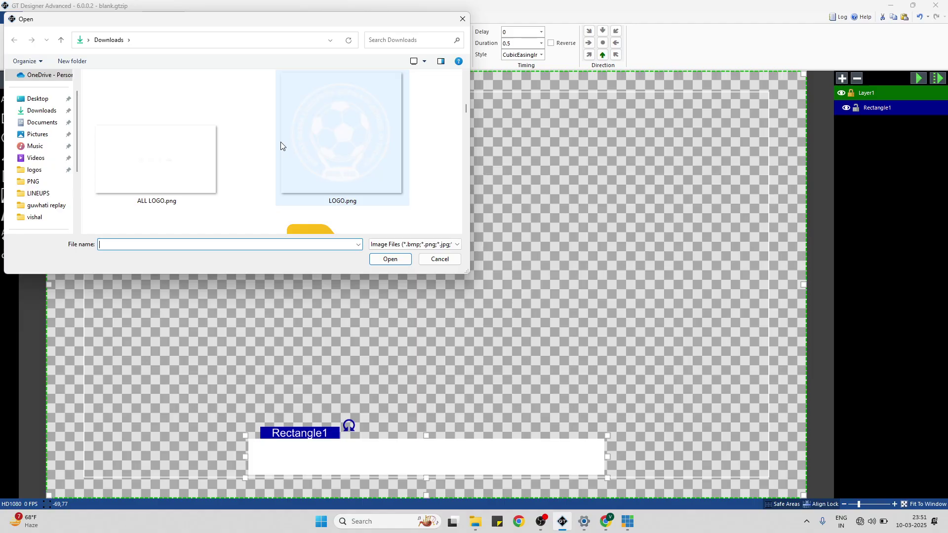
scroll(281, 141, "down", 8)
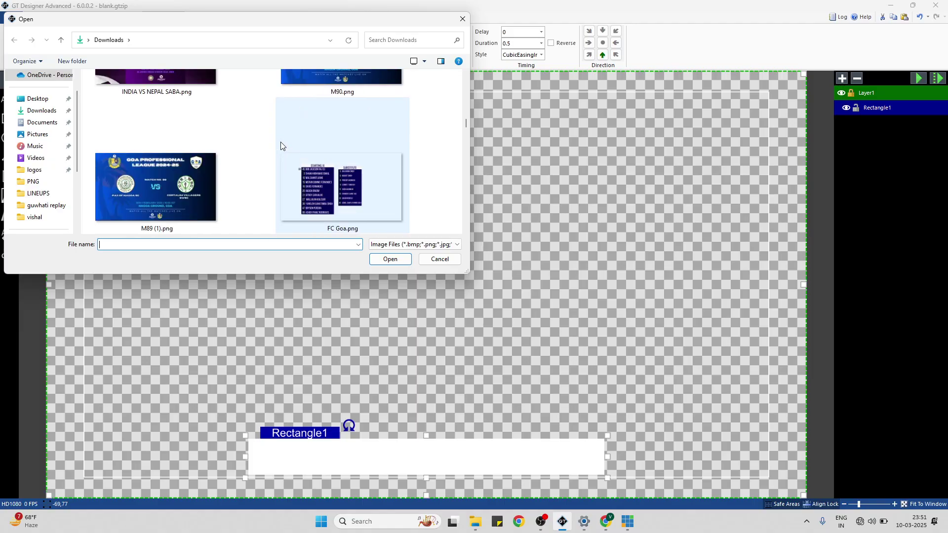
scroll(280, 141, "down", 5)
scroll(281, 141, "down", 2)
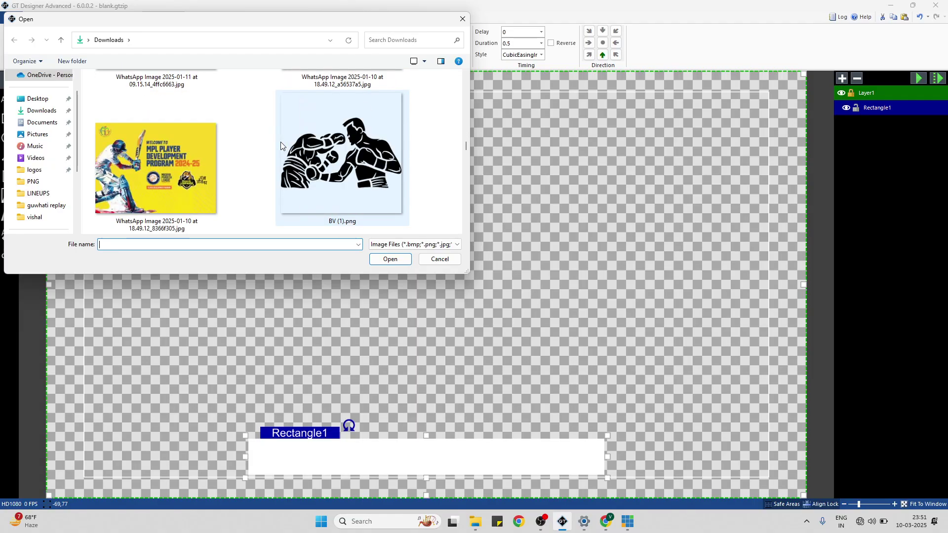
left_click(312, 144)
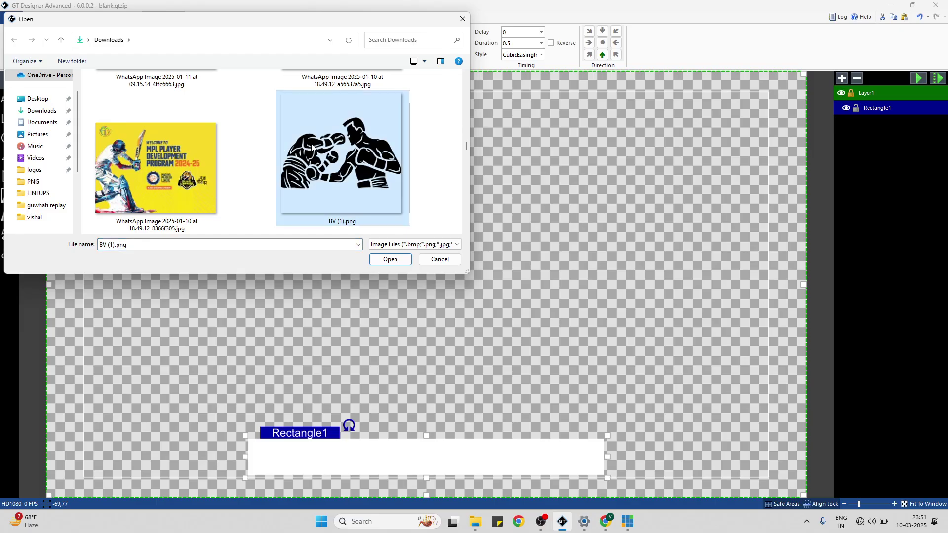
left_click(389, 260)
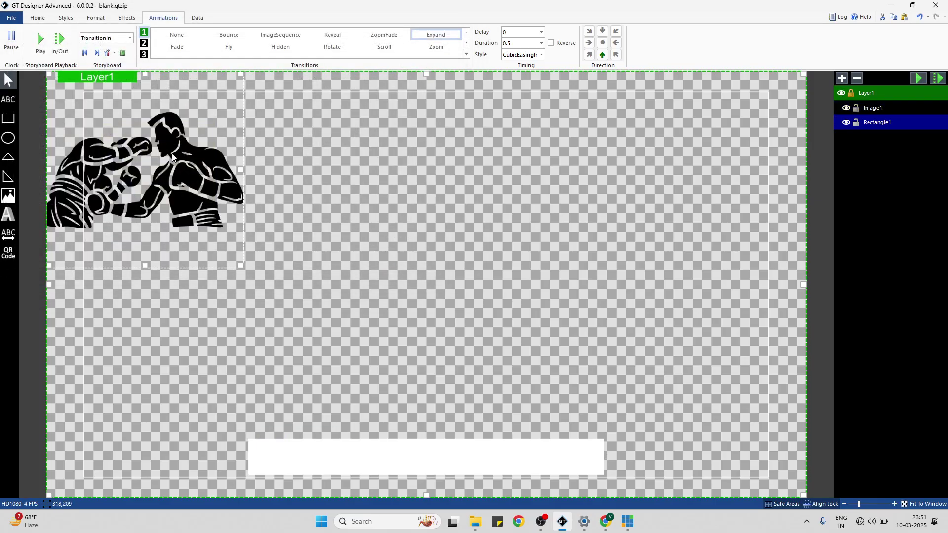
- Shrink the boxers image and fit it onto the left end of the white rectangle, resting on the rectangle's lower edge
left_click_drag(241, 74, 272, 485)
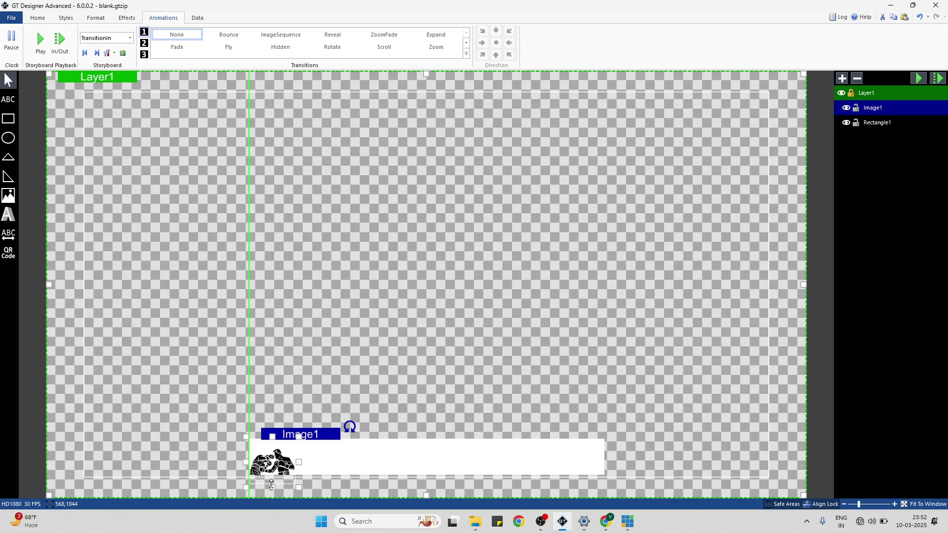
left_click(310, 489)
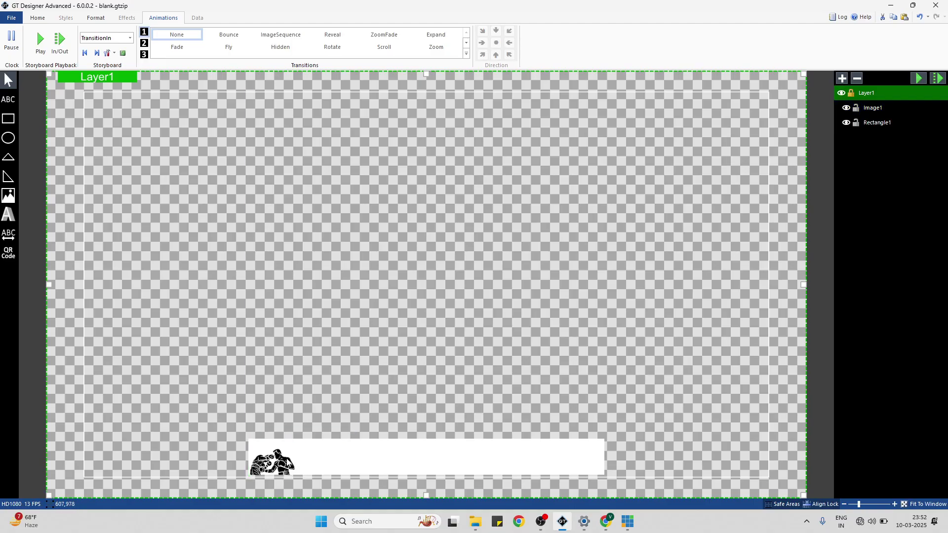
left_click(289, 464)
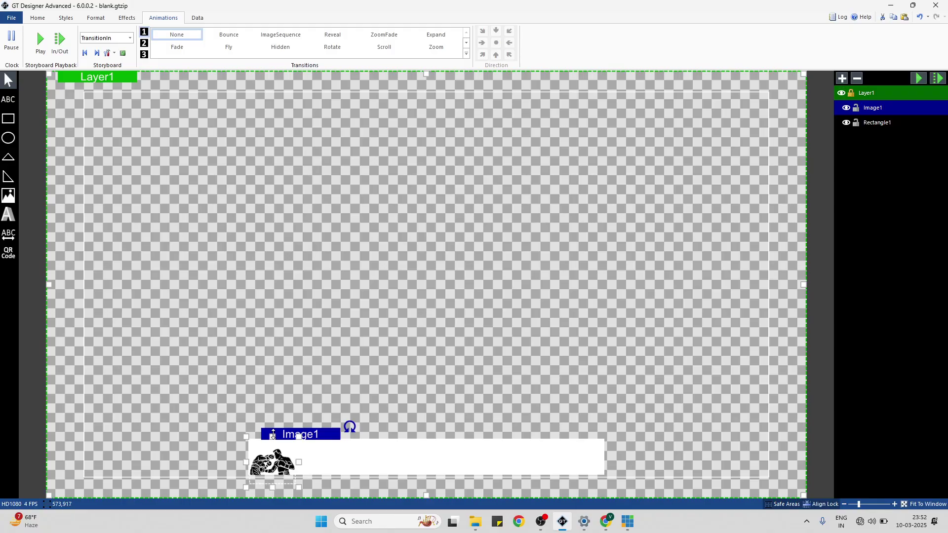
left_click_drag(298, 437, 308, 428)
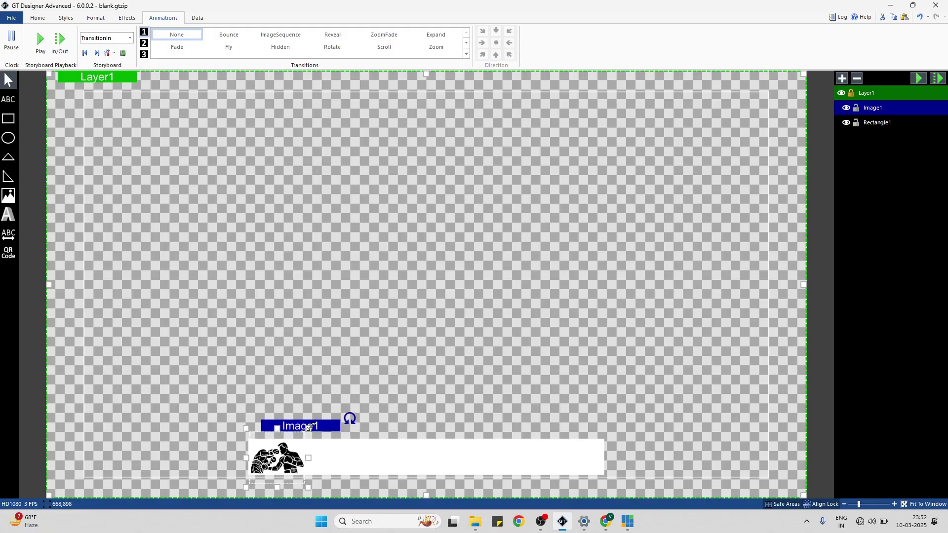
left_click(399, 420)
left_click(282, 459)
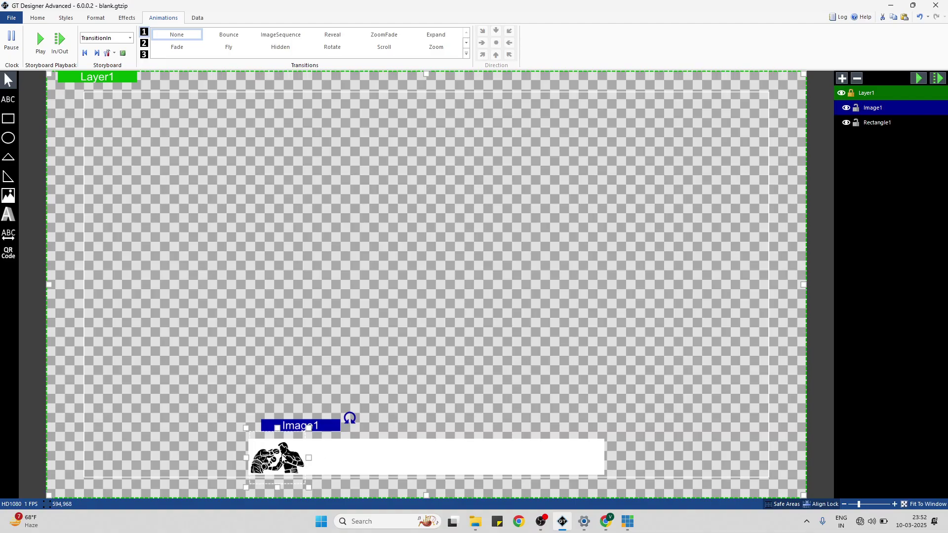
key("Up")
left_click_drag(282, 458, 283, 459)
left_click(418, 383)
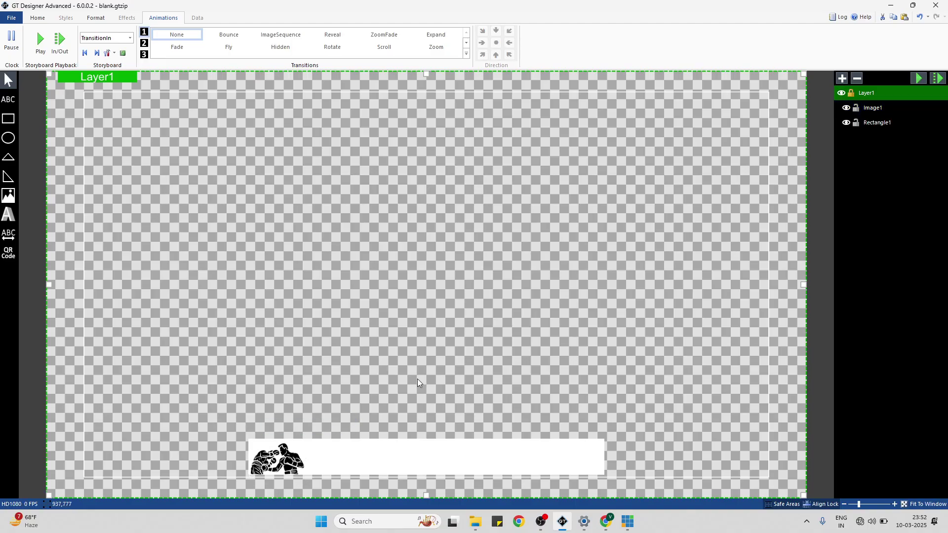
- Mask the boxers image with Rectangle1 and preview the layer's animation
left_click(938, 80)
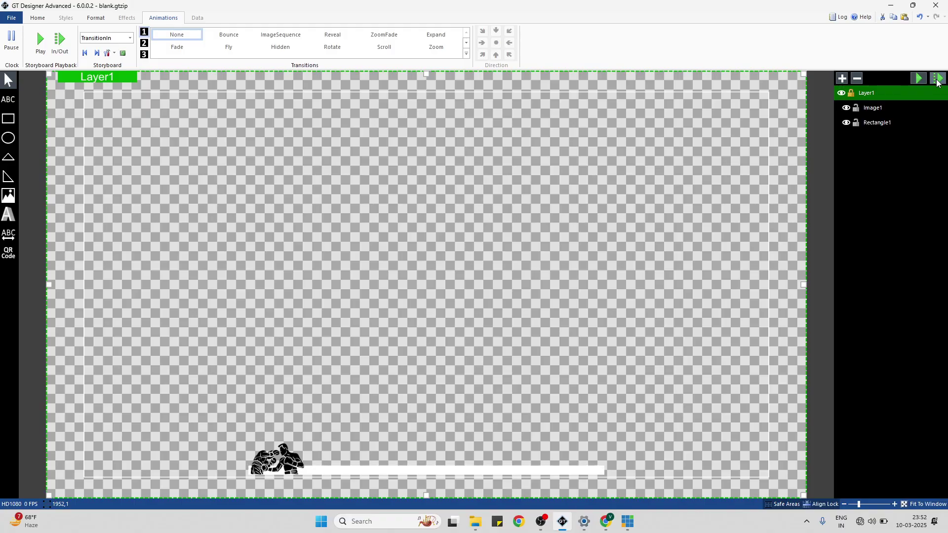
left_click(287, 467)
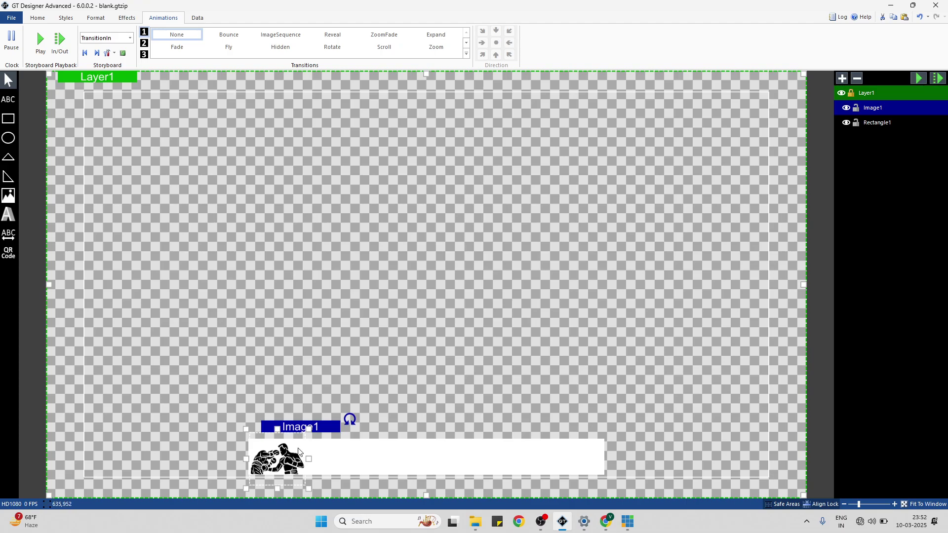
left_click(128, 18)
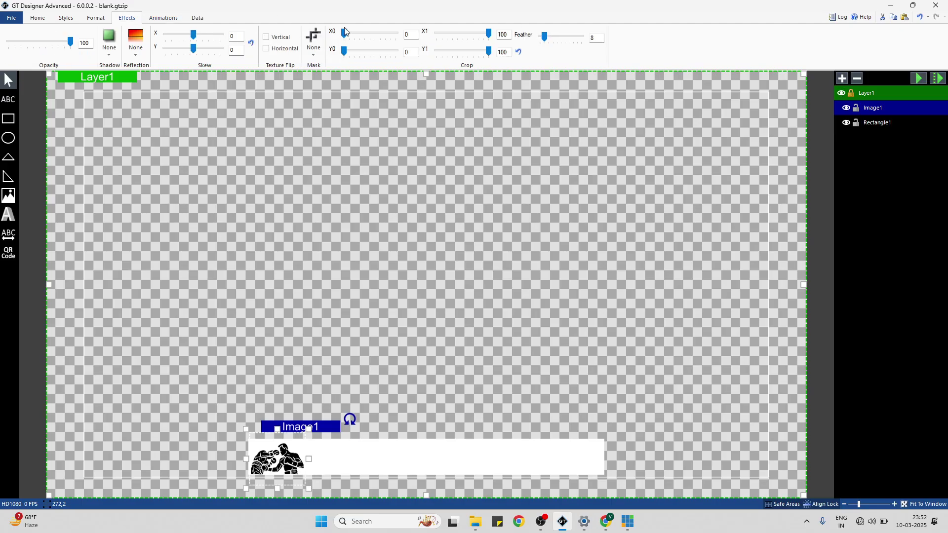
left_click(354, 357)
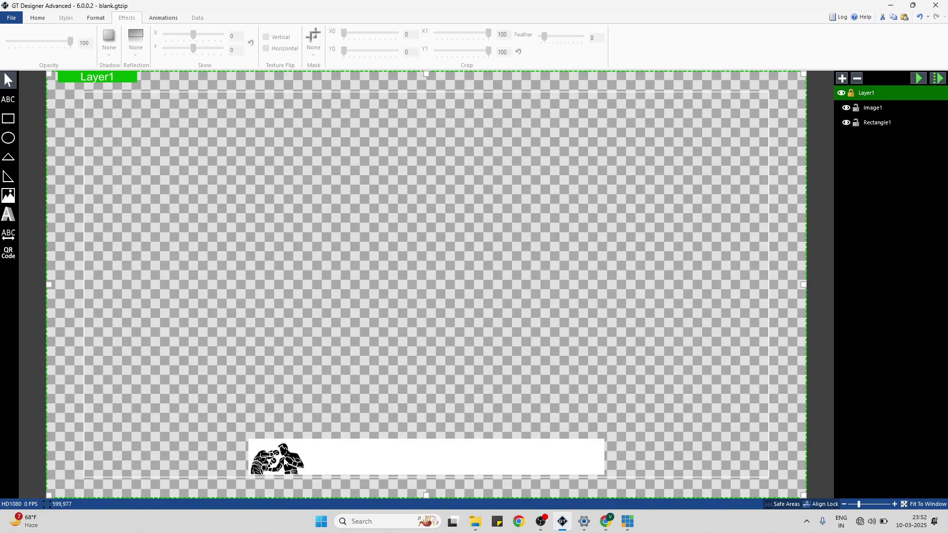
left_click(286, 464)
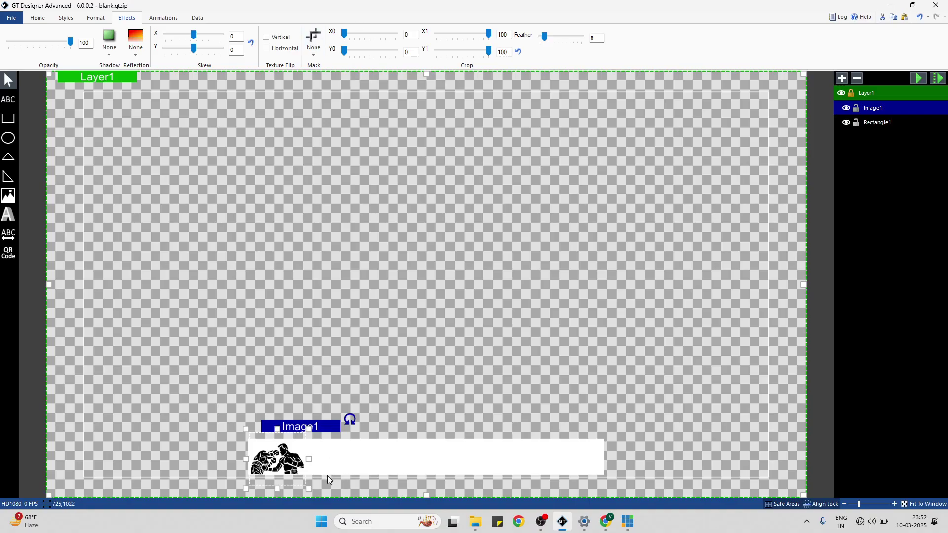
left_click(315, 50)
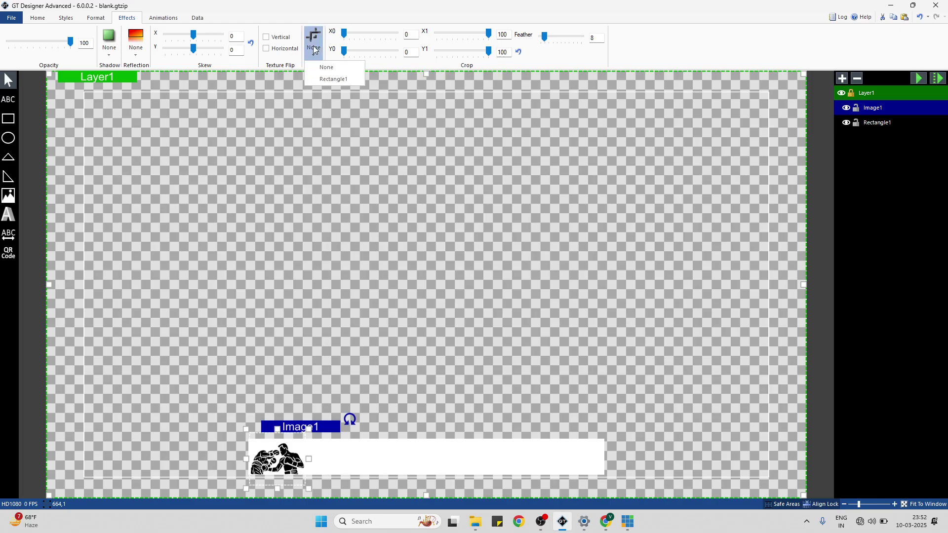
left_click(331, 79)
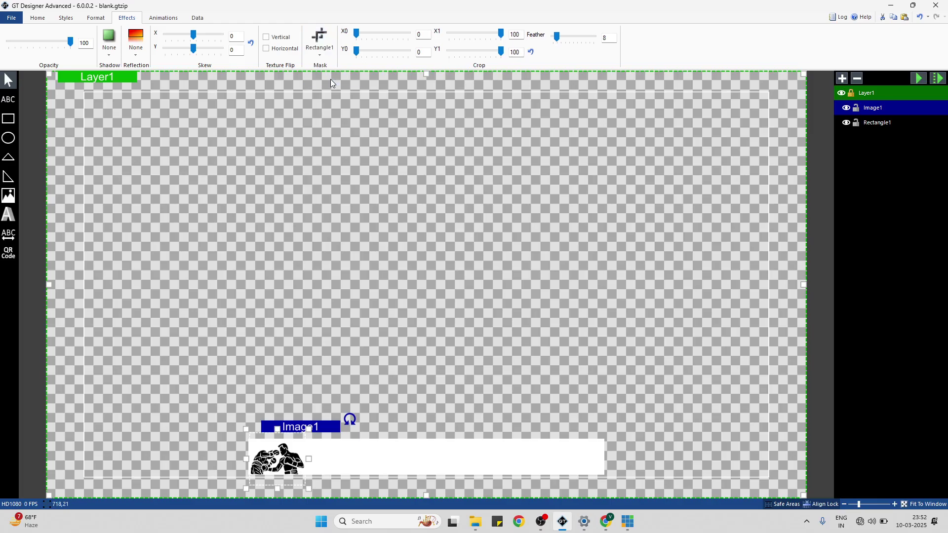
left_click(381, 183)
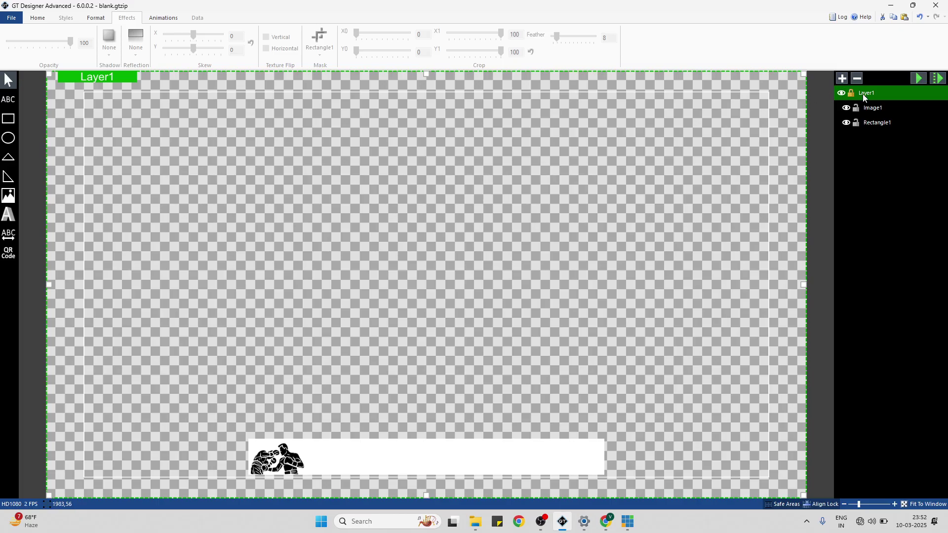
left_click(915, 81)
left_click(915, 82)
- Add a text block across the white bar beside the boxers image, left-aligned and vertically centred
left_click(516, 451)
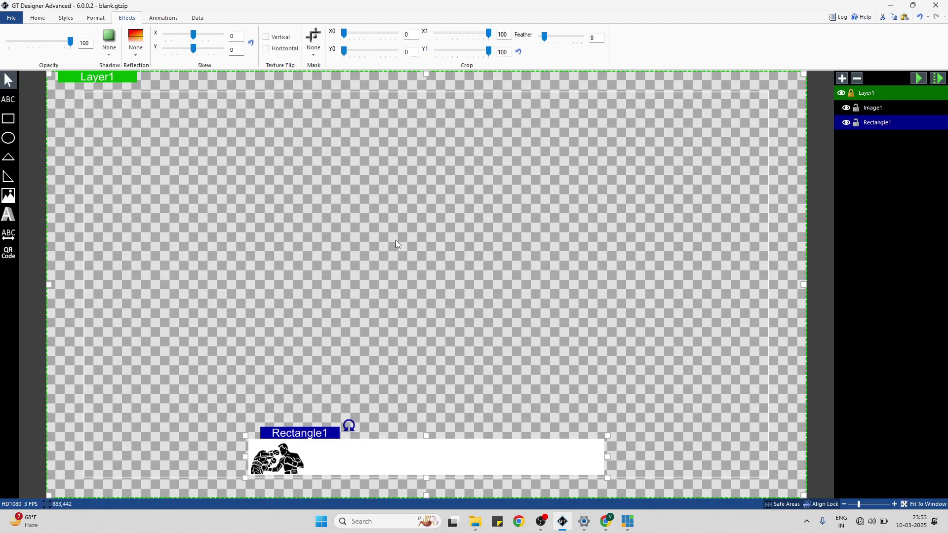
left_click(11, 101)
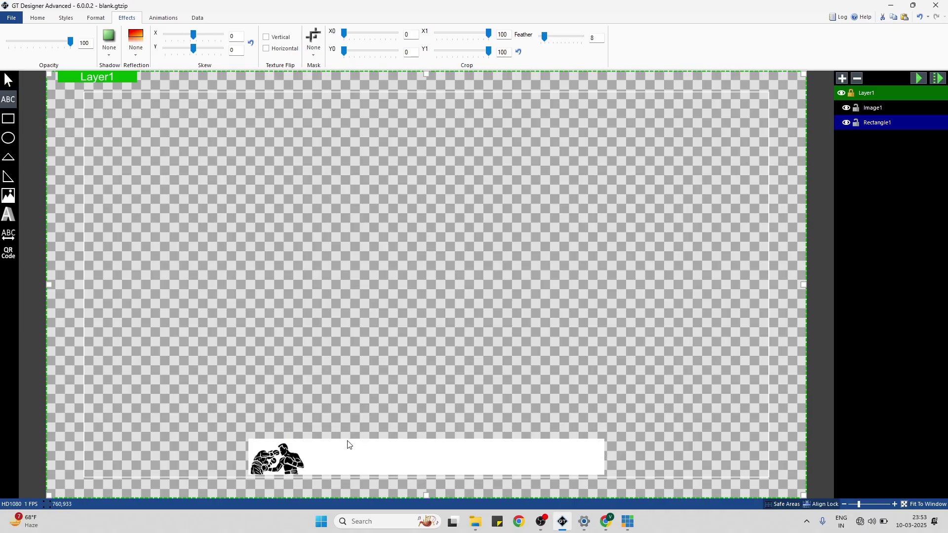
mouse_move(339, 445)
left_mouse_down()
mouse_move(481, 462)
mouse_move(567, 459)
left_mouse_up()
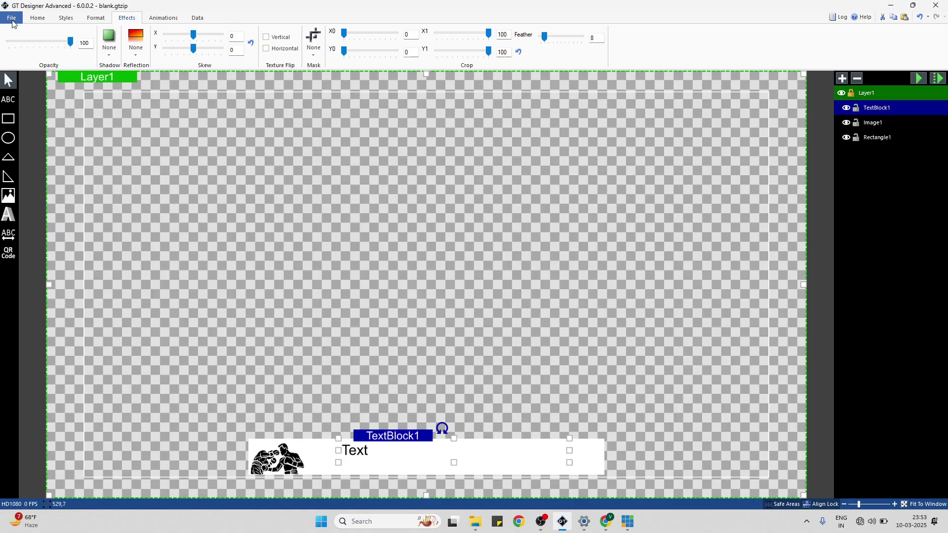
left_click(43, 20)
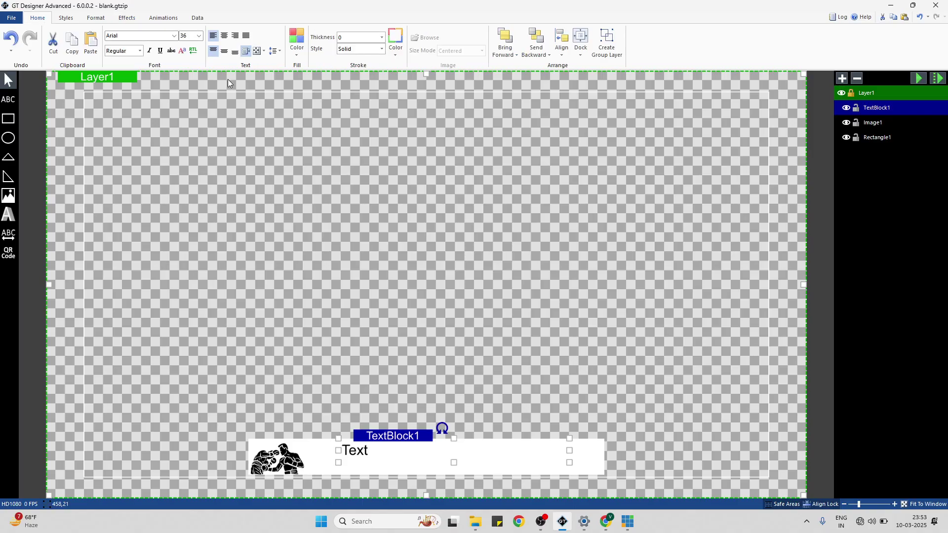
left_click(225, 36)
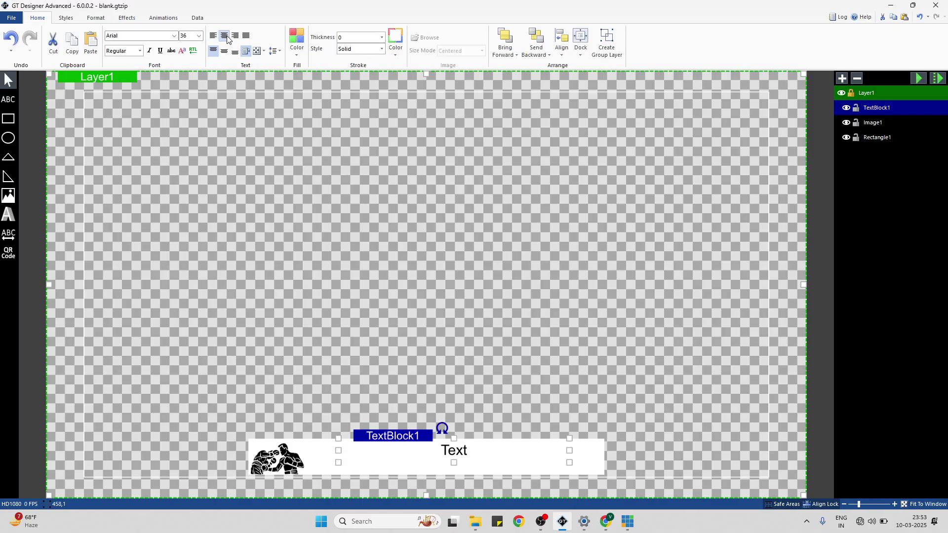
left_click(225, 52)
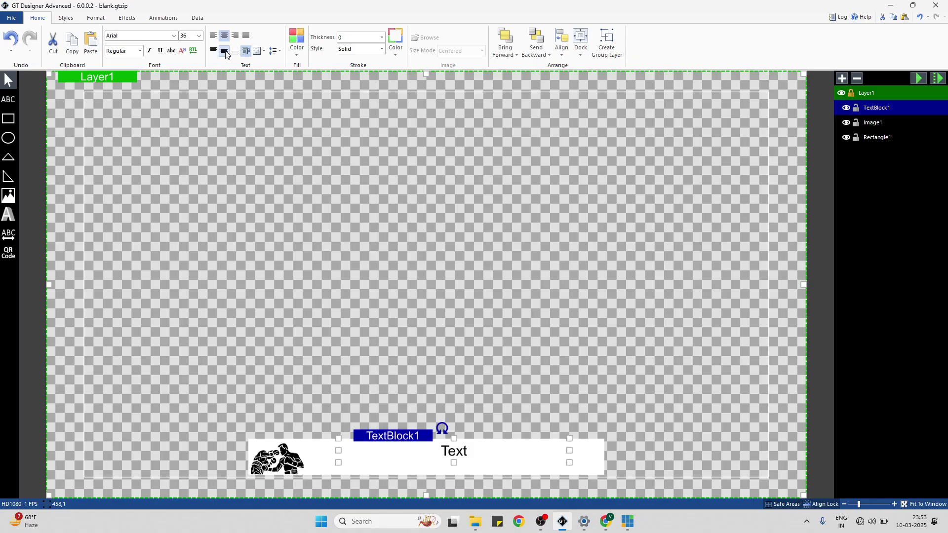
left_click(213, 35)
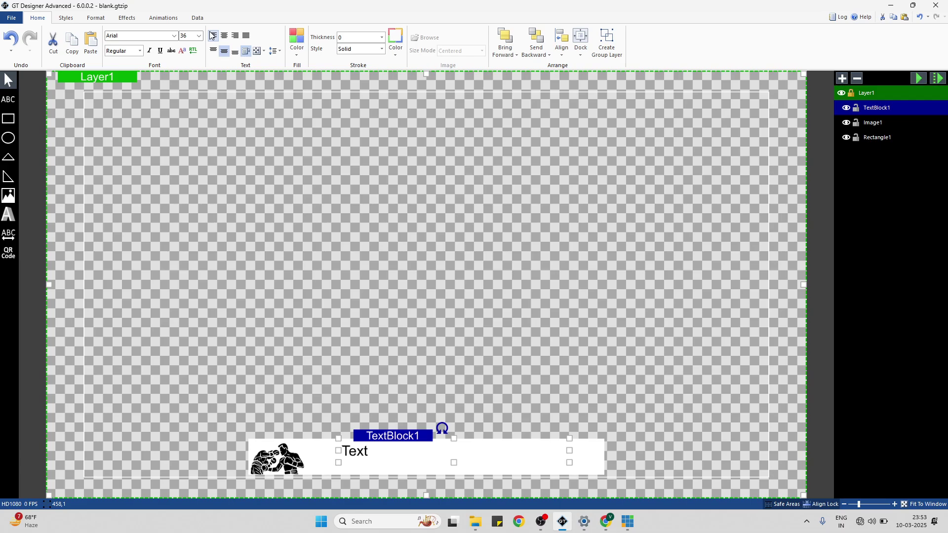
- Set the text block's font size to 50
double_click(186, 36)
type("50")
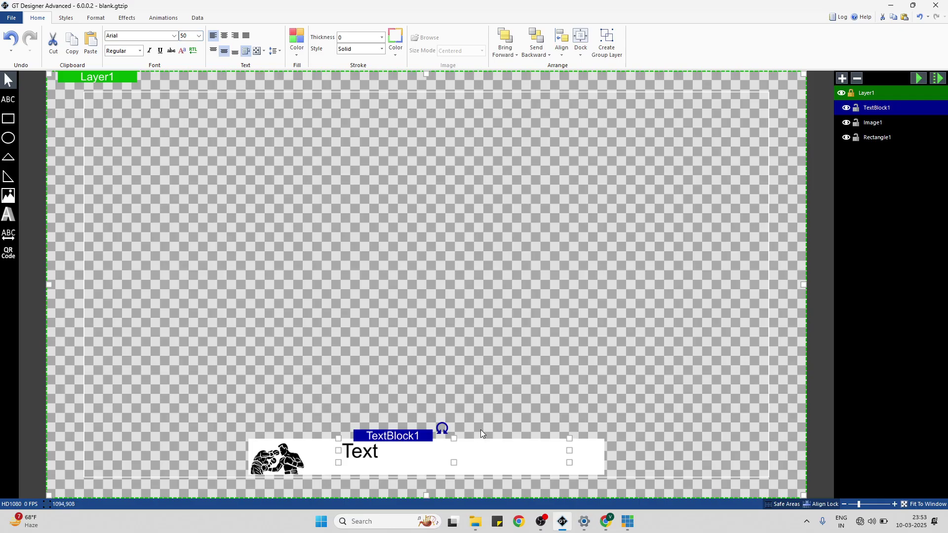
left_click(493, 423)
left_click(458, 440)
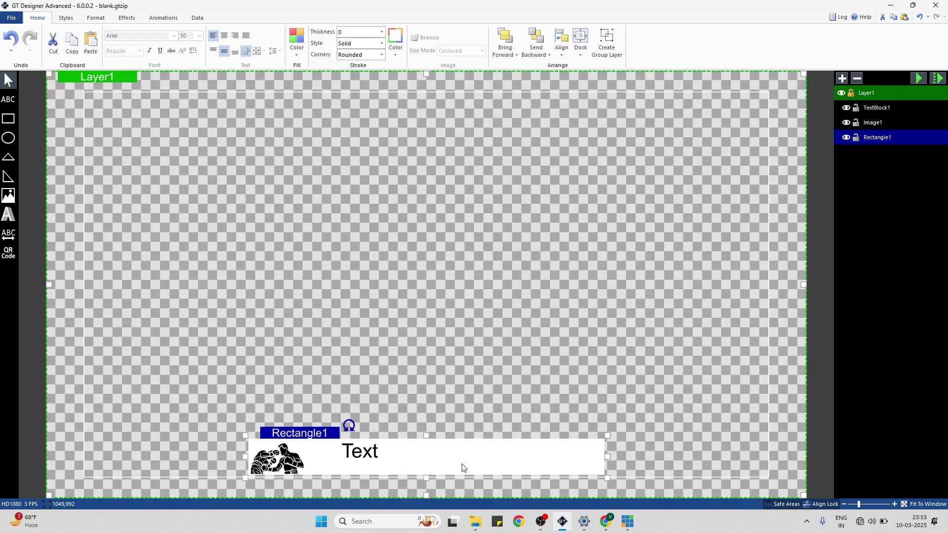
left_click(365, 452)
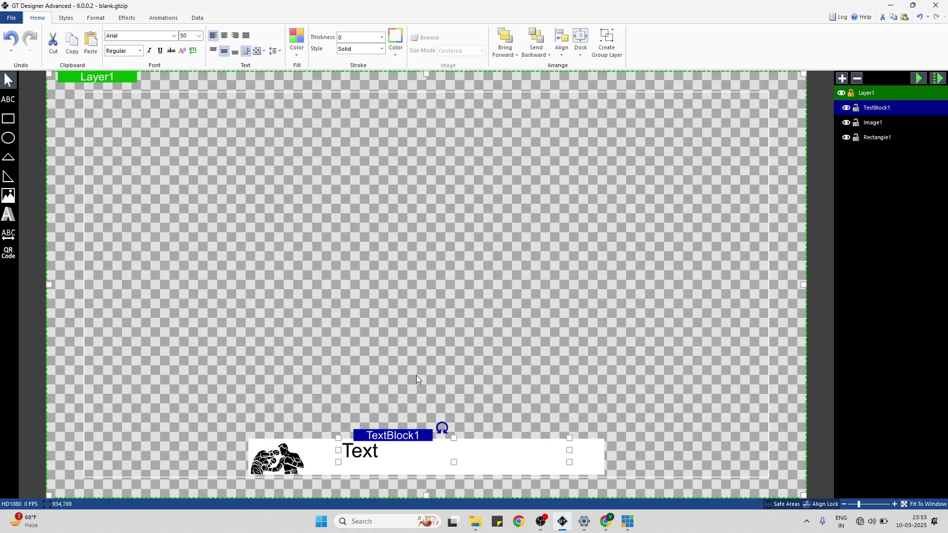
left_click(428, 350)
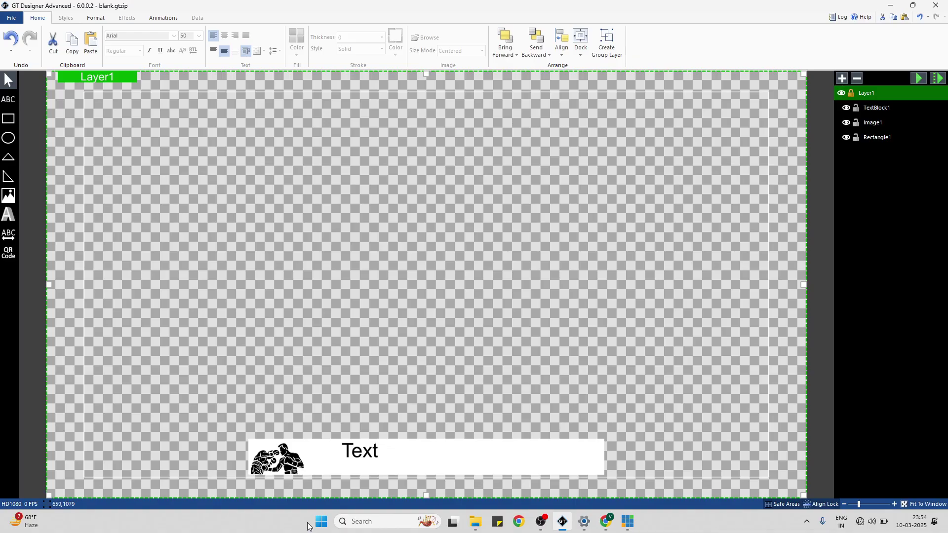
- Change the text block's font to Bebas Neue with Bold weight
left_click(364, 453)
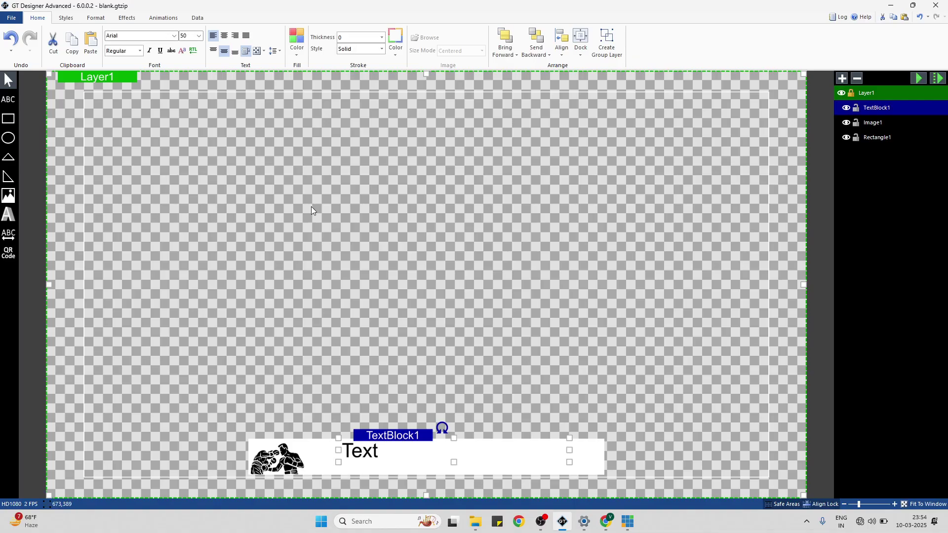
left_click(175, 36)
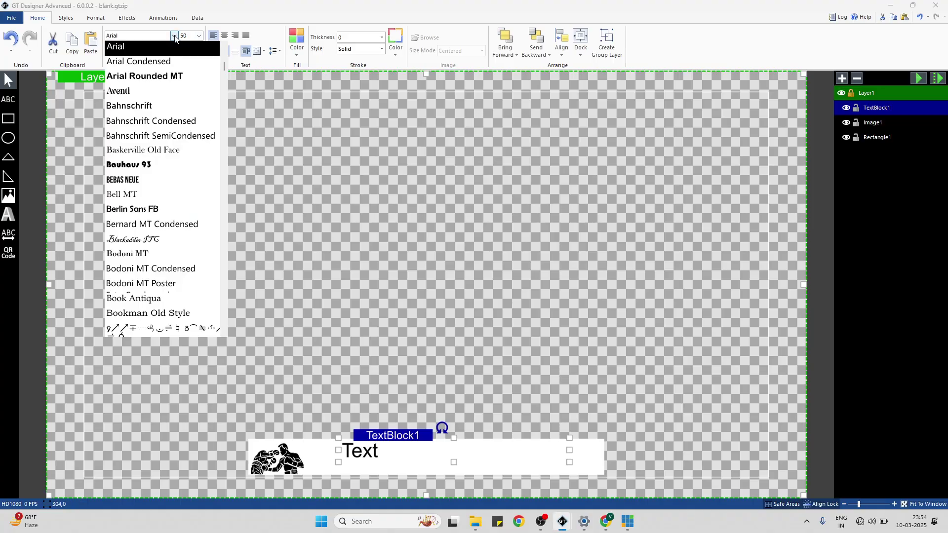
left_click(156, 183)
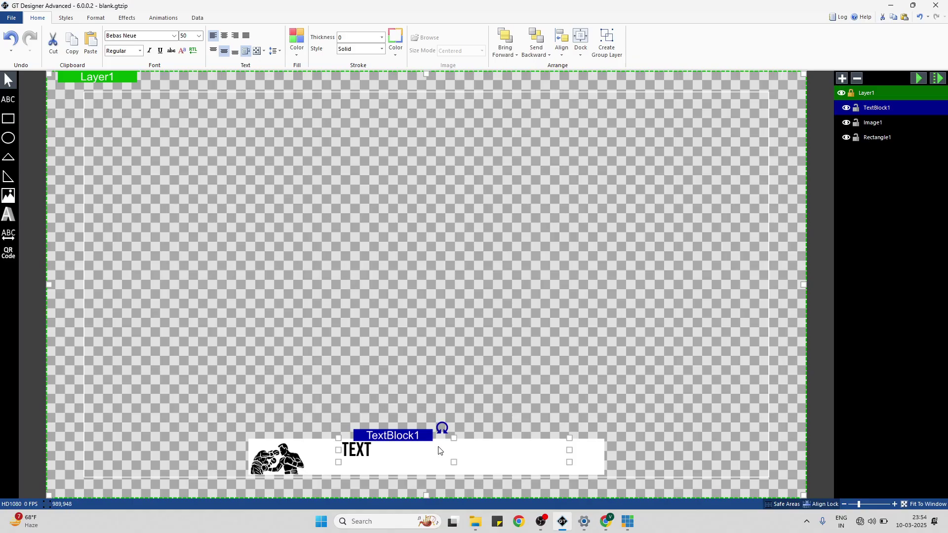
left_click(139, 52)
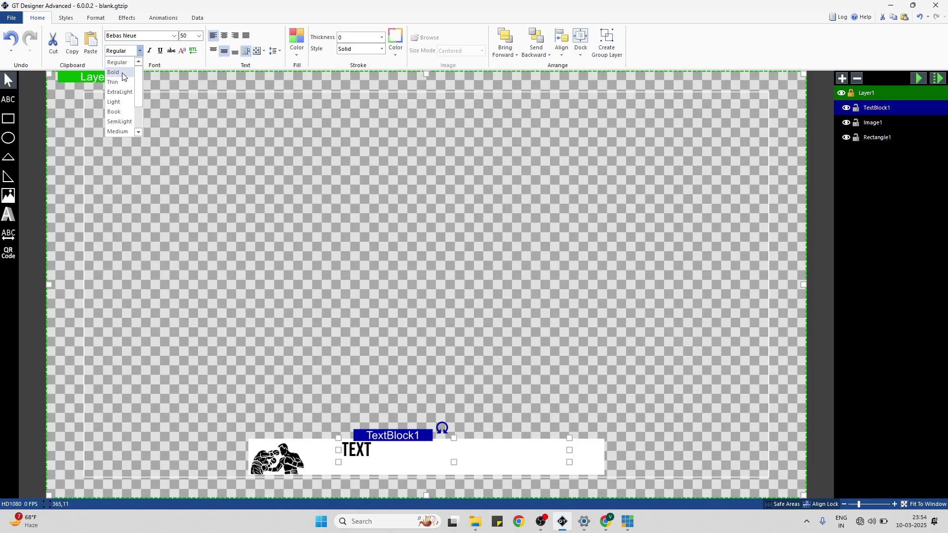
left_click(123, 74)
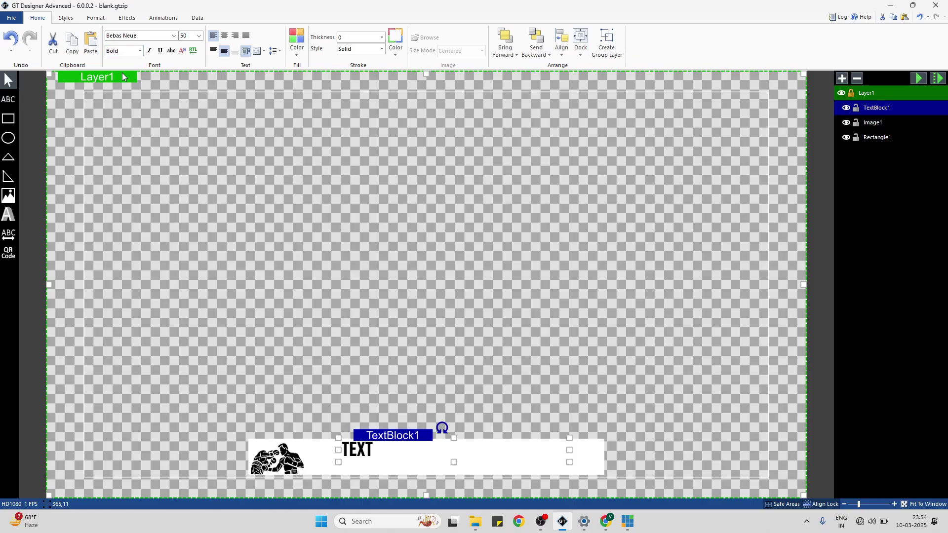
- Nudge the text block slightly lower on the white bar
left_click(366, 257)
left_click(378, 446)
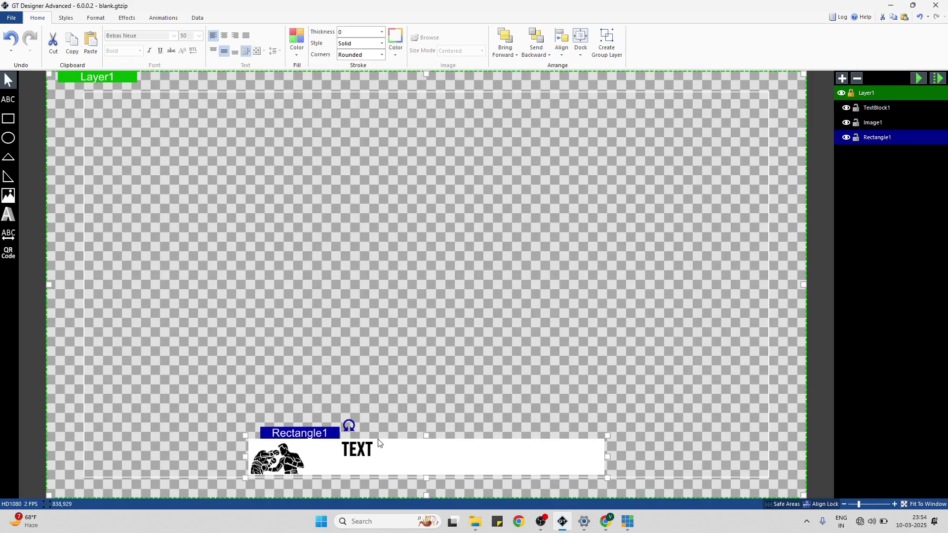
left_click(371, 454)
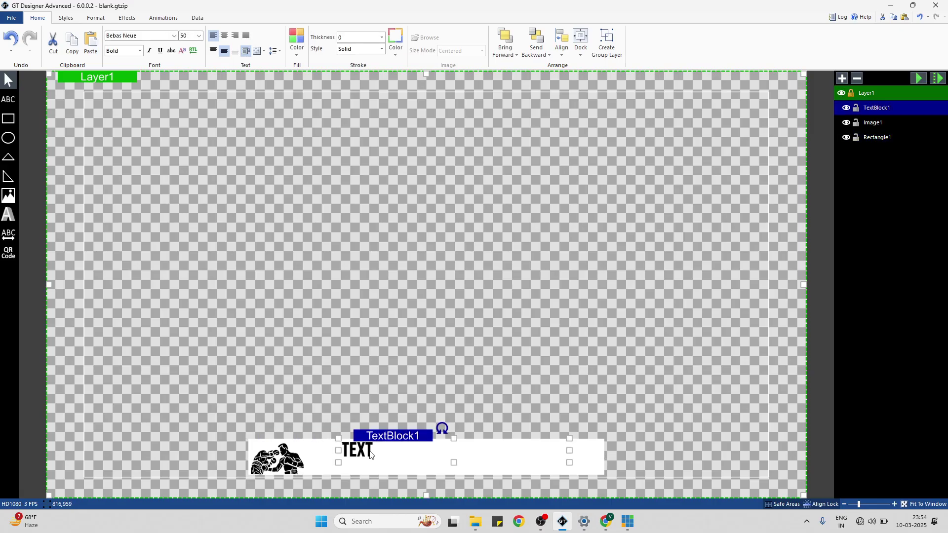
key("Up")
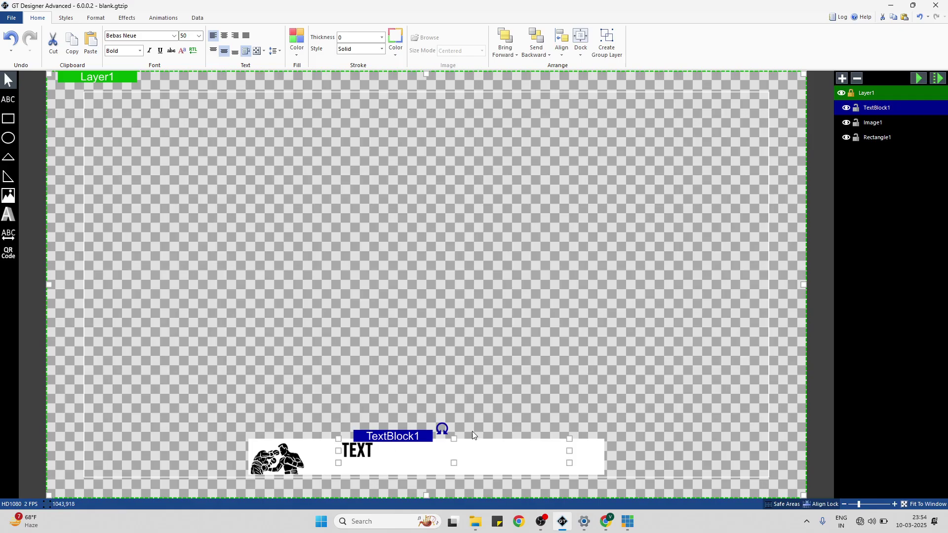
left_click(527, 379)
- Duplicate the text block and place the copy directly below the original, near the white bar's lower edge
left_click(363, 452)
key("ctrl+v")
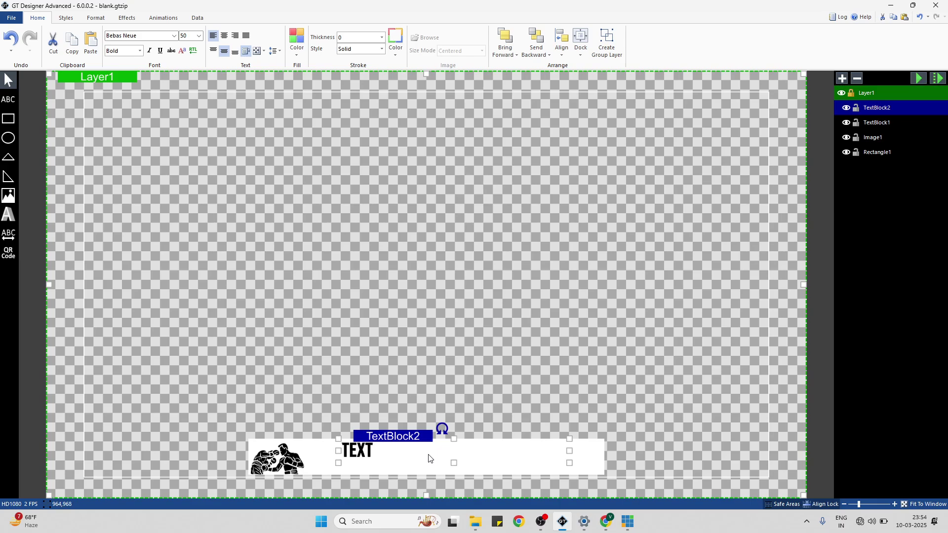
left_click_drag(428, 458, 428, 470)
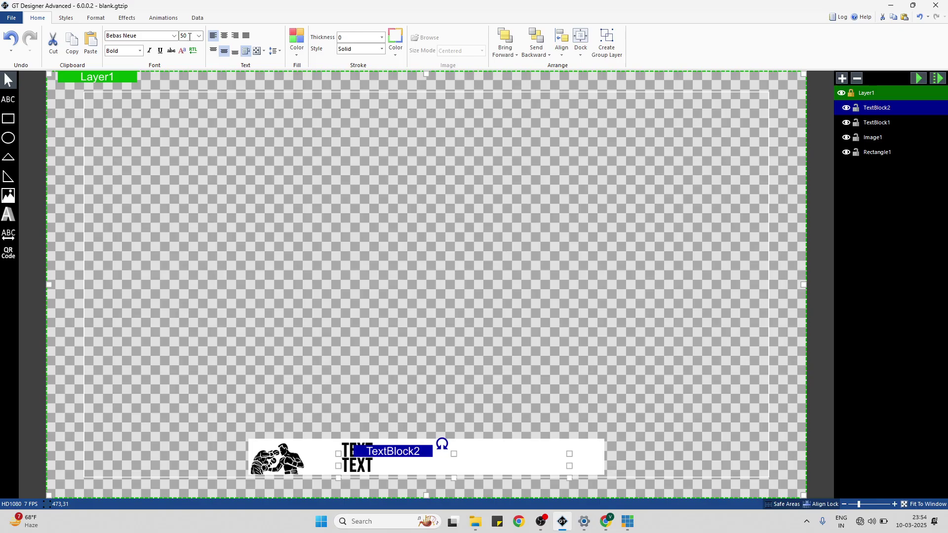
- Set the lower text block's font size to 30 and its weight to Regular
left_click(189, 36)
type("30")
left_click(140, 51)
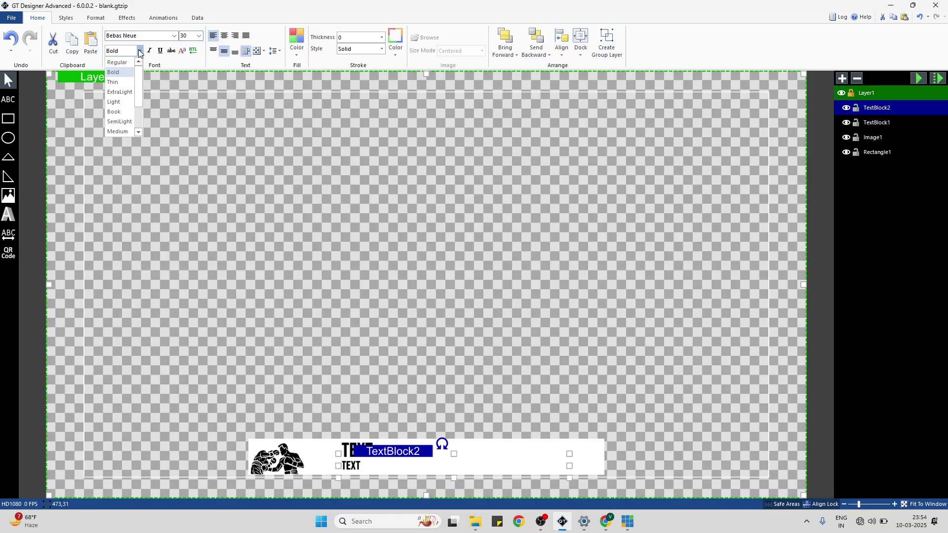
left_click(130, 66)
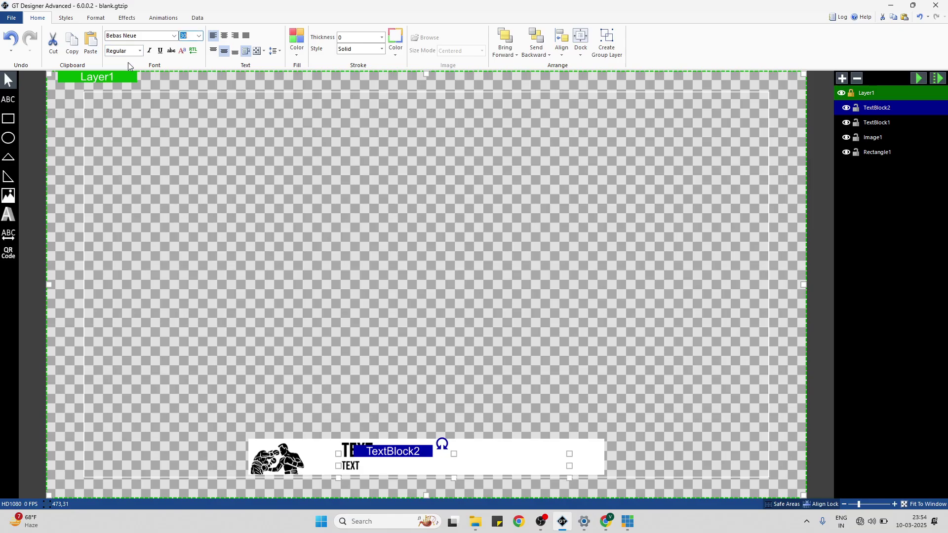
left_click(456, 377)
left_click(354, 469)
- Rename Rectangle1 as BG Rectangle in the layer list
left_click(883, 152)
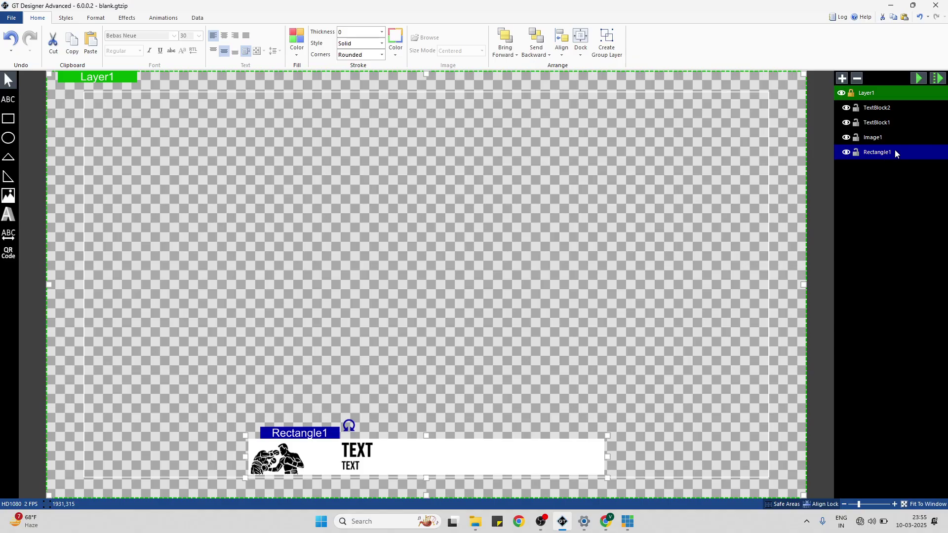
double_click(897, 152)
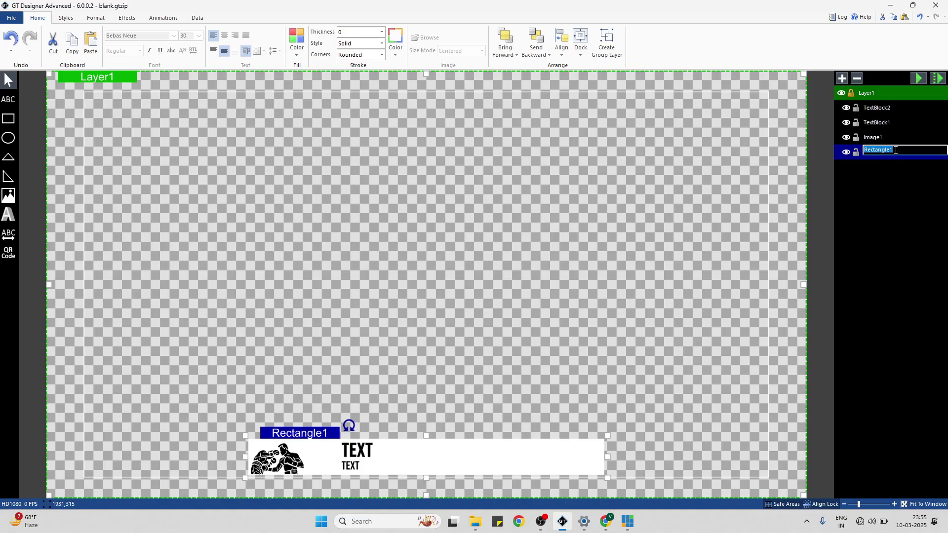
left_click(896, 151)
key("Home")
type("bg")
key("BackSpace")
key("BackSpace")
type("BG")
key("Return")
- Rename TextBlock1 as TITLE and move it to the top of the layer's object list
left_click(884, 122)
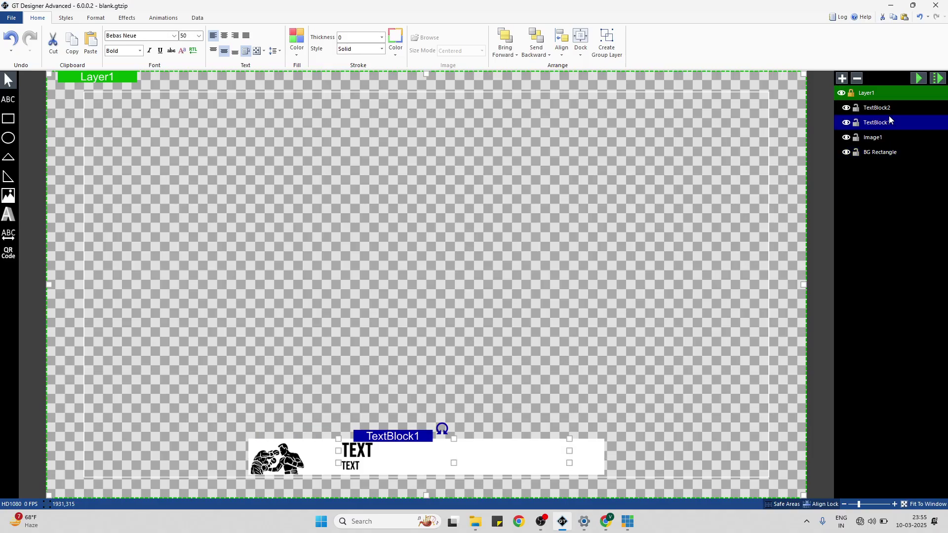
double_click(882, 123)
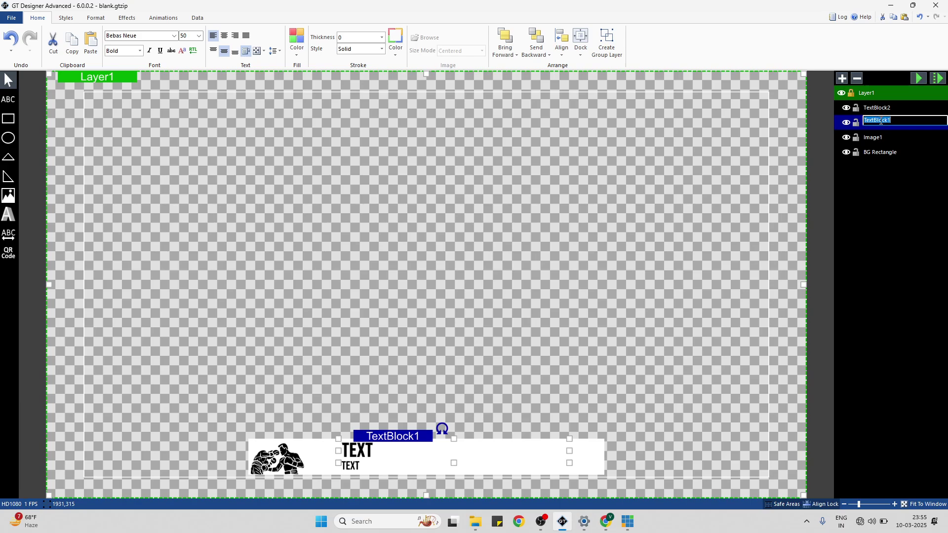
type("TITLE")
key("Return")
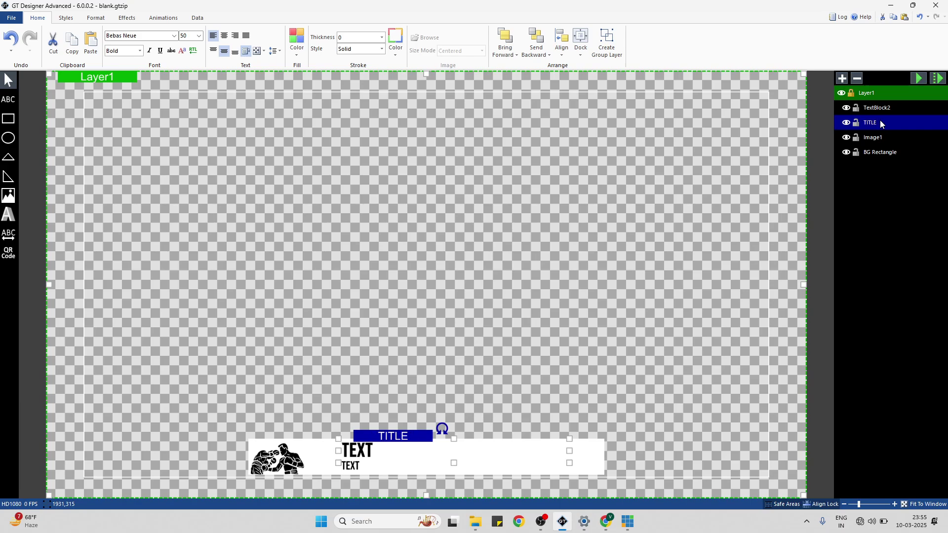
left_click_drag(880, 120, 880, 107)
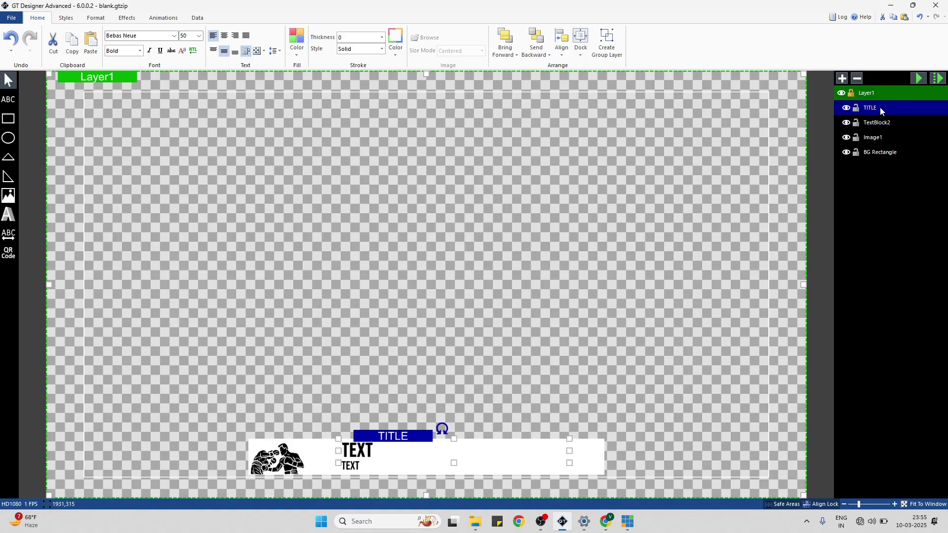
- Rename TextBlock2 as DISCRIPTION in the layer list
left_click(880, 123)
double_click(880, 123)
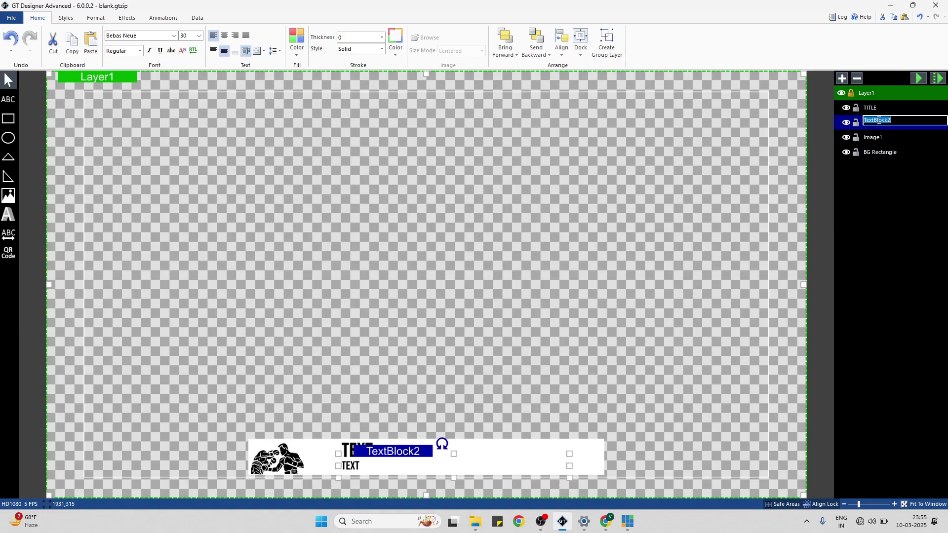
type("DISCRIPTION")
key("Return")
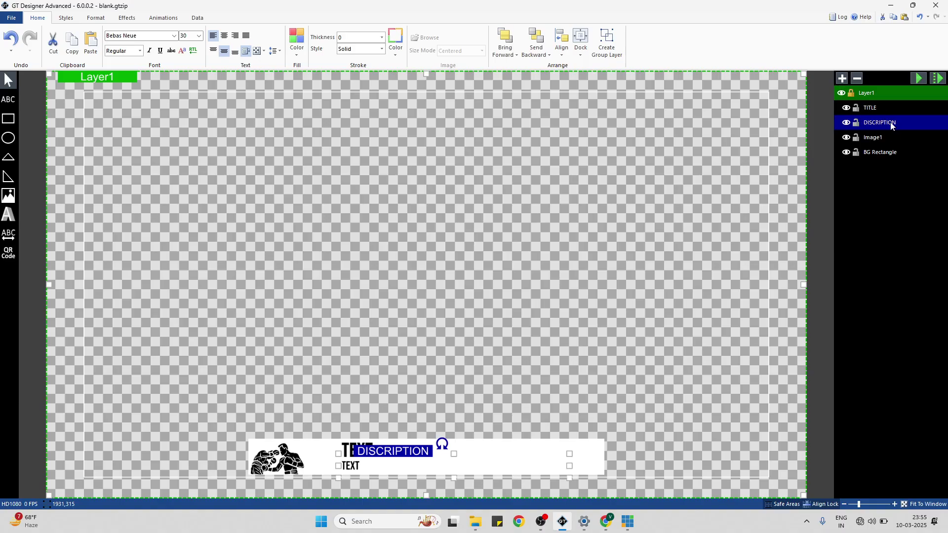
- Rename Image1 as LOGO IMG in the layer list and play the title's transition
left_click(871, 140)
left_click(871, 139)
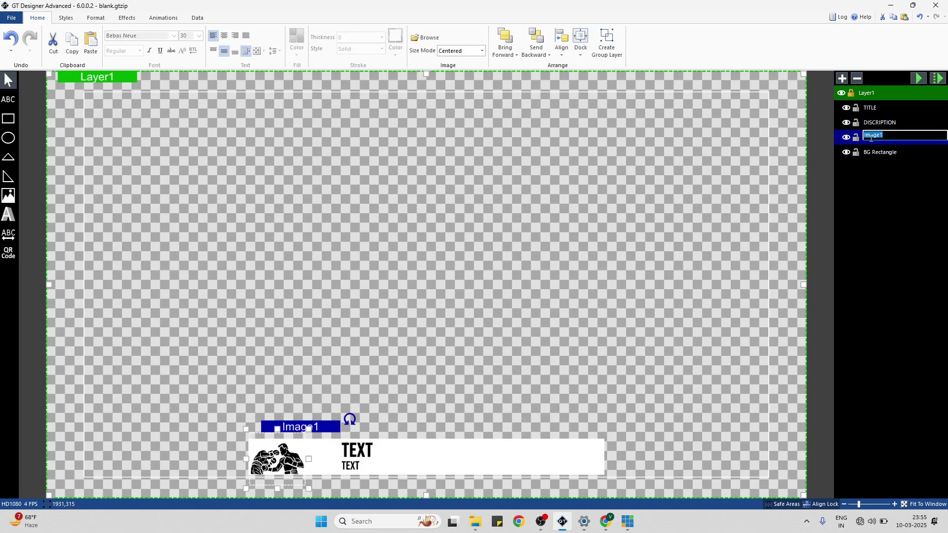
type("LOGO IMG")
key("Return")
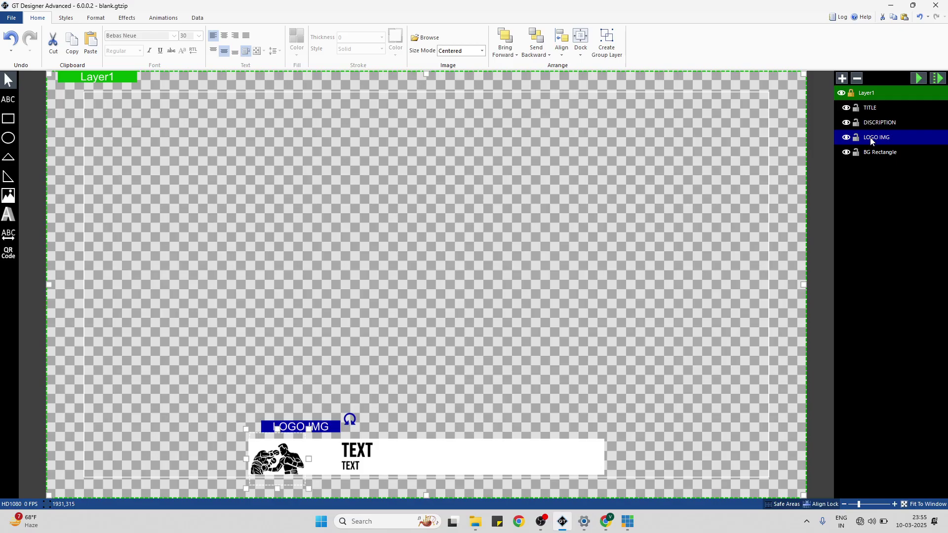
left_click(925, 80)
left_click(925, 80)
- Recolor the TITLE and DISCRIPTION text blocks dark red
left_click(353, 466)
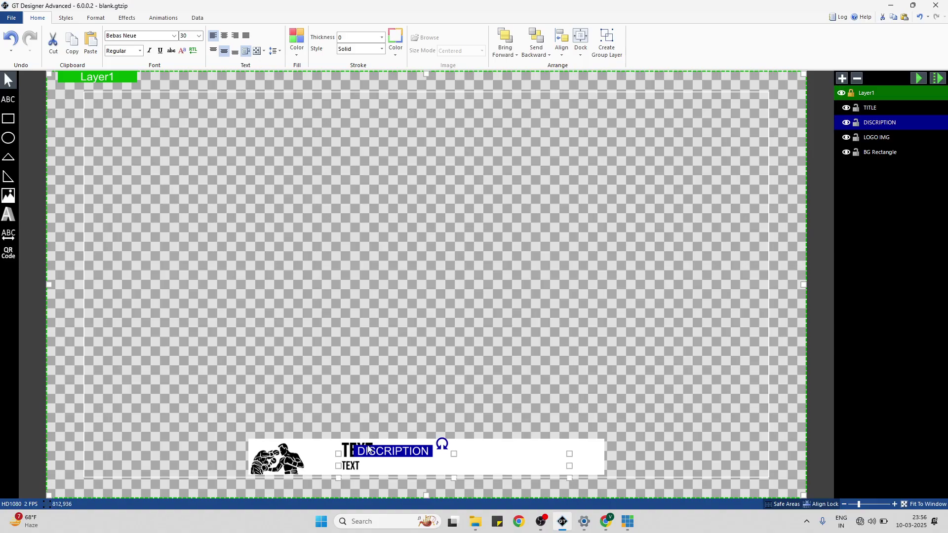
left_click(376, 401)
left_click(363, 444)
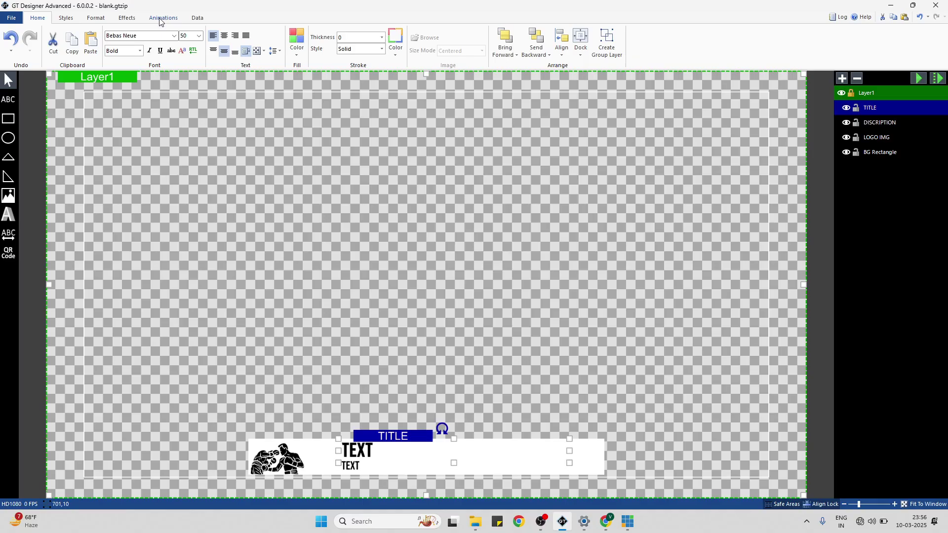
left_click(297, 42)
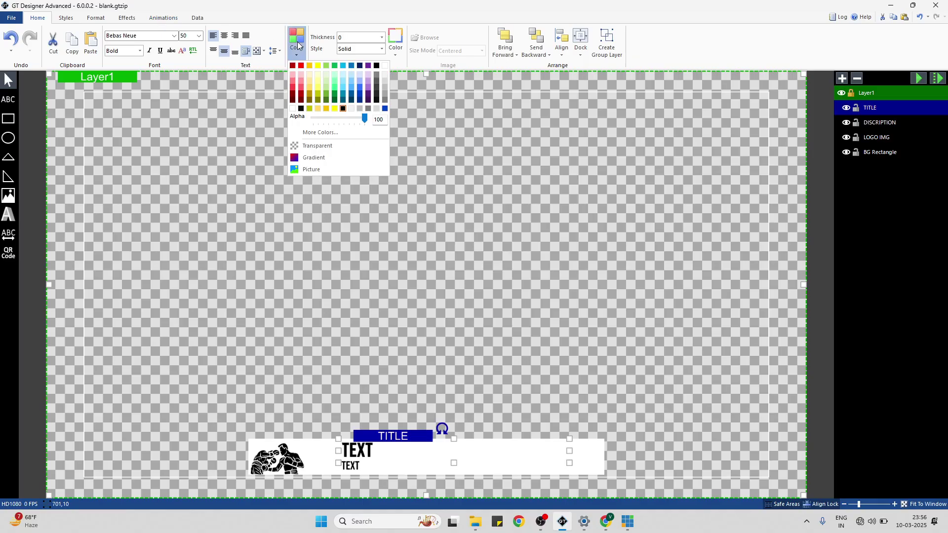
left_click(301, 98)
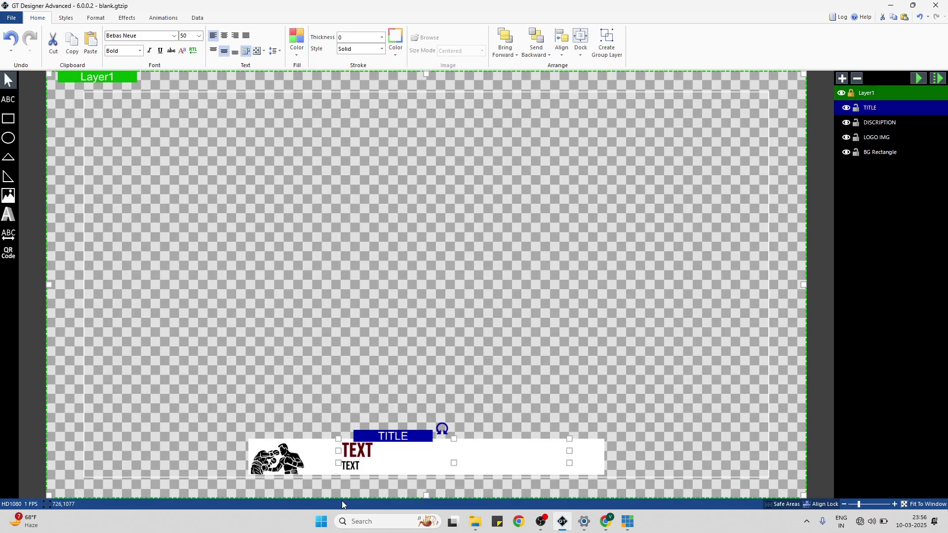
left_click(357, 471)
left_click(295, 44)
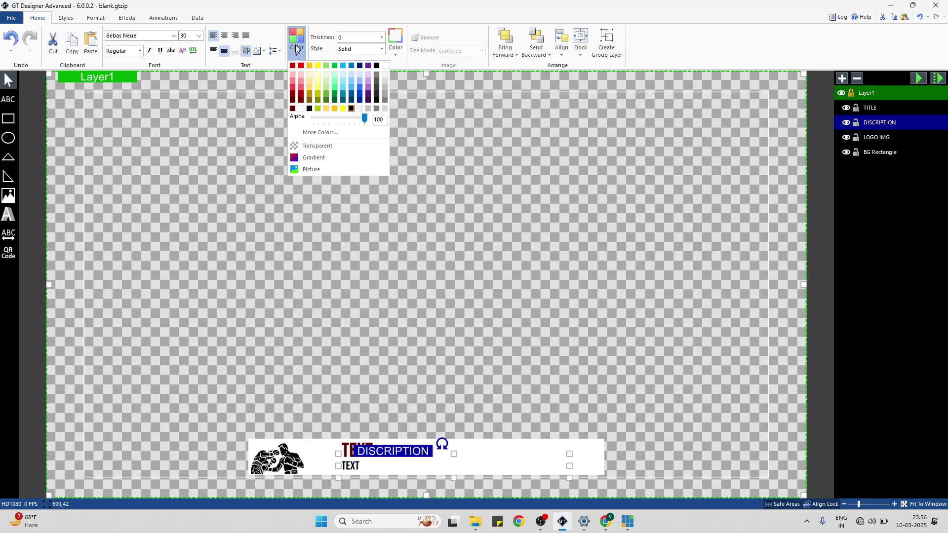
left_click(292, 108)
left_click(301, 200)
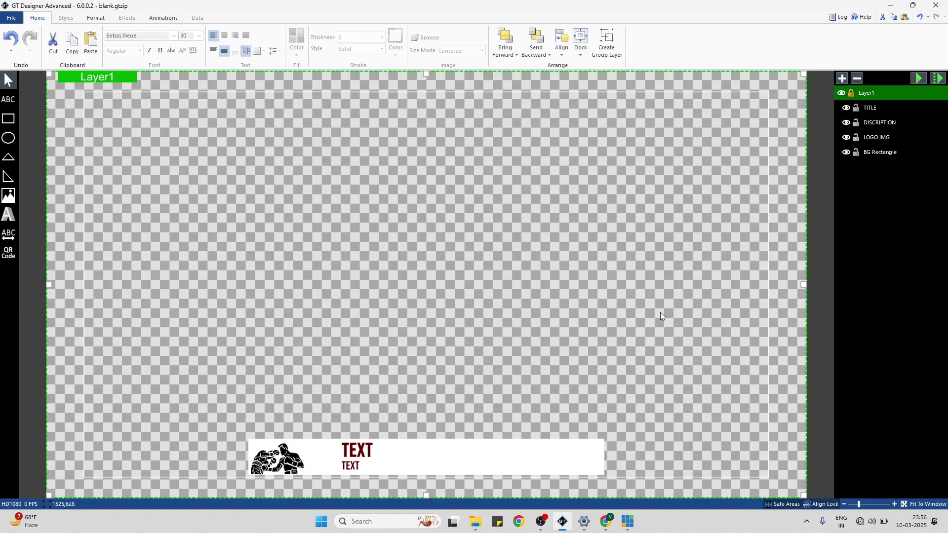
- Draw a thin vertical rectangle between the logo and the text, slightly taller than the white bar
left_click(327, 453)
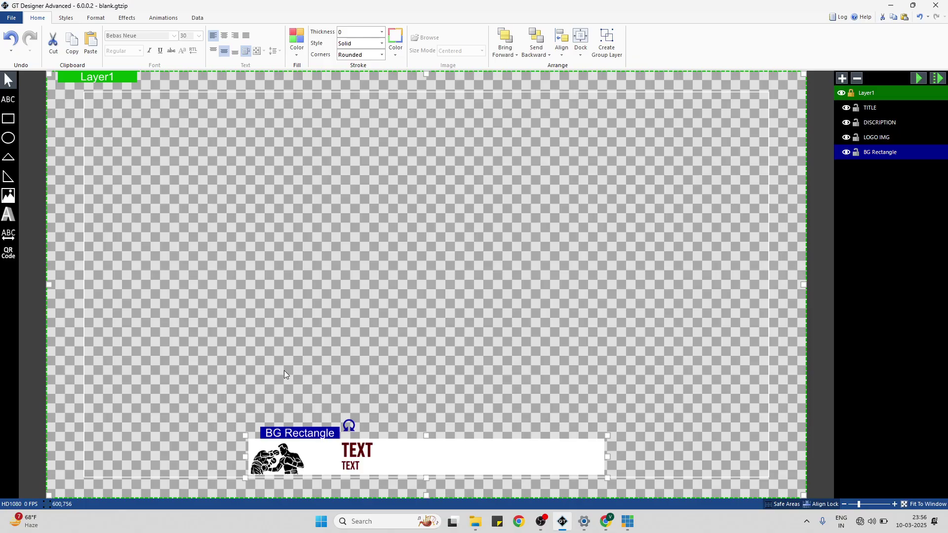
left_click(286, 391)
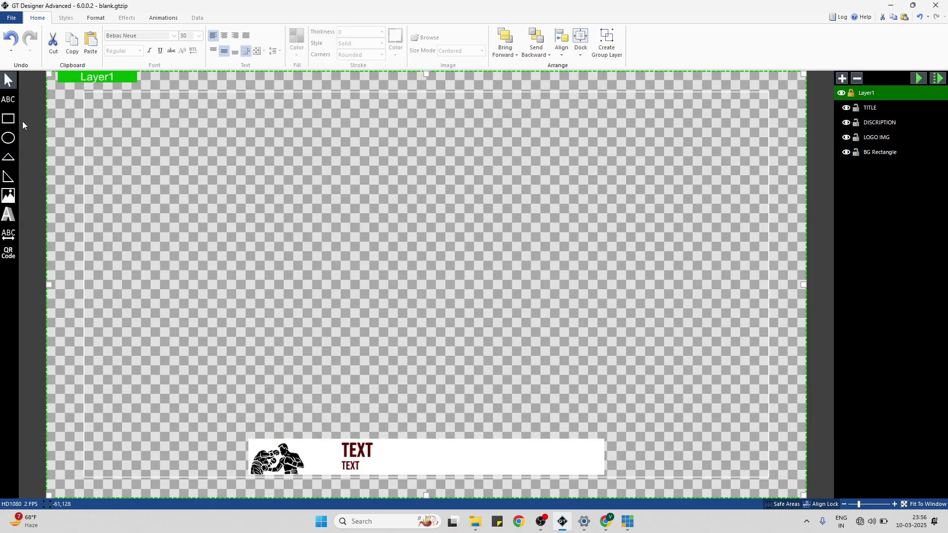
left_click(8, 119)
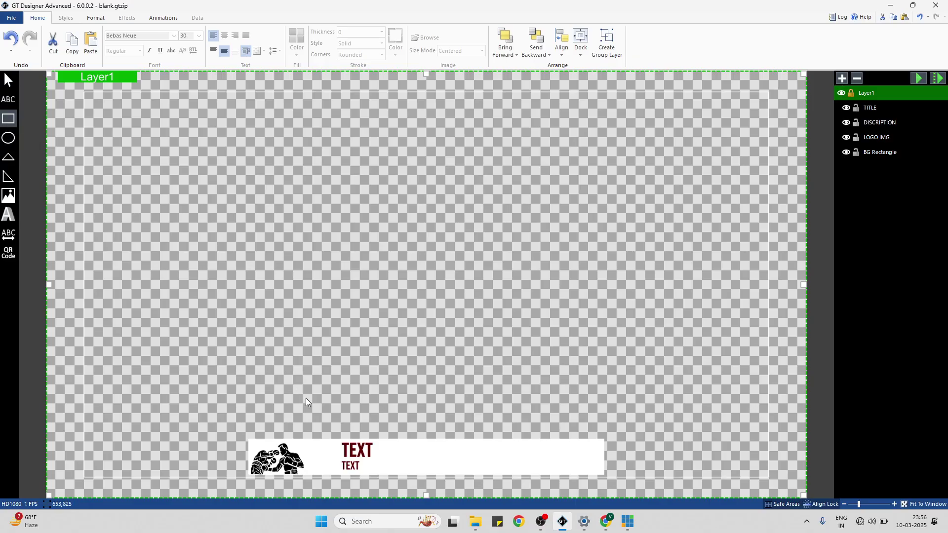
left_click_drag(318, 366, 320, 446)
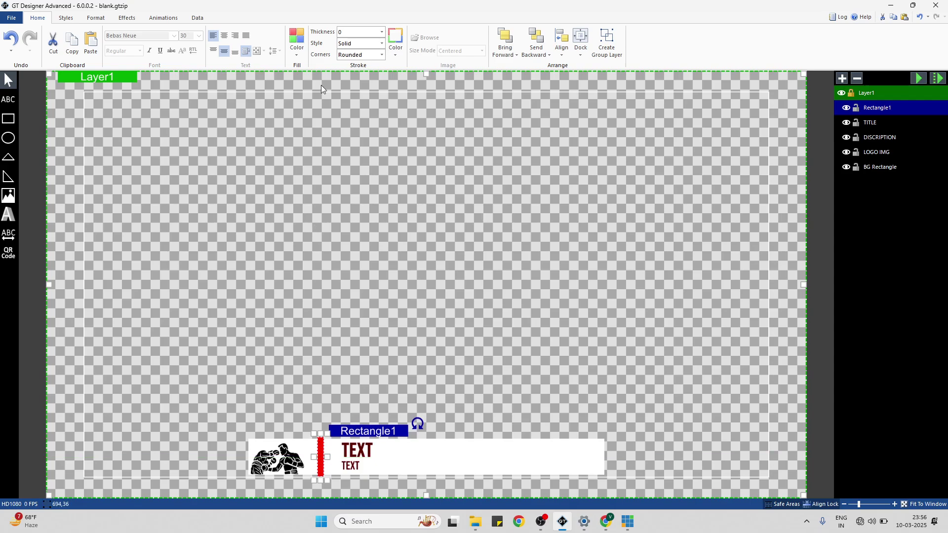
- Mask the thin vertical rectangle with BG Rectangle
left_click(127, 18)
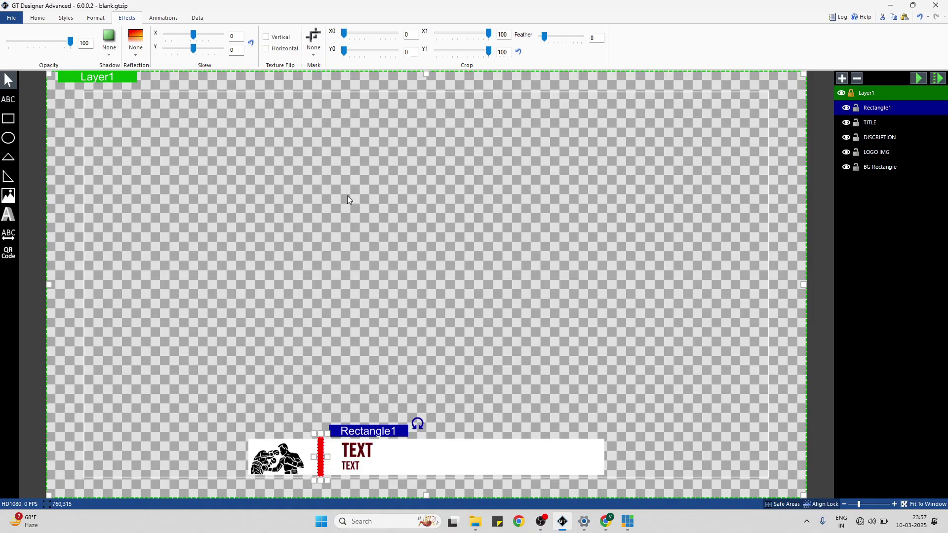
left_click(316, 49)
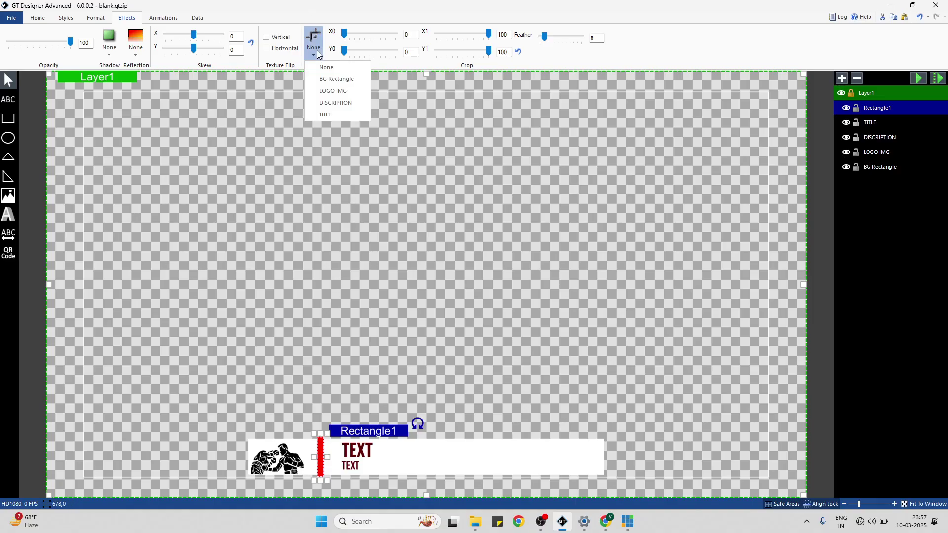
left_click(337, 79)
left_click(387, 232)
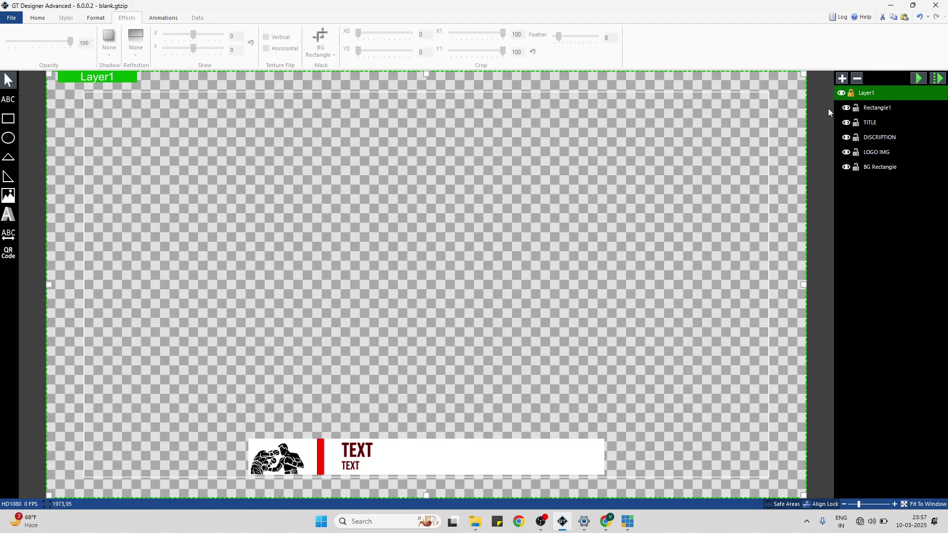
- Fill the vertical divider rectangle between the logo and the text with dark navy blue
left_click(321, 455)
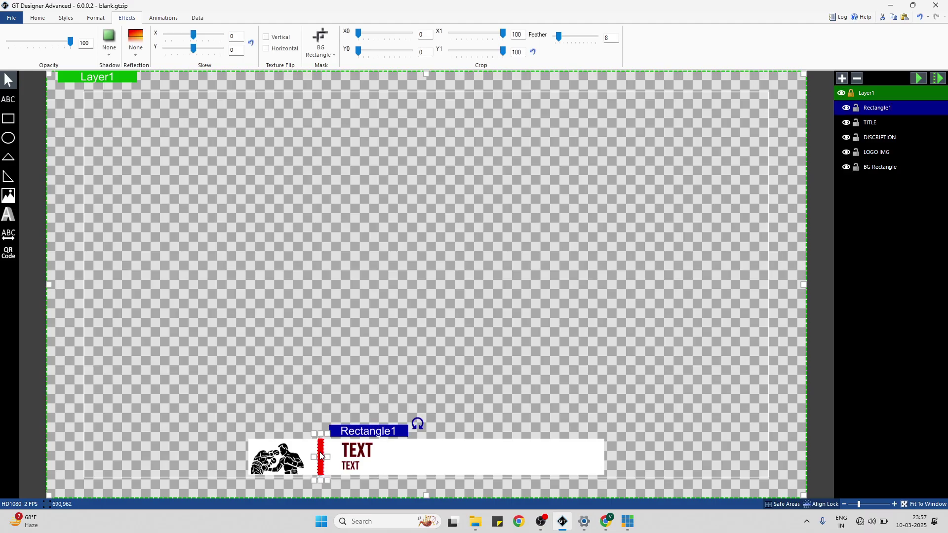
left_click(37, 18)
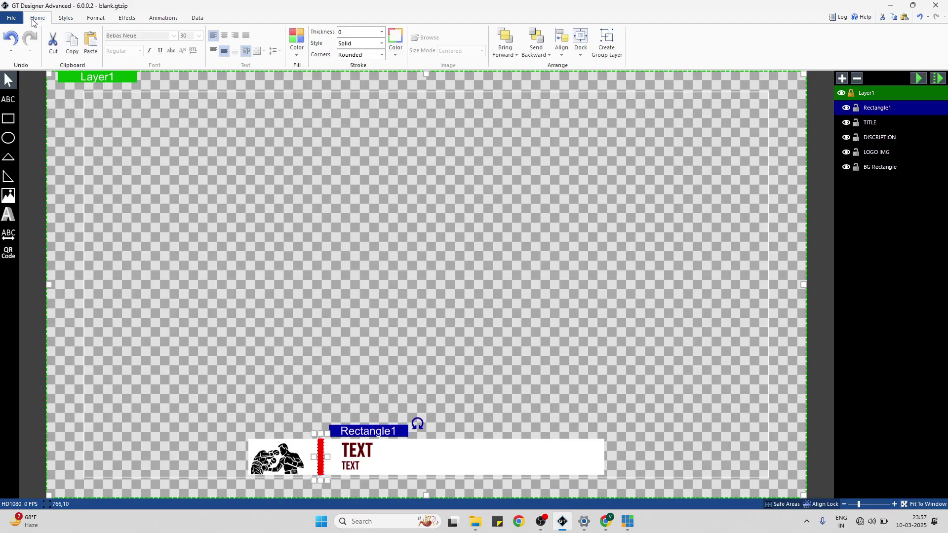
left_click(297, 48)
left_click(360, 67)
left_click(383, 204)
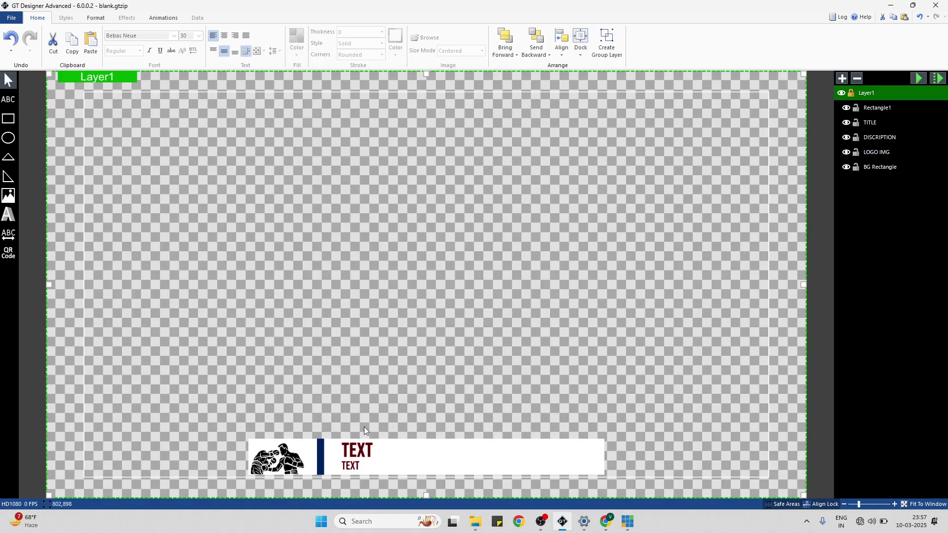
- Recolor the TITLE and DISCRIPTION text dark navy blue to match the divider, and play the title's transition
left_click(359, 450)
left_click(300, 32)
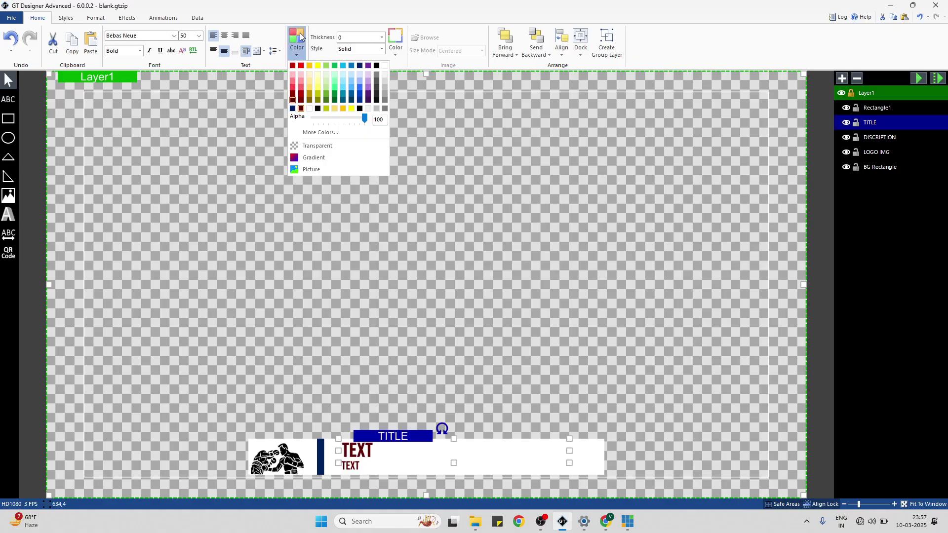
left_click(360, 65)
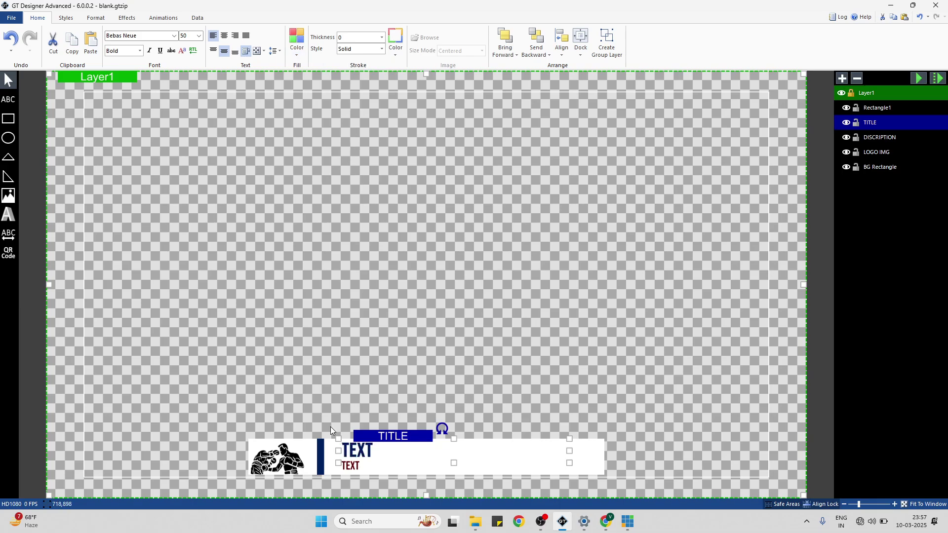
left_click(354, 467)
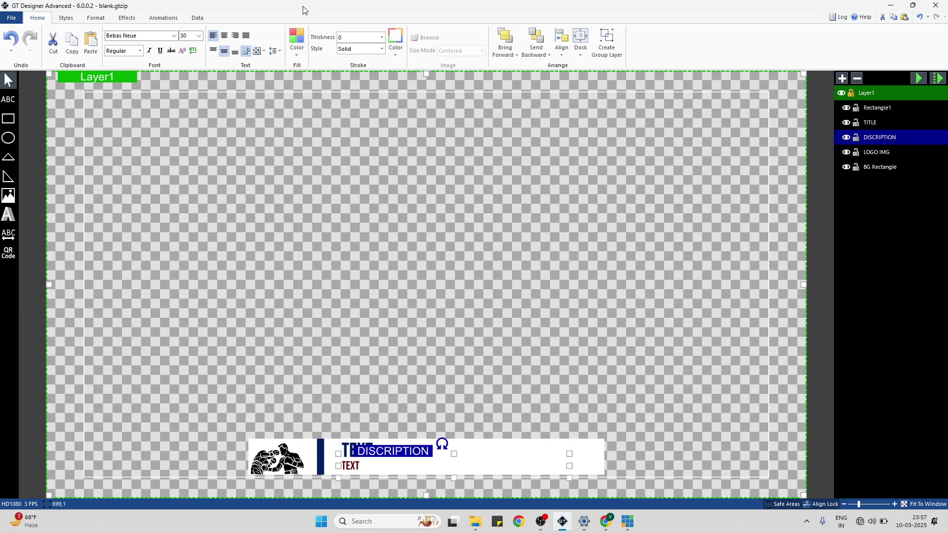
left_click(298, 37)
left_click(360, 65)
left_click(415, 222)
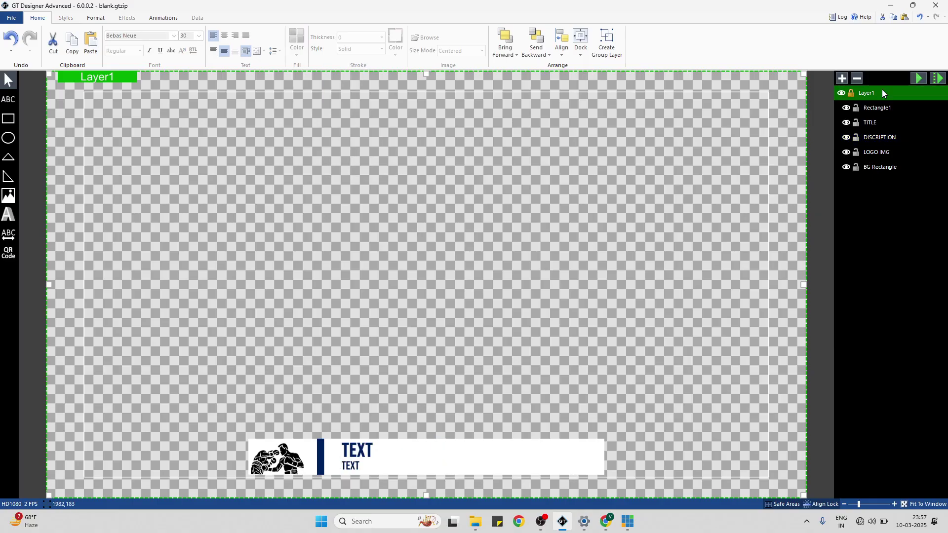
left_click(922, 78)
- Give TITLE a Reveal TransitionIn animation with delay 0.5, duration 0.5 and the CubicEasingInOut style
left_click(341, 452)
left_click(346, 452)
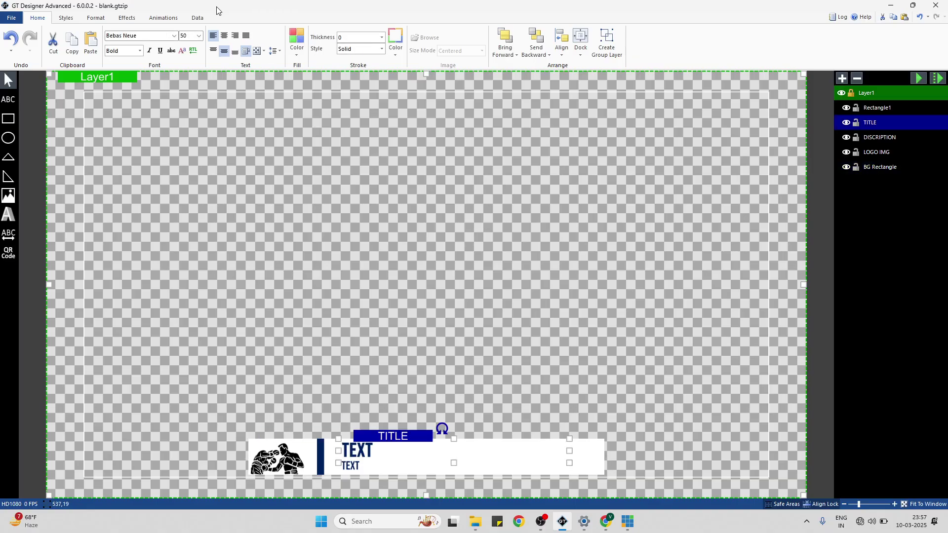
left_click(152, 19)
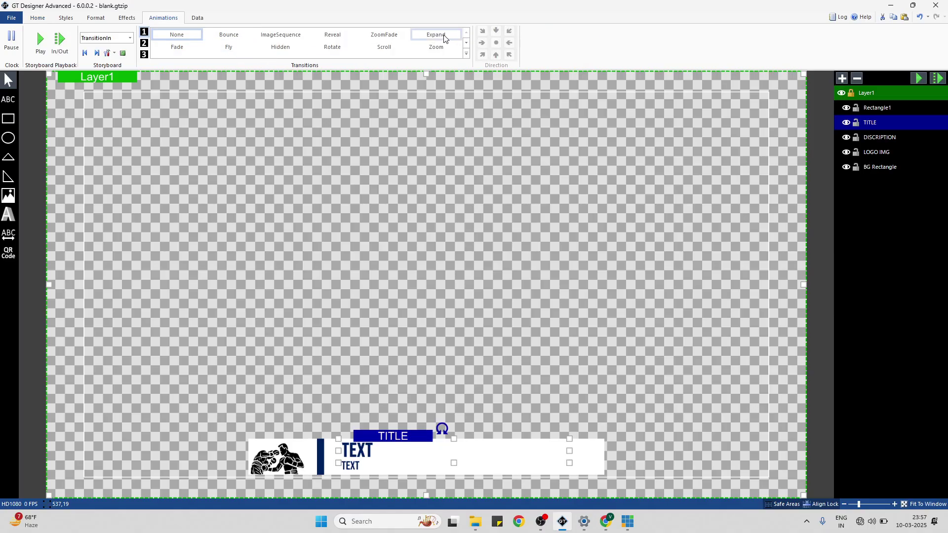
left_click(342, 38)
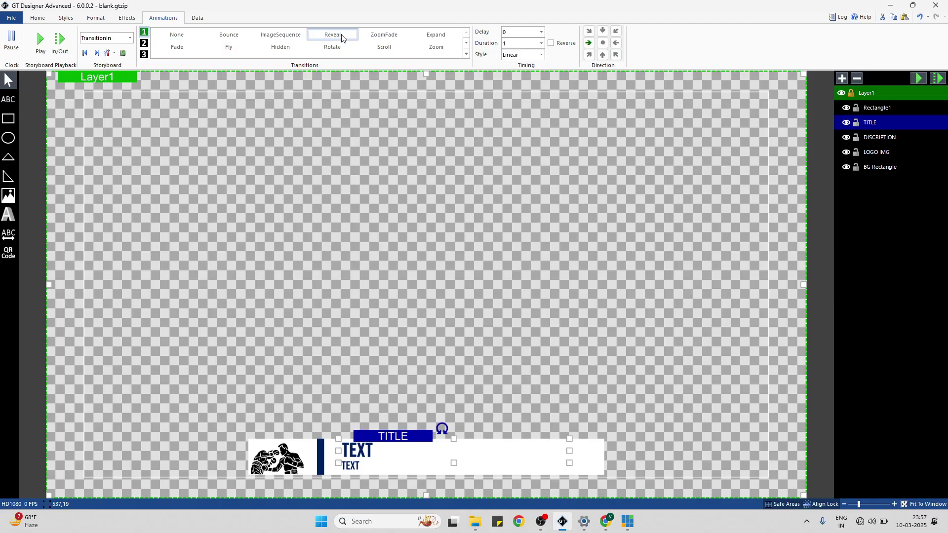
left_click(541, 32)
left_click(529, 52)
left_click(541, 44)
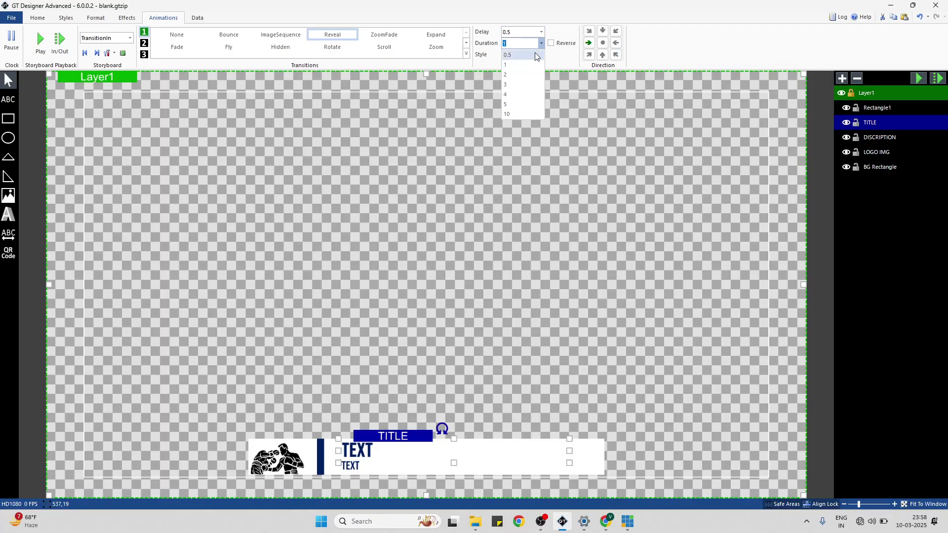
left_click(535, 52)
left_click(541, 54)
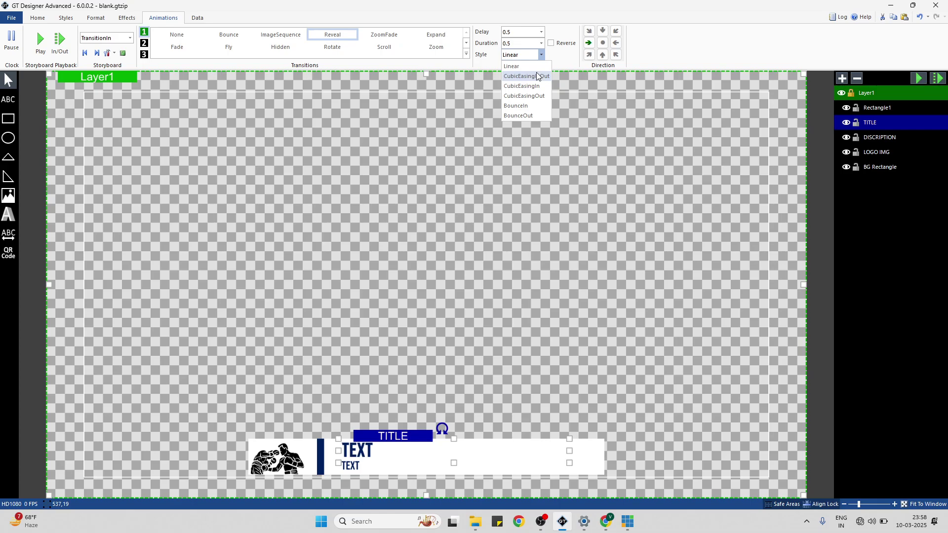
left_click(537, 76)
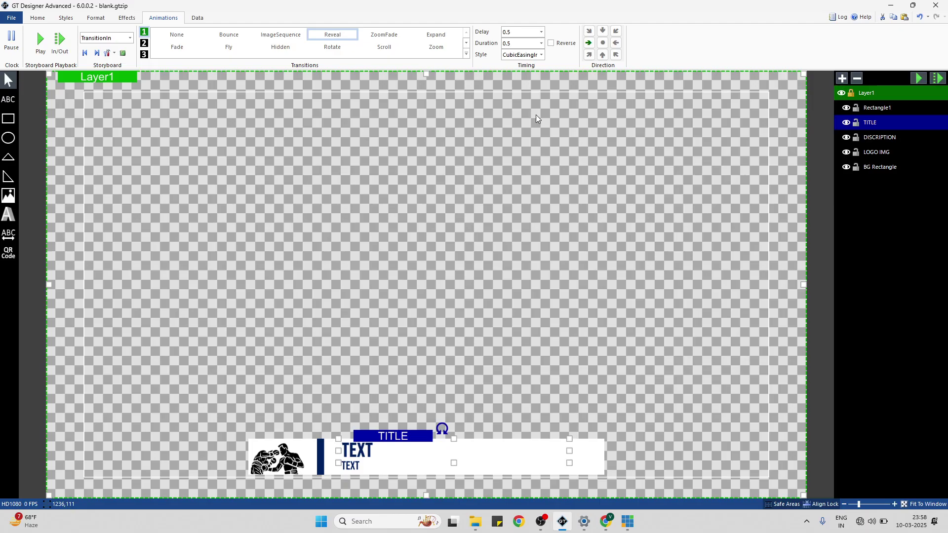
left_click(477, 139)
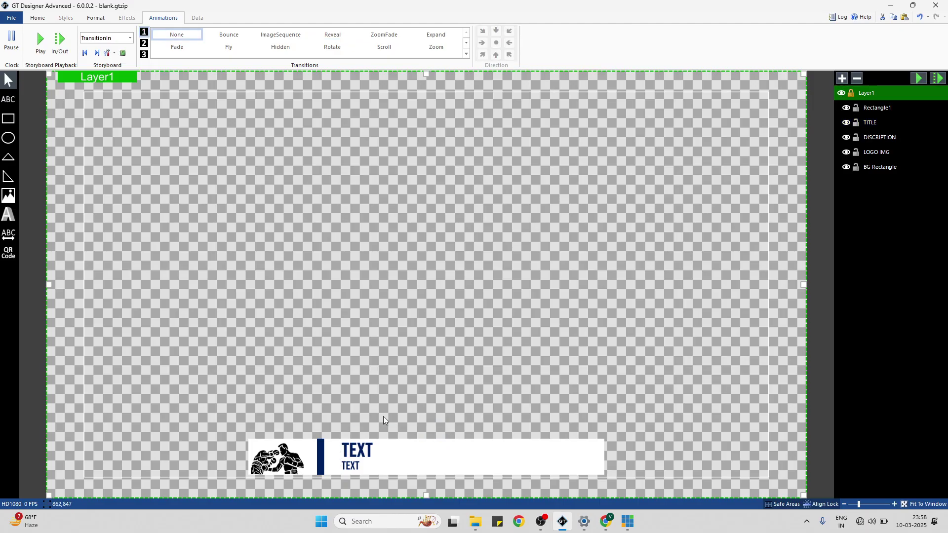
- Give the DISCRIPTION text a Reveal TransitionIn animation and set its delay, duration and easing style
left_click(357, 470)
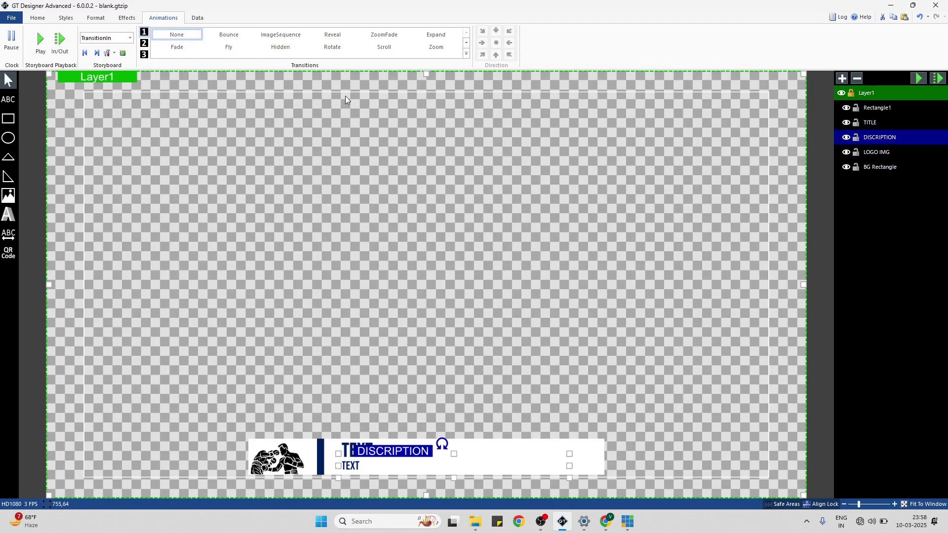
left_click(331, 34)
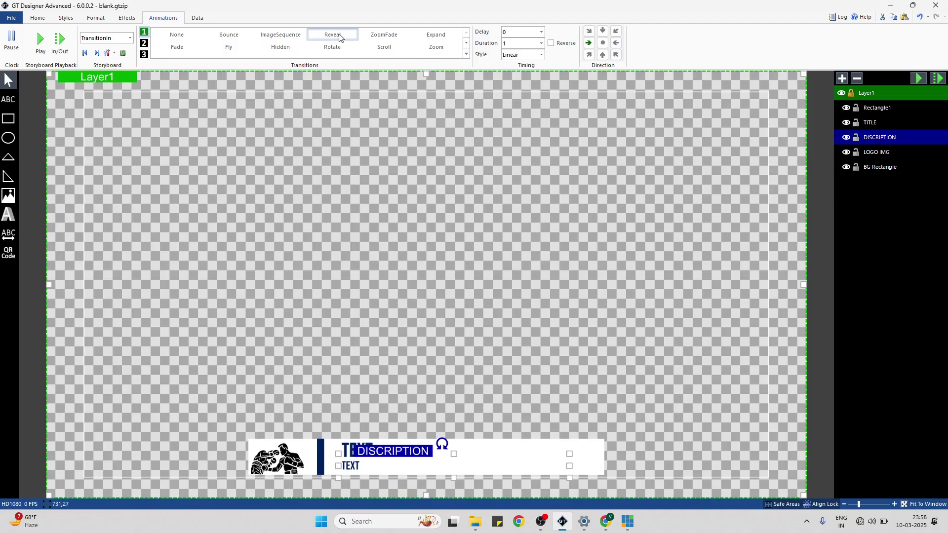
left_click(542, 32)
left_click(531, 53)
left_click(541, 43)
left_click(534, 55)
left_click(541, 55)
left_click(533, 78)
left_click(566, 362)
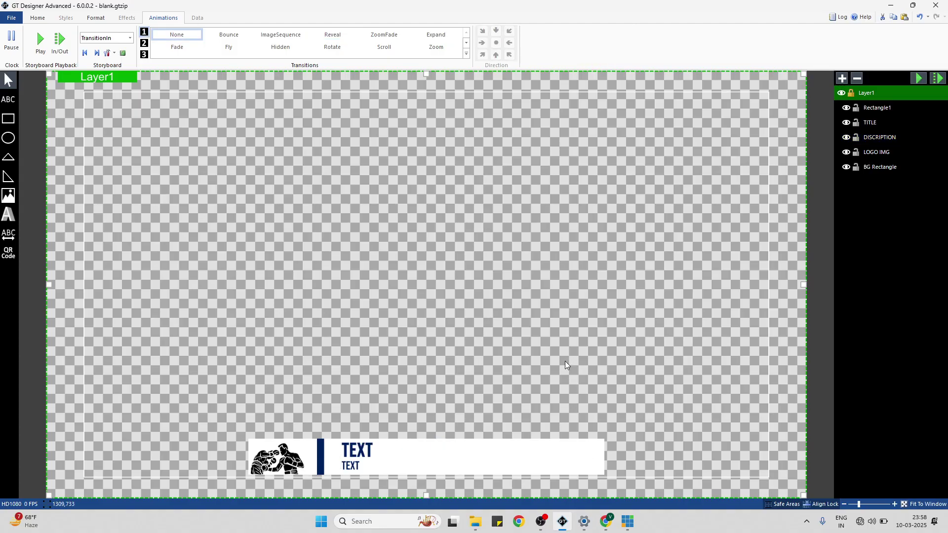
- Review BG Rectangle's TransitionIn animation settings and preview the title's transition playback
left_click(585, 463)
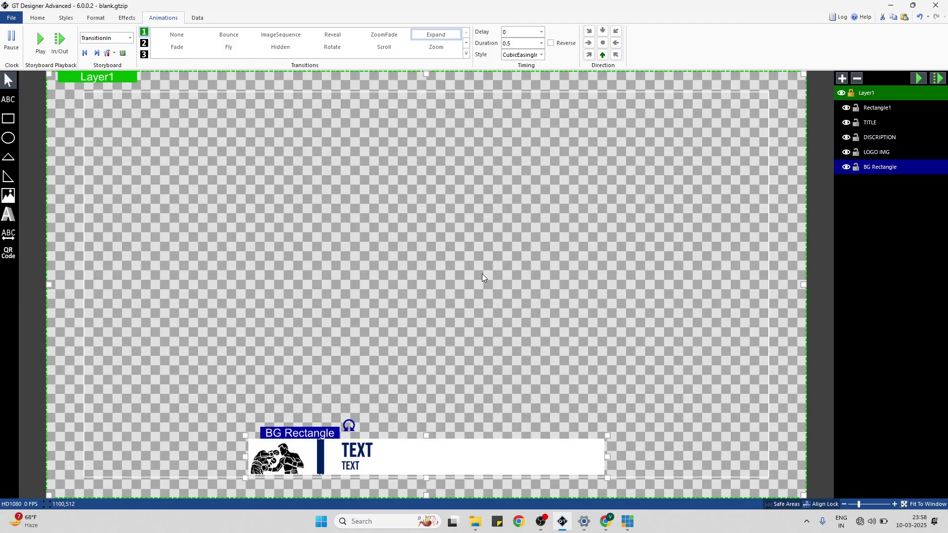
left_click(499, 322)
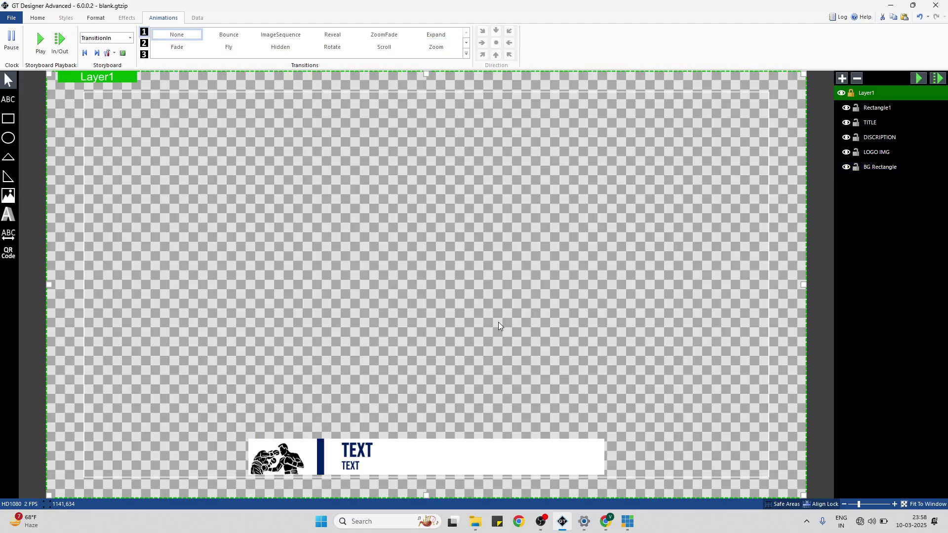
left_click(919, 78)
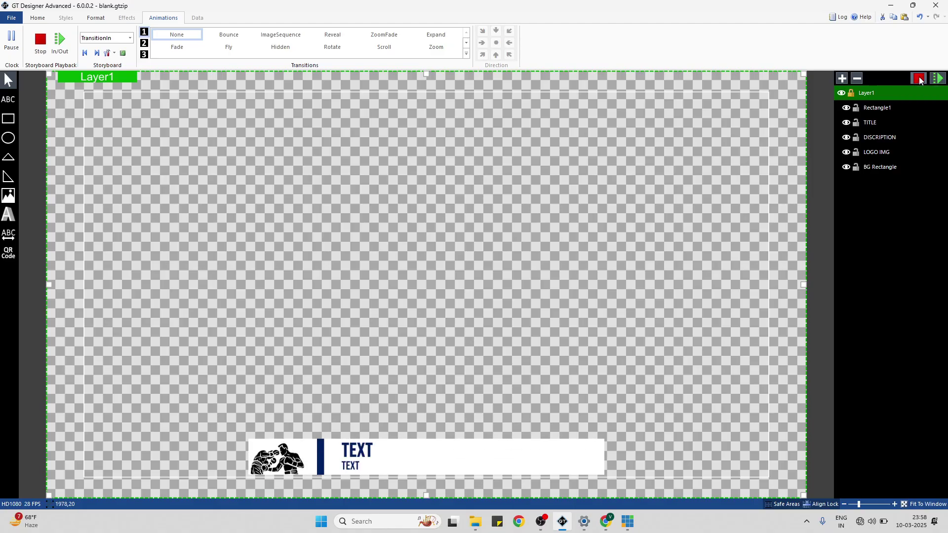
left_click(920, 77)
left_click(920, 78)
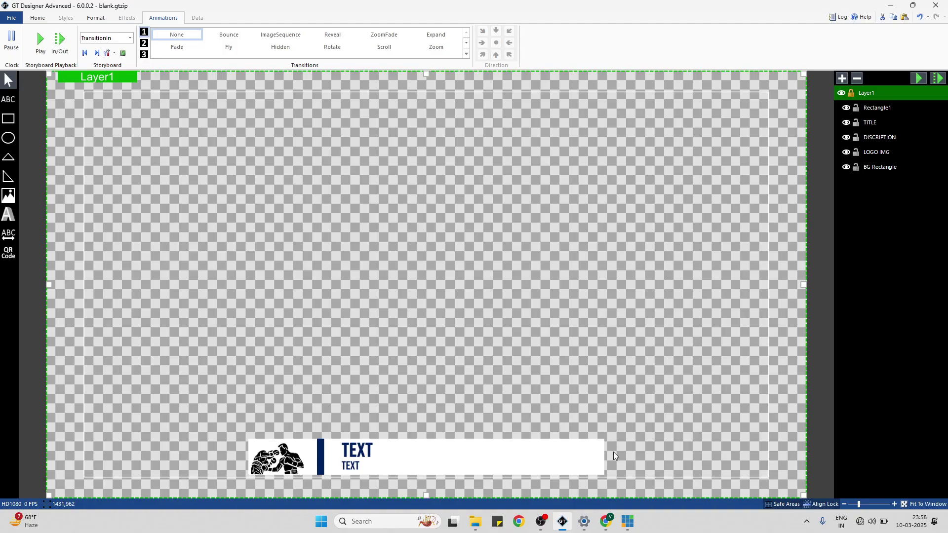
- Give BG Rectangle a dark navy blue outline with a stroke thickness of 2
left_click(595, 467)
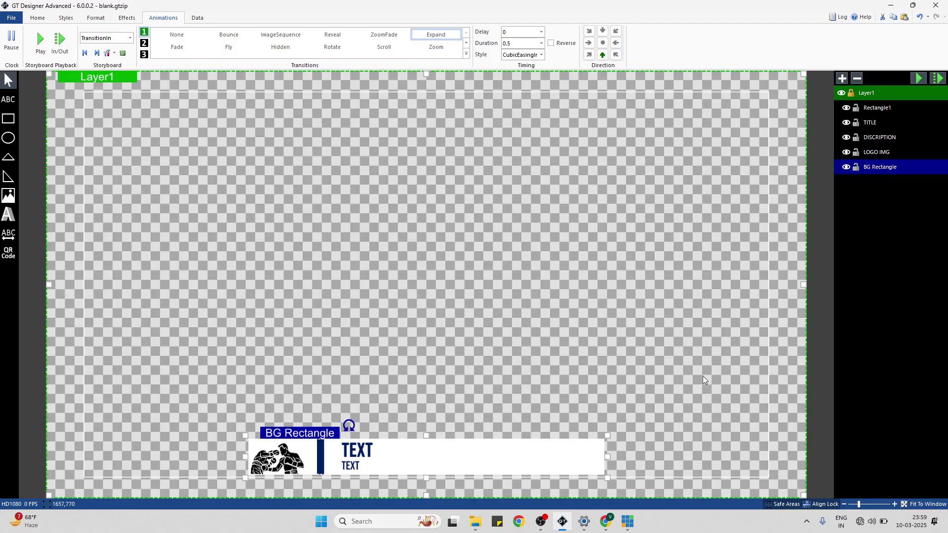
left_click(39, 19)
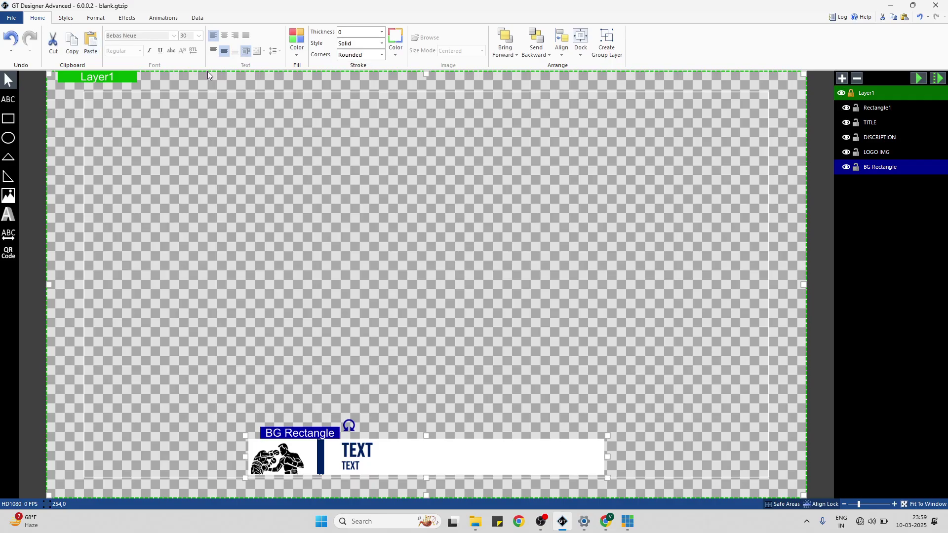
left_click(397, 47)
left_click(397, 47)
left_click(398, 47)
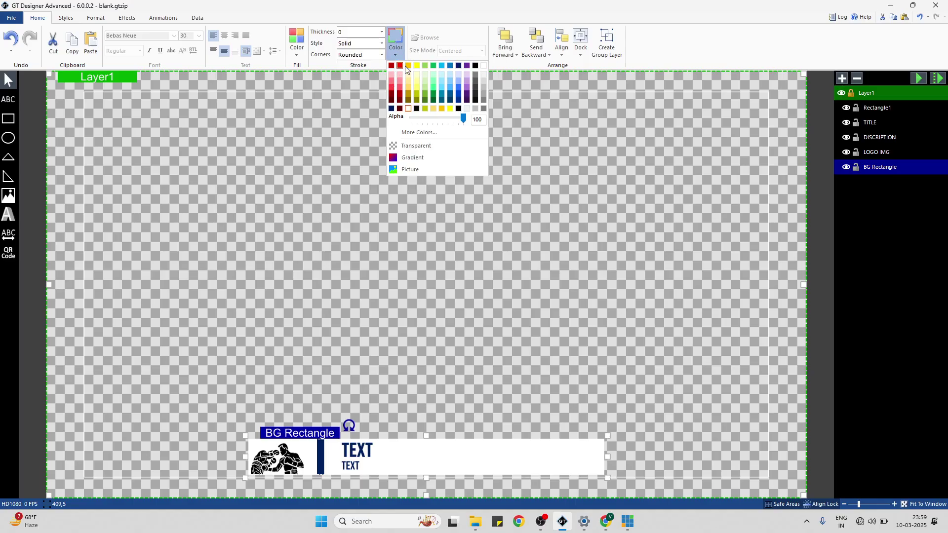
left_click(457, 66)
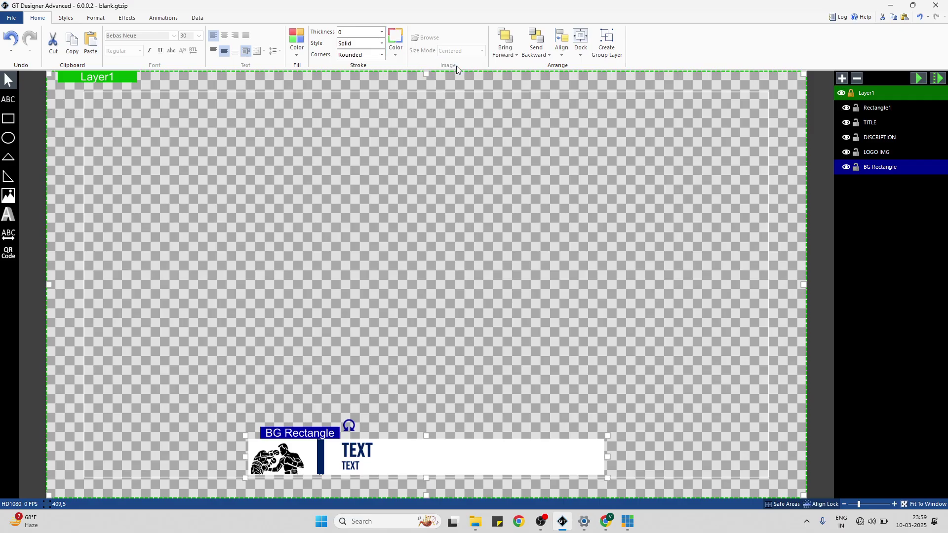
left_click(362, 31)
type("02")
left_click(377, 114)
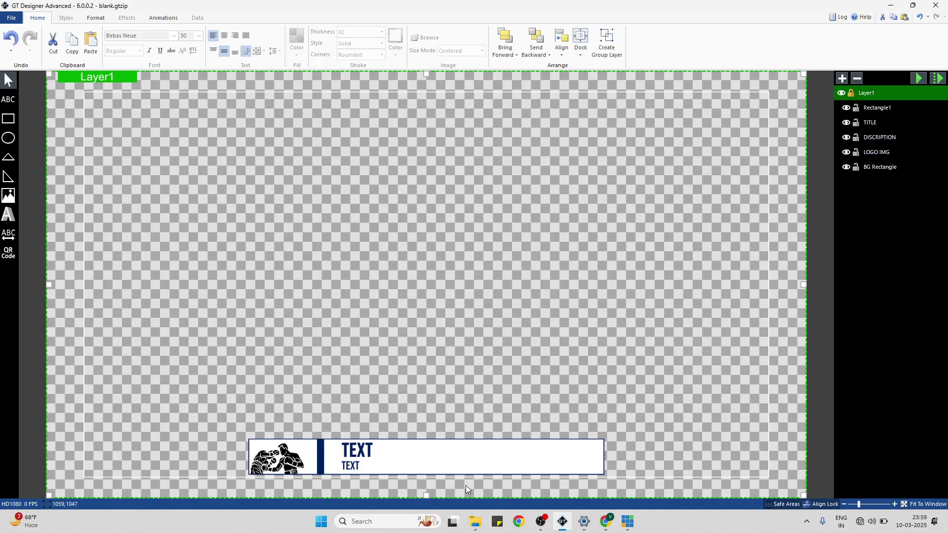
- Try the Dash stroke style on BG Rectangle's outline and switch it back to Solid
left_click(581, 462)
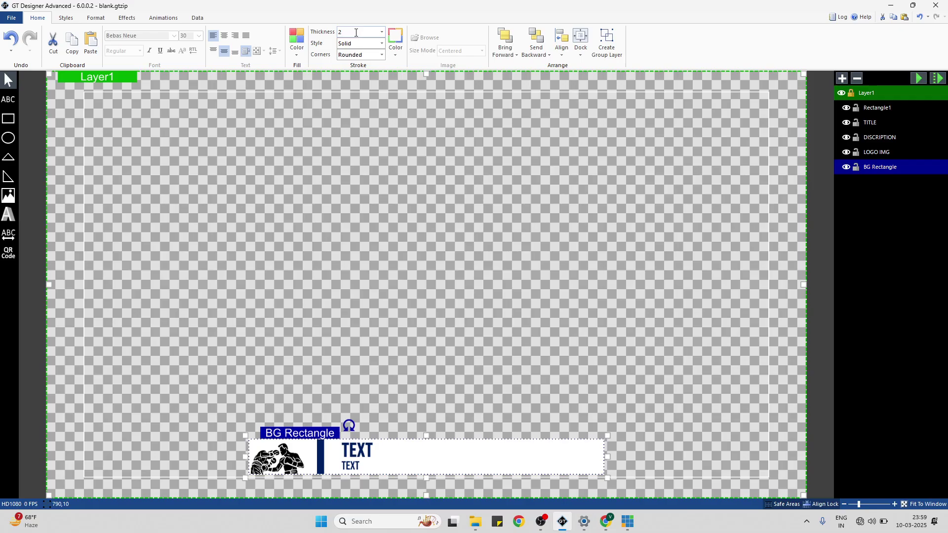
left_click(382, 44)
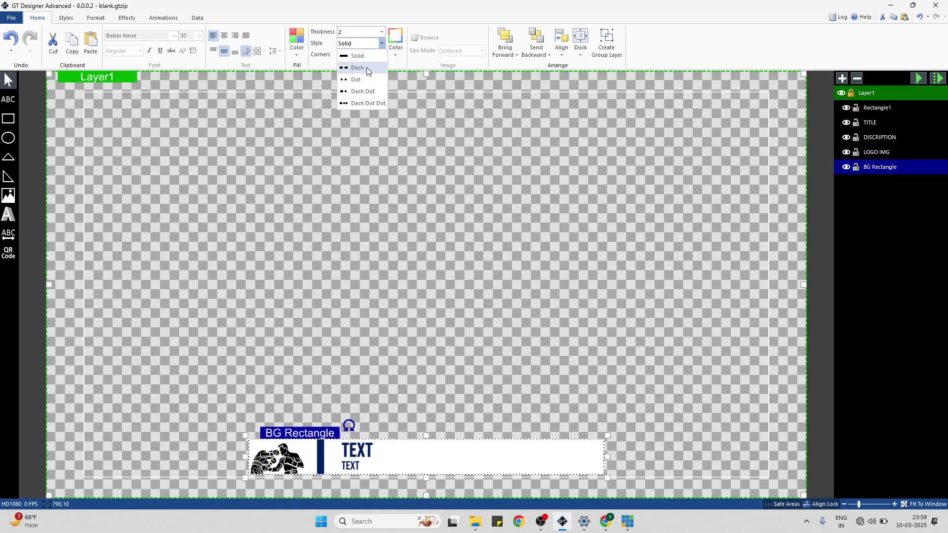
left_click(367, 68)
left_click(429, 281)
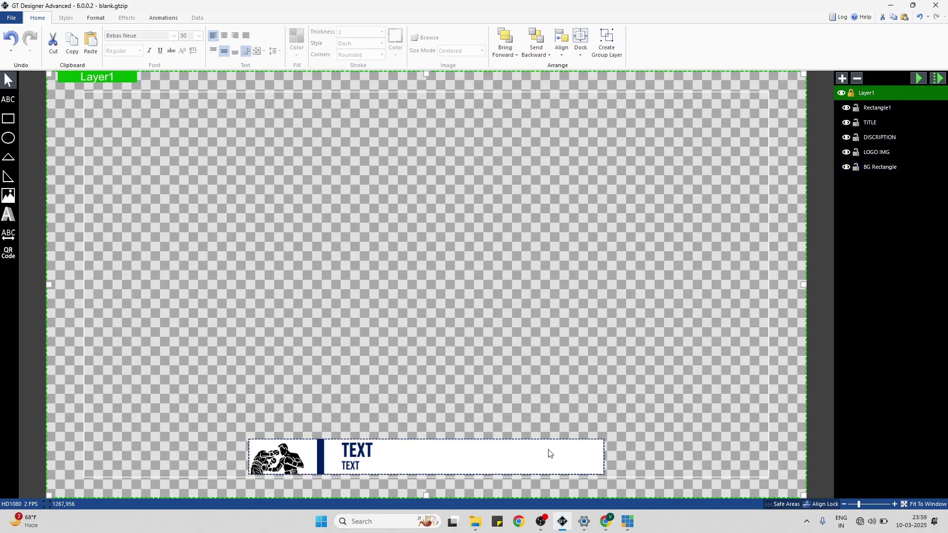
left_click(591, 451)
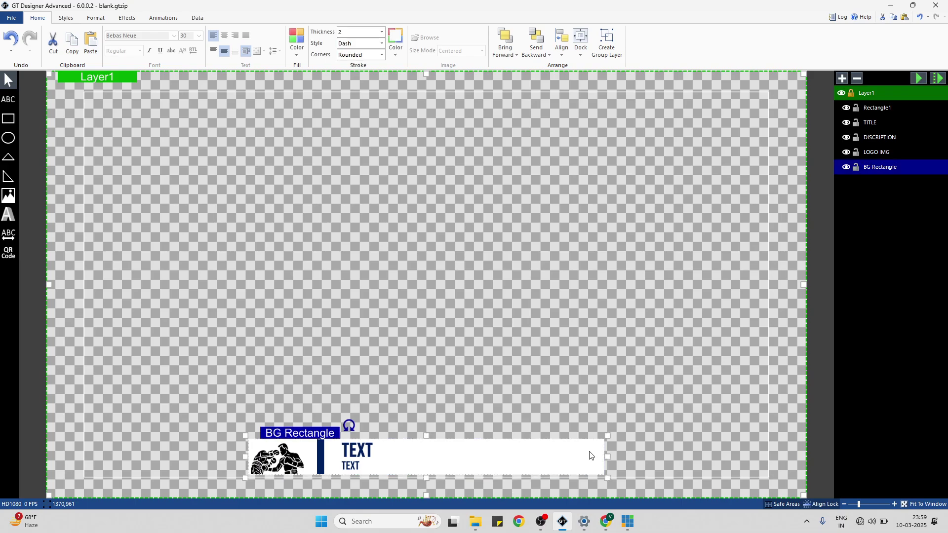
left_click(380, 43)
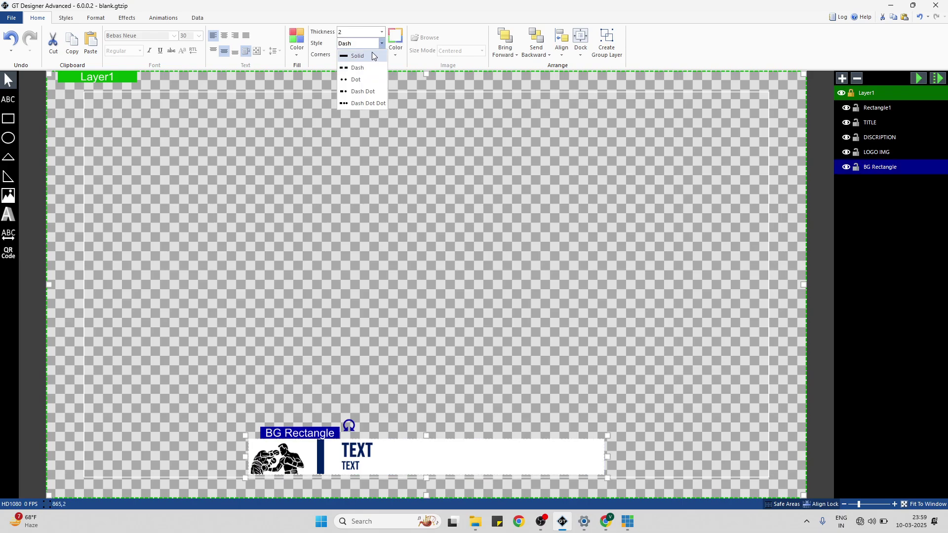
left_click(367, 65)
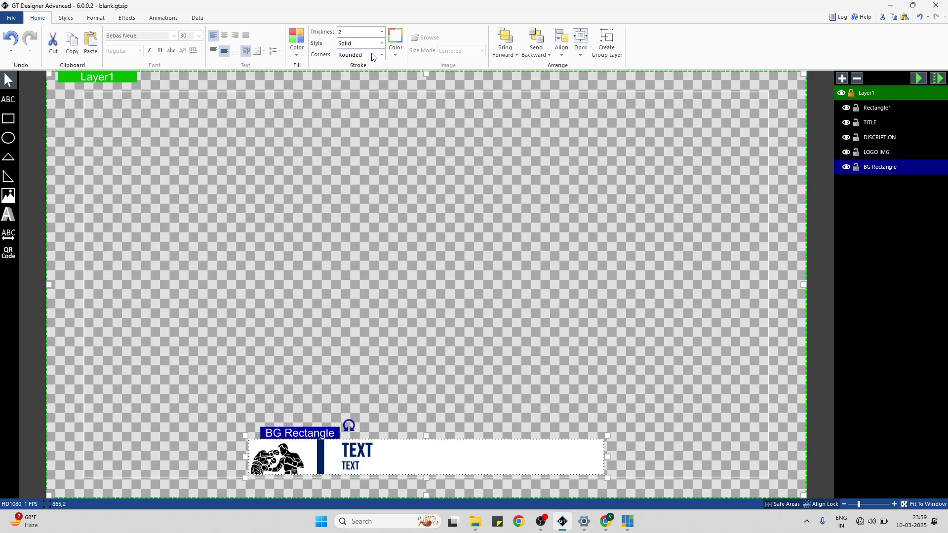
- Narrow the navy divider, Rectangle1, to a thin vertical line between the logo and the text
left_click(320, 455)
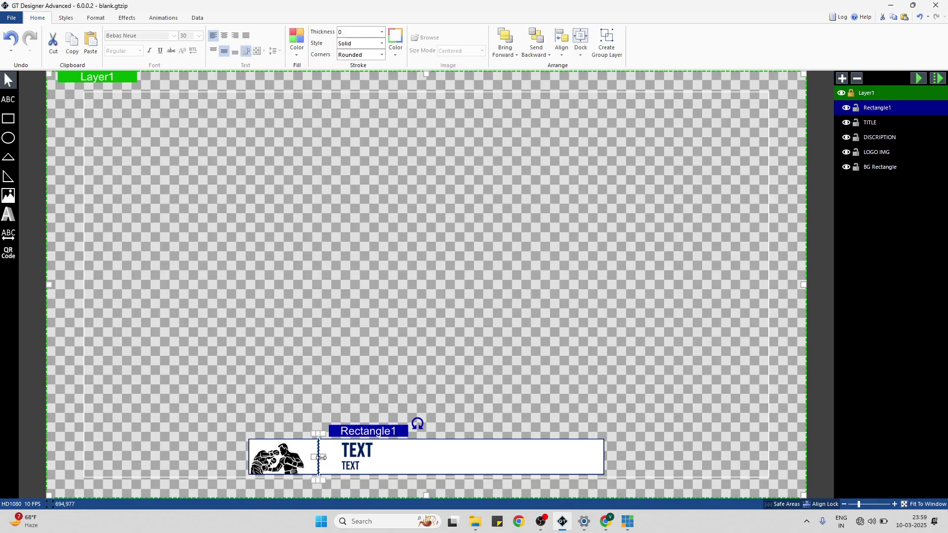
left_click(402, 328)
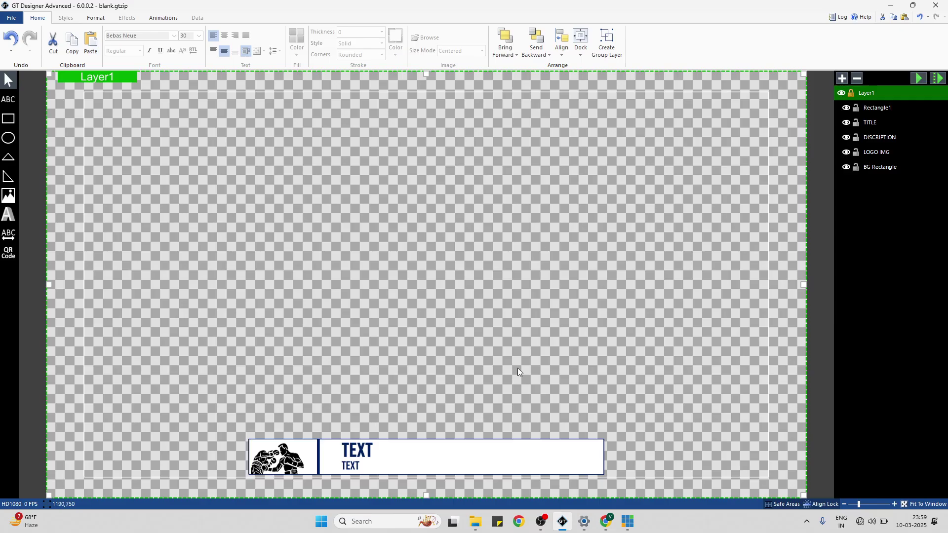
- Try blue gradient, slanted blue and red preset shape styles on BG Rectangle, and return to the white fill
left_click(585, 457)
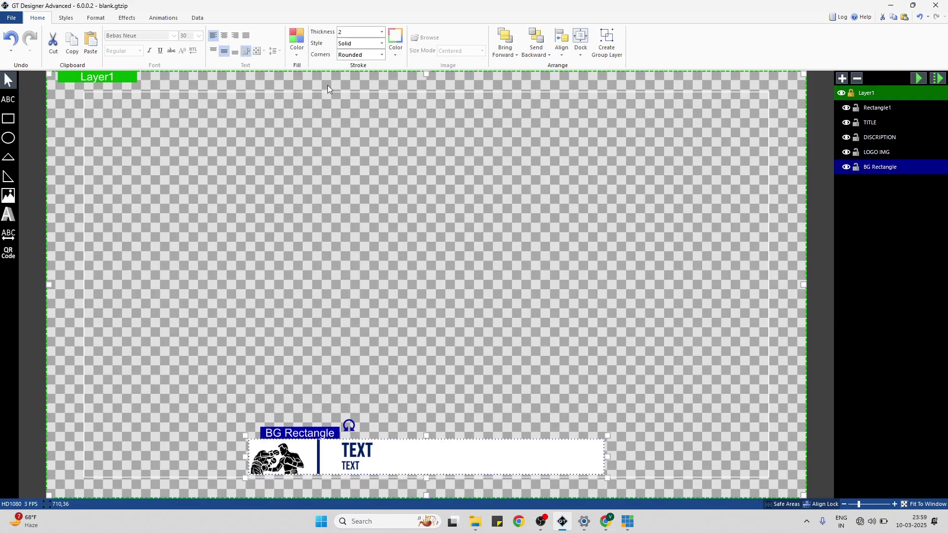
left_click(62, 20)
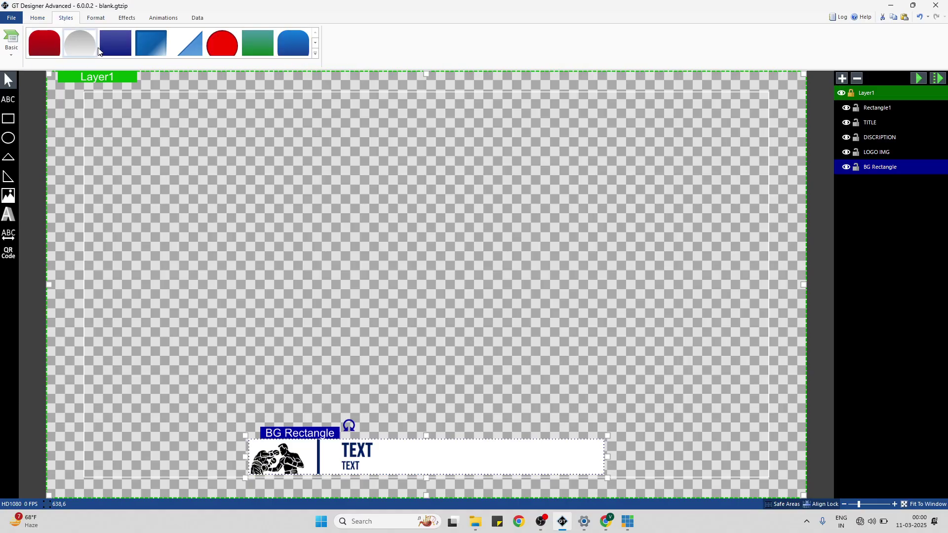
left_click(159, 40)
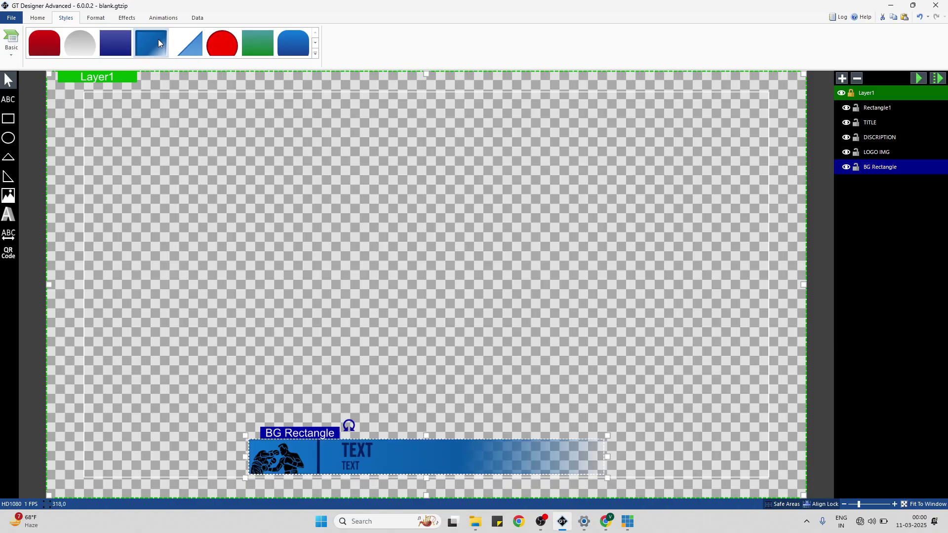
left_click(200, 46)
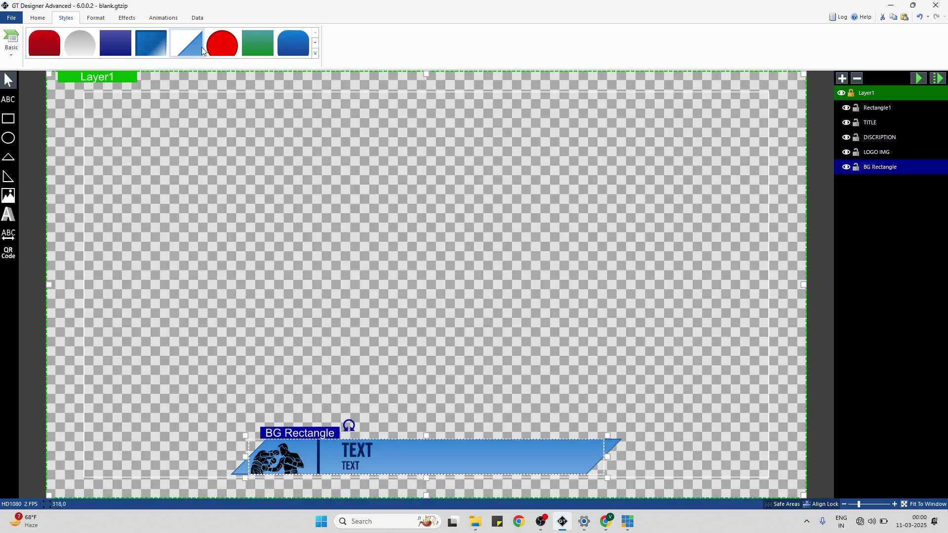
left_click(230, 45)
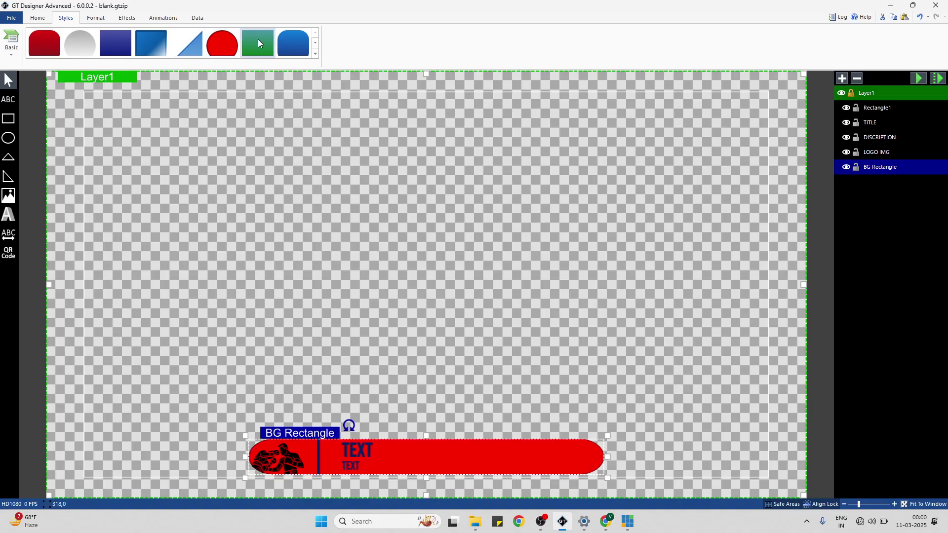
left_click(52, 41)
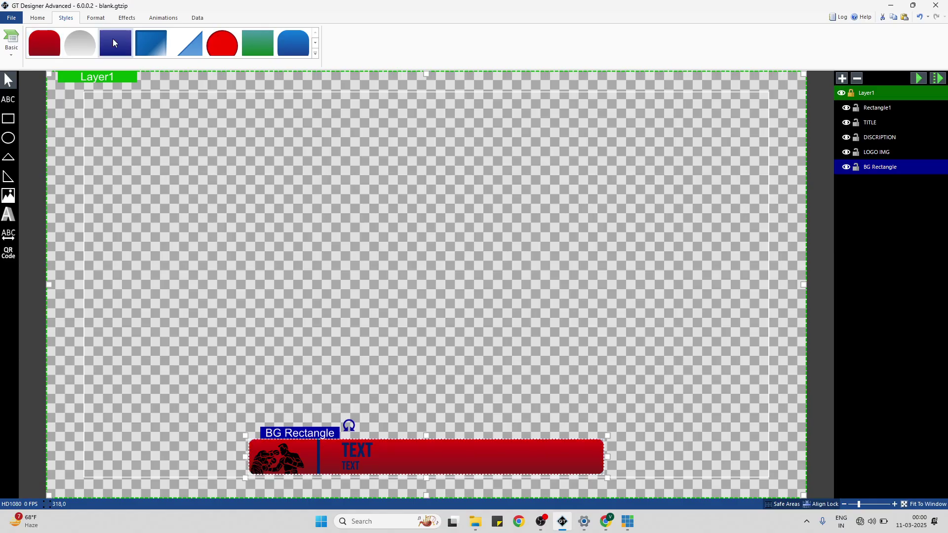
left_click(294, 45)
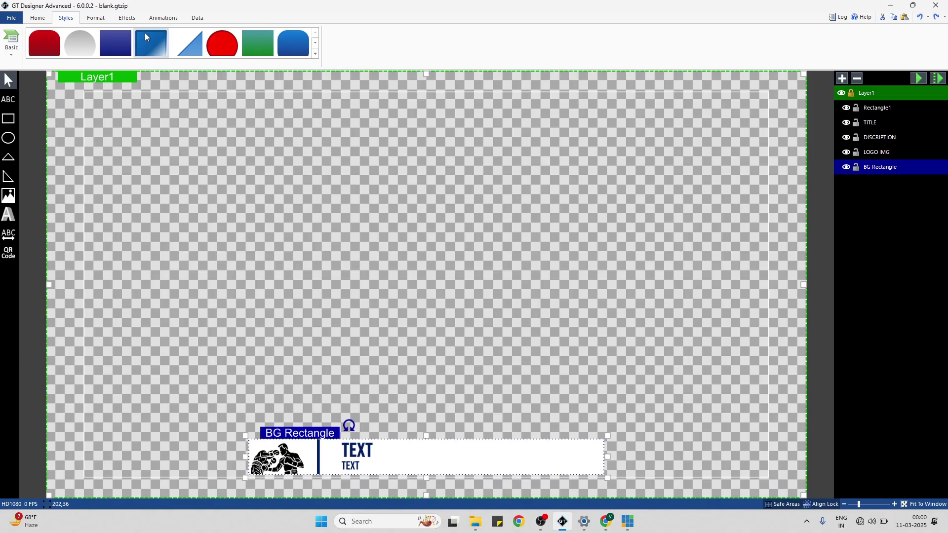
- Try a corner radius of X 239 and Y 2 on BG Rectangle, and reset the X radius to 0
left_click(104, 23)
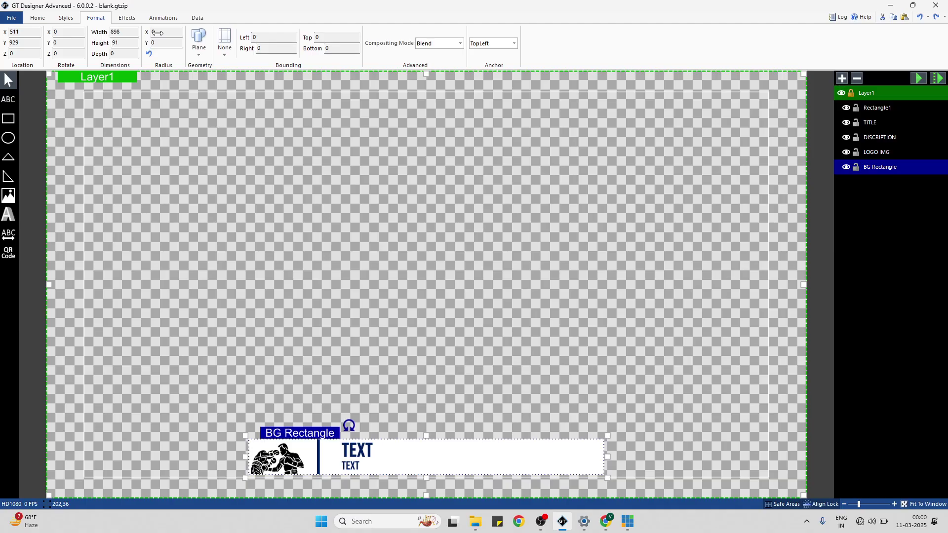
left_click_drag(157, 32, 385, 44)
left_click_drag(153, 41, 95, 38)
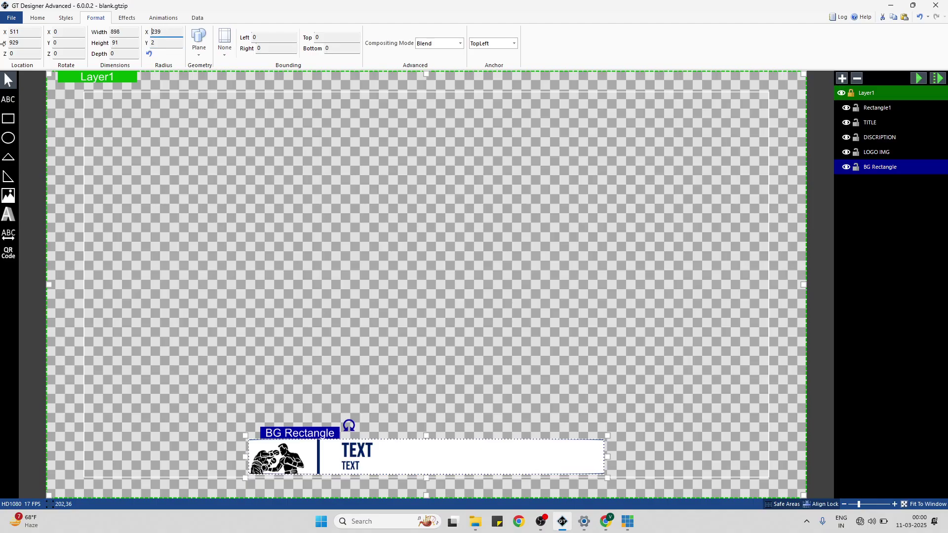
left_click(252, 261)
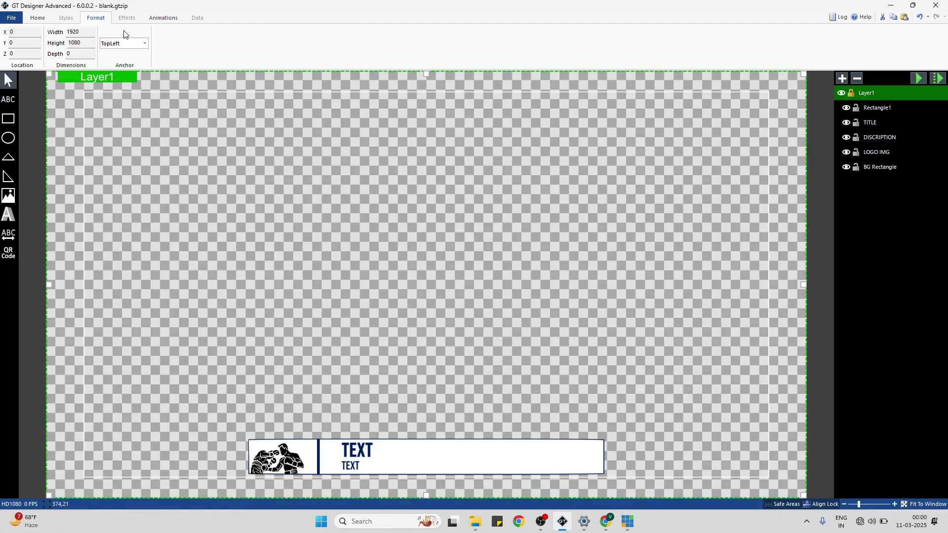
left_click(606, 460)
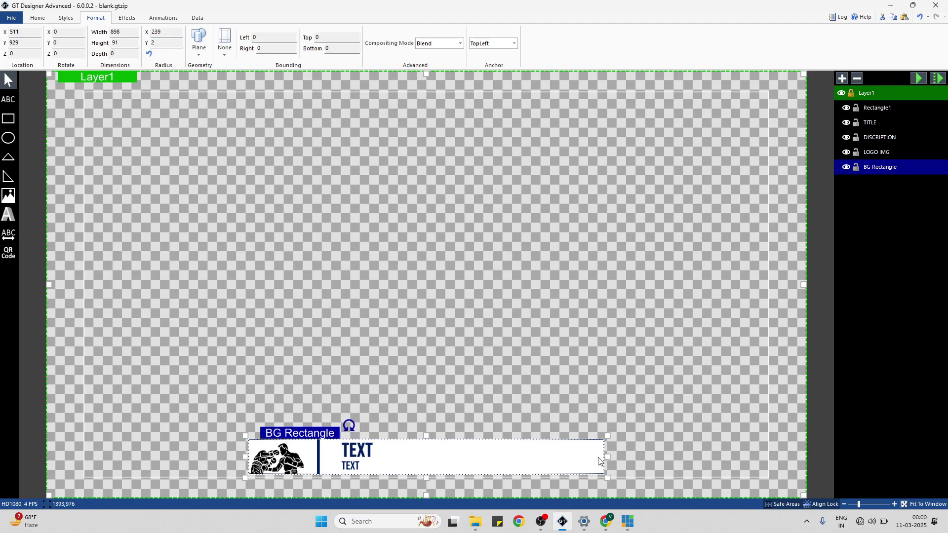
double_click(166, 35)
type("0")
- Add a Glow Small shadow effect to BG Rectangle
left_click(125, 18)
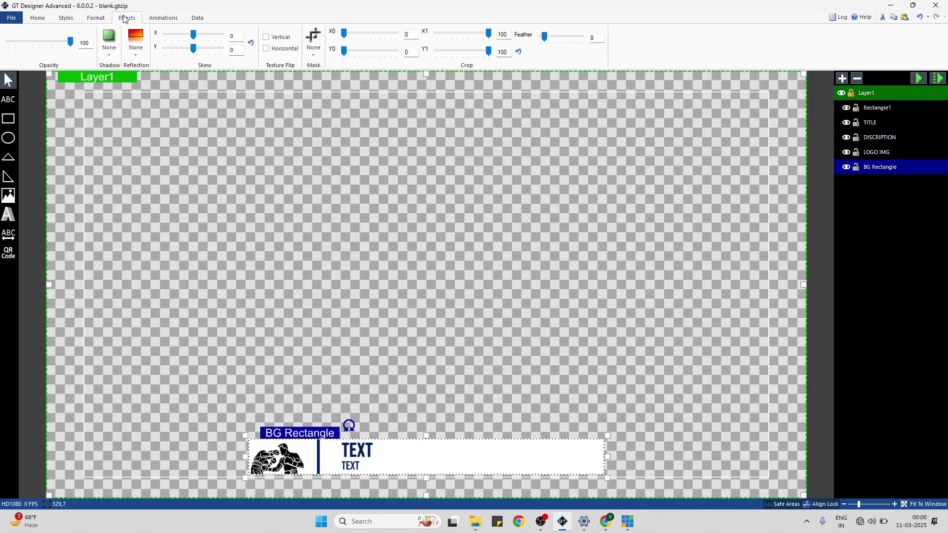
left_click(109, 43)
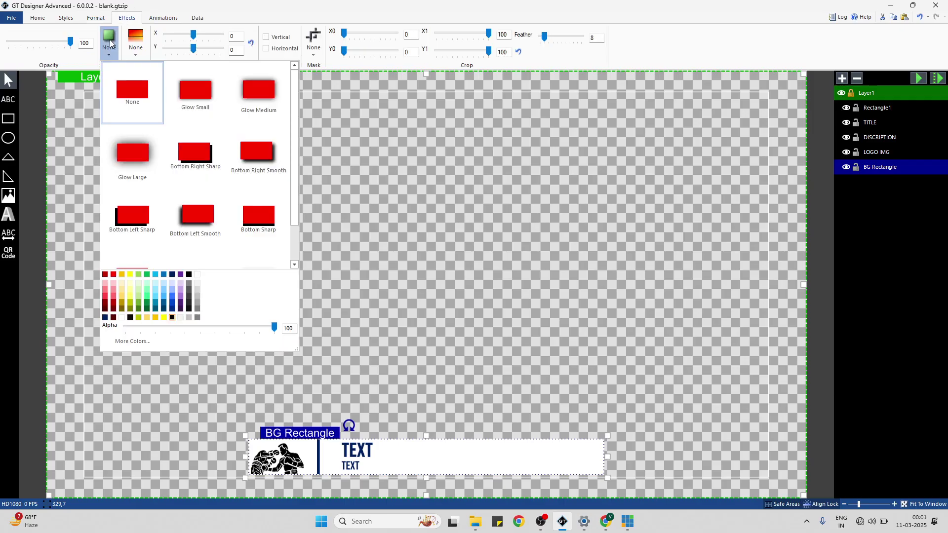
left_click(196, 95)
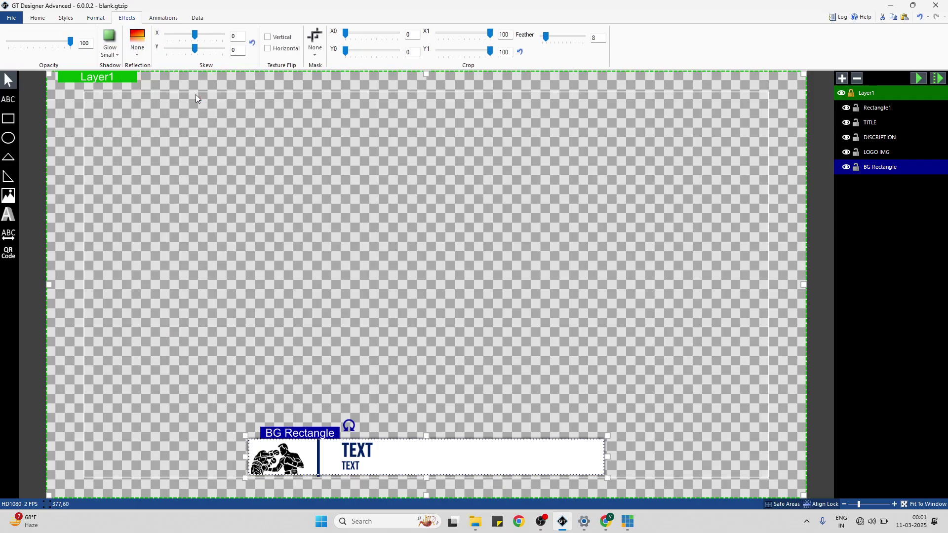
- Try the Full reflection on BG Rectangle and return the reflection to None
left_click(138, 43)
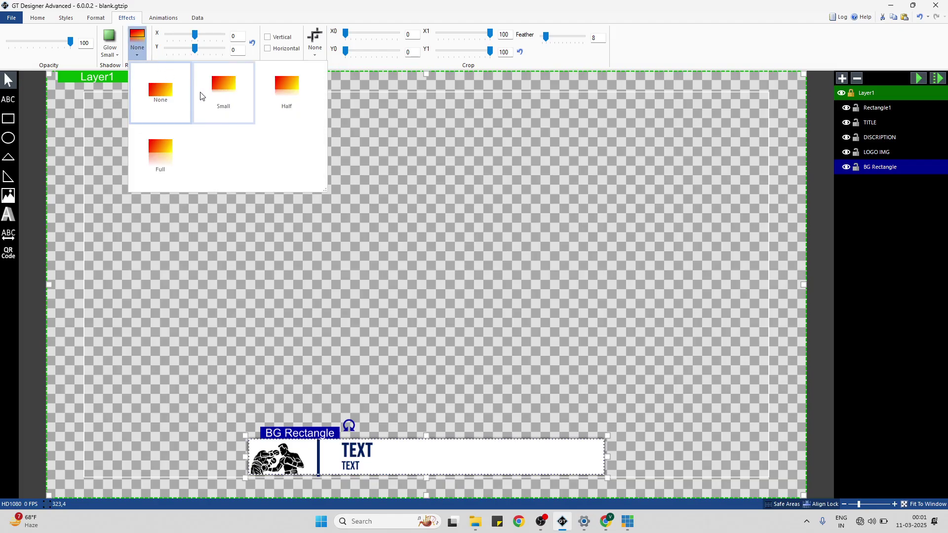
left_click(173, 155)
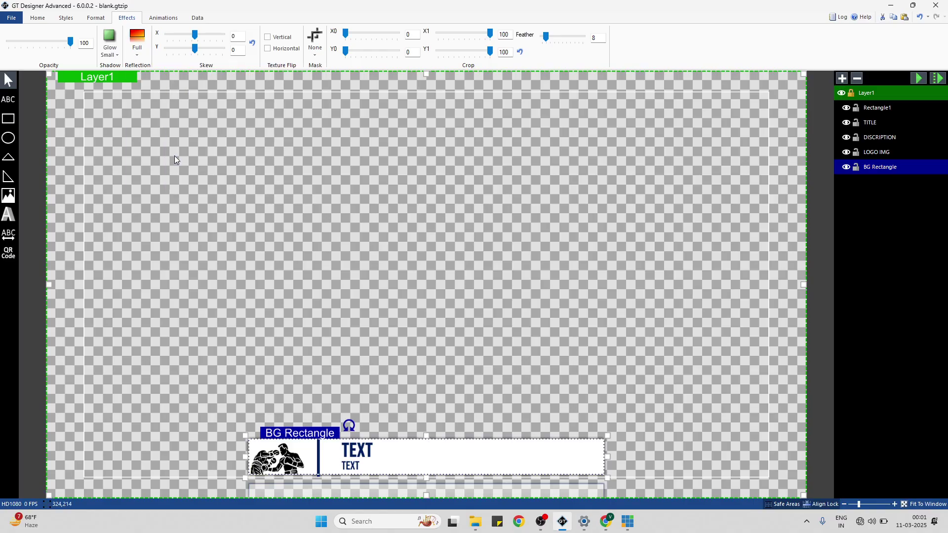
left_click(137, 41)
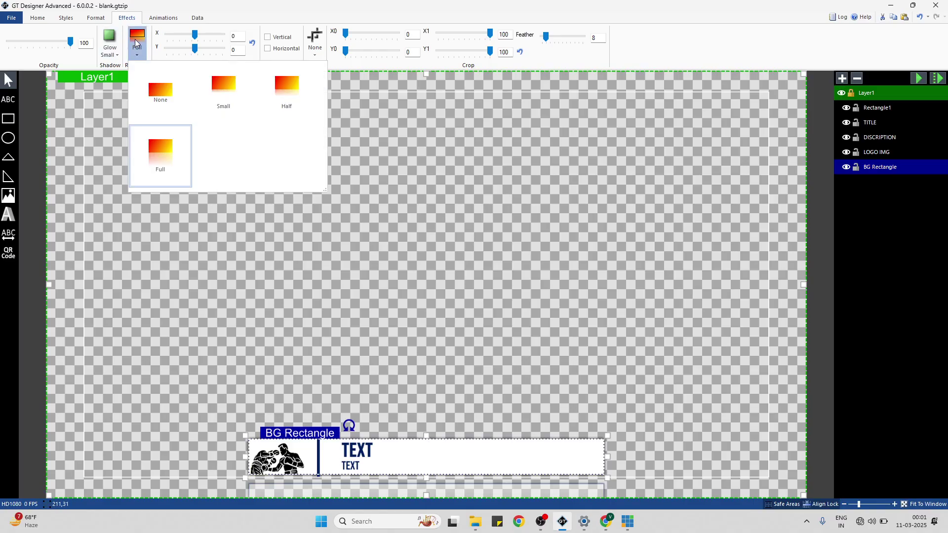
left_click(177, 83)
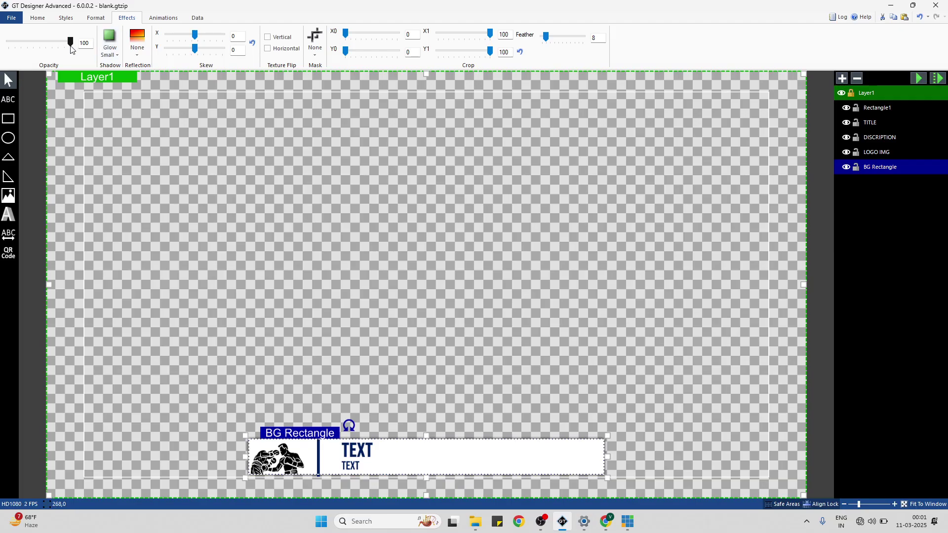
left_click_drag(71, 43, 96, 33)
left_click_drag(344, 33, 327, 51)
mouse_move(489, 33)
left_mouse_down()
mouse_move(453, 52)
mouse_move(490, 51)
left_mouse_up()
left_click(163, 18)
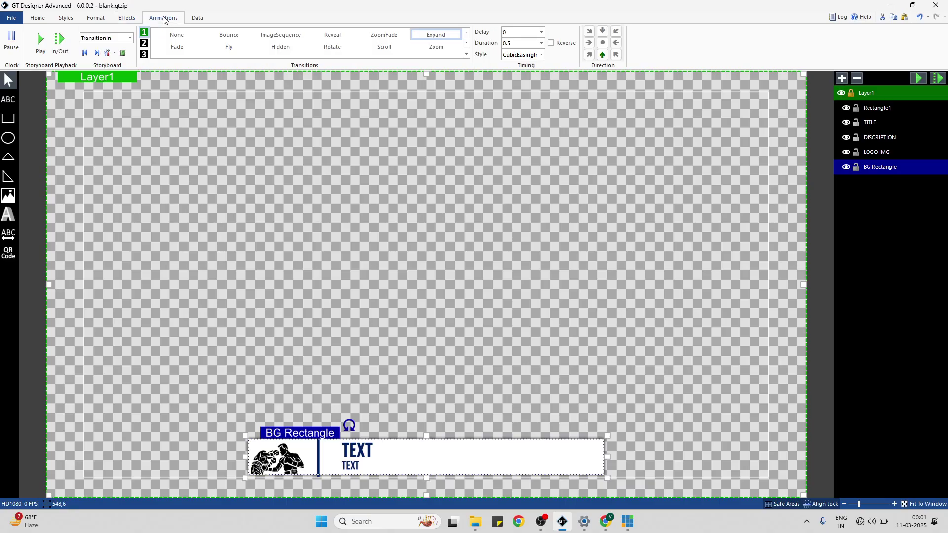
left_click(306, 198)
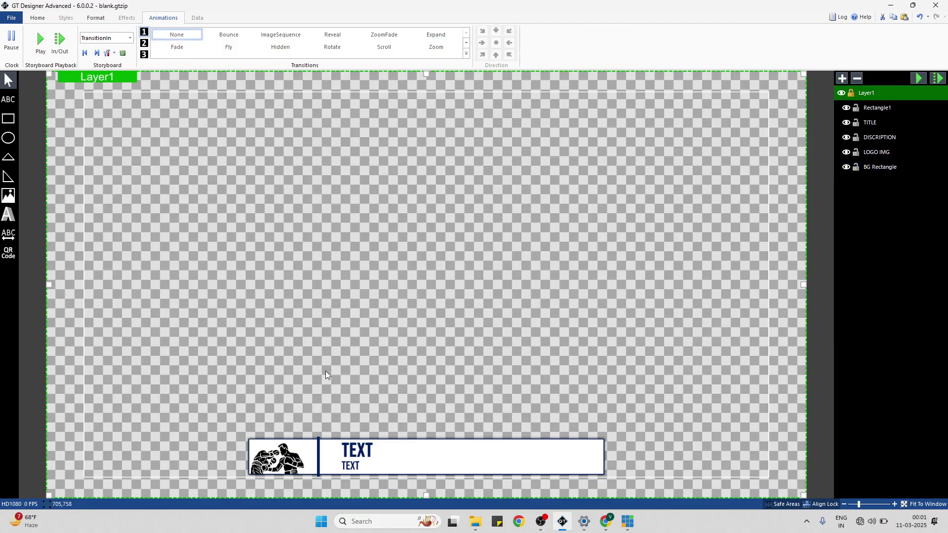
- Mask the navy divider, Rectangle1, with BG Rectangle
left_click(320, 466)
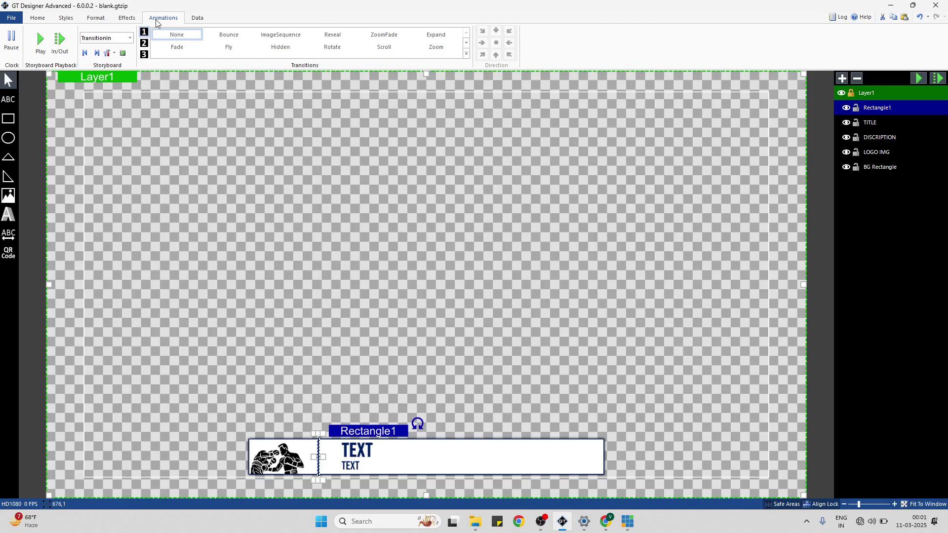
left_click(127, 18)
left_click(327, 46)
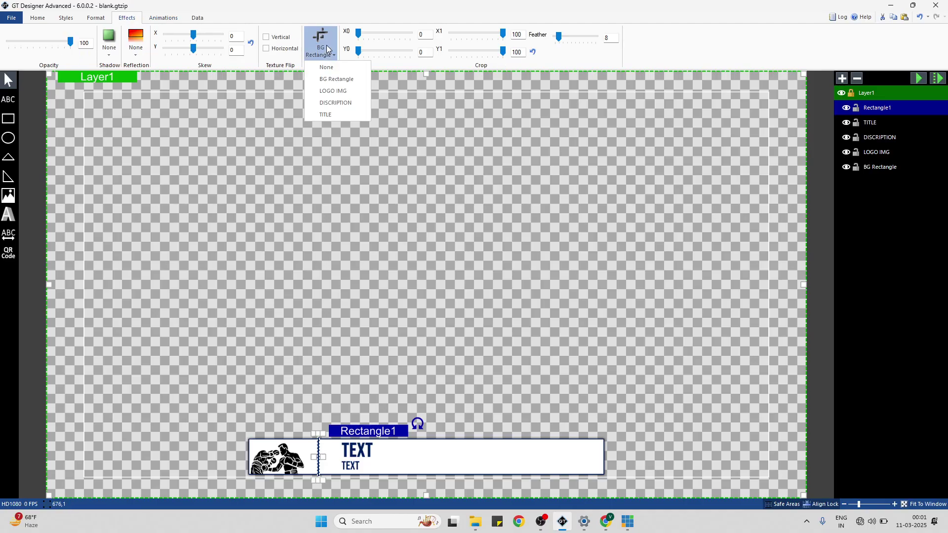
left_click(336, 79)
left_click(413, 262)
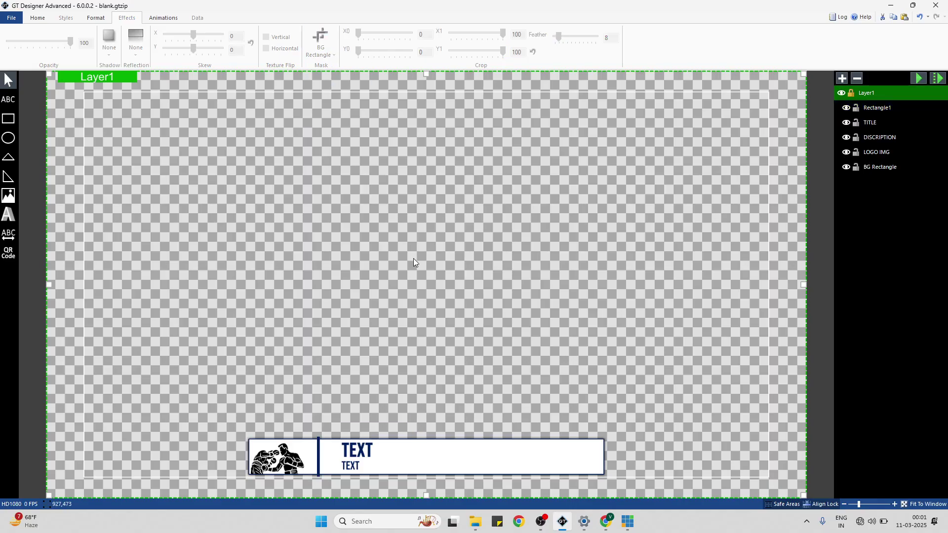
- Shorten the navy divider, Rectangle1, slightly so that it fits within the height of the white bar
left_click(596, 452)
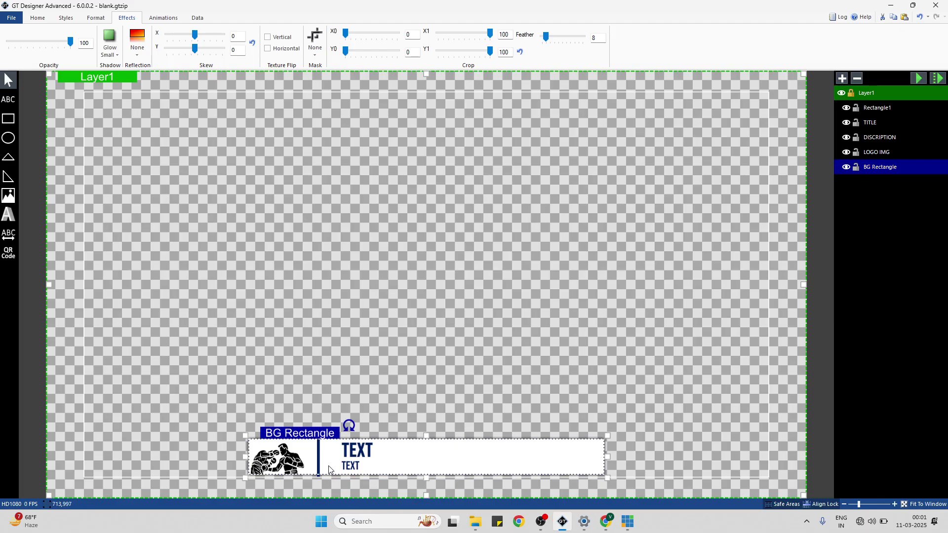
left_click(370, 393)
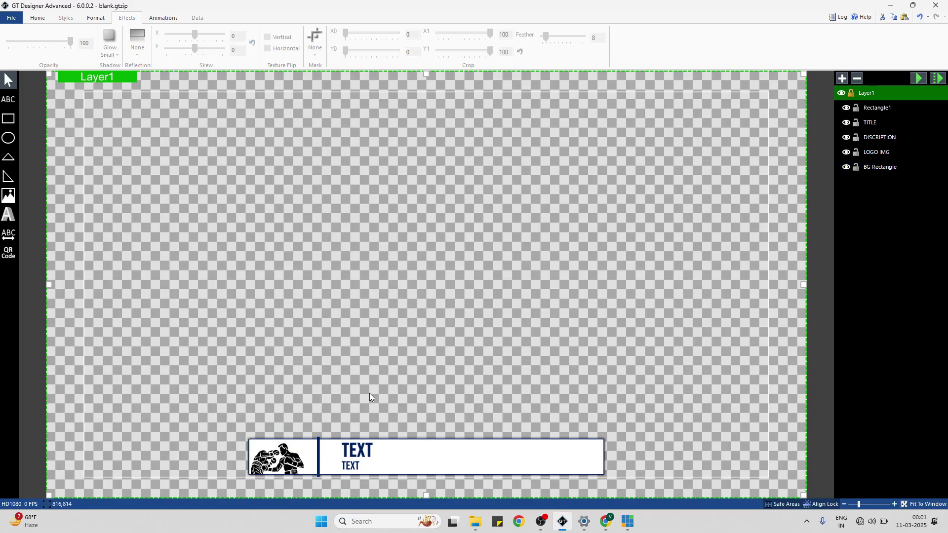
left_click(318, 449)
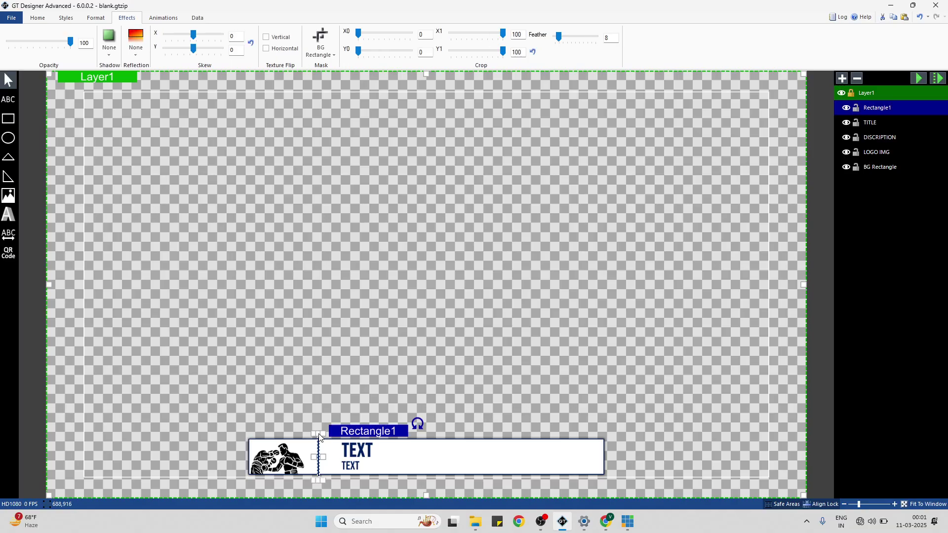
left_click_drag(318, 434, 318, 437)
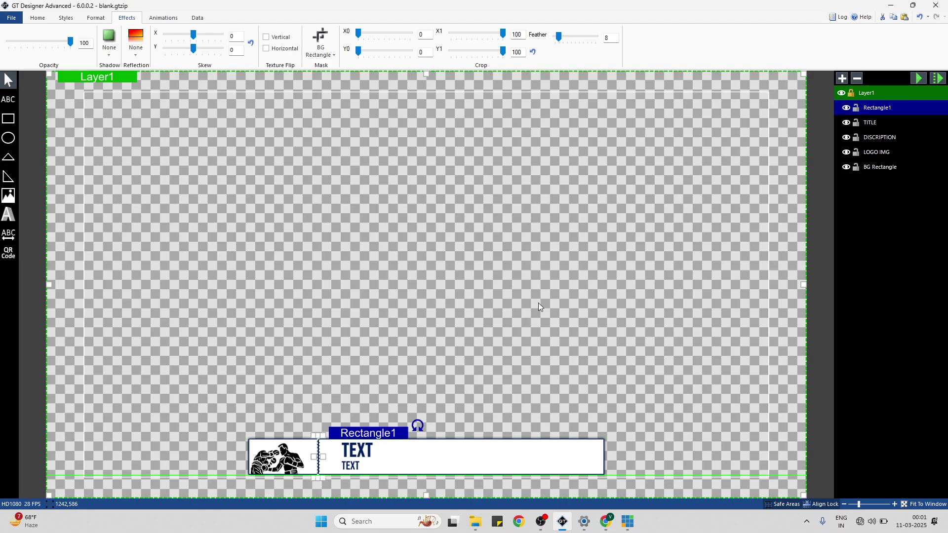
- Play the title's transition-in animation to check the bar, logo, divider and text reveals
left_click(824, 122)
left_click(919, 78)
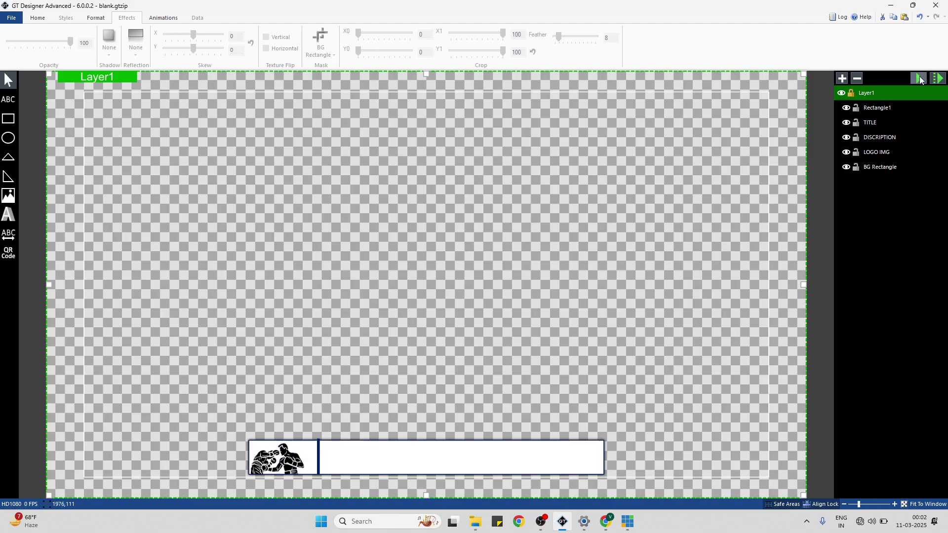
left_click(920, 79)
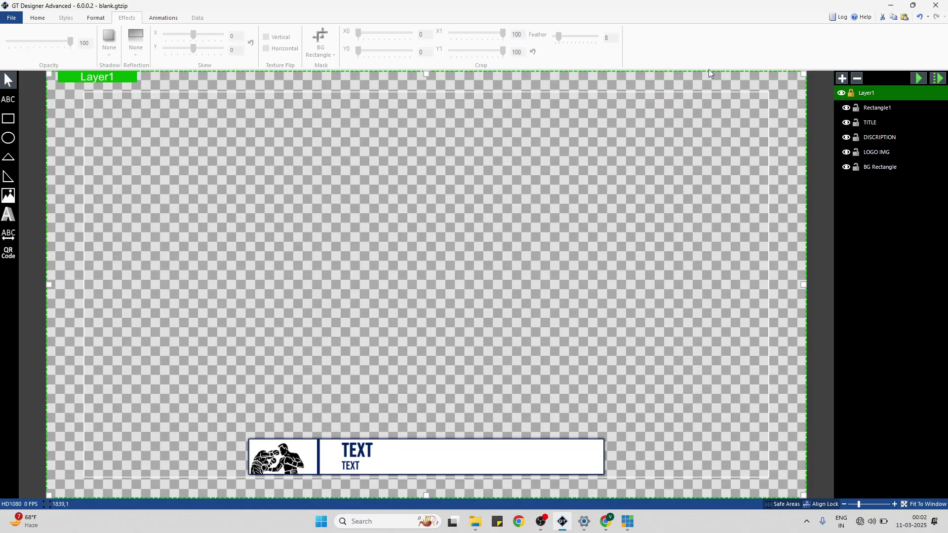
- Give Layer1 an upward Fly transition in the TransitionOut storyboard and play the in and out animation
left_click(174, 20)
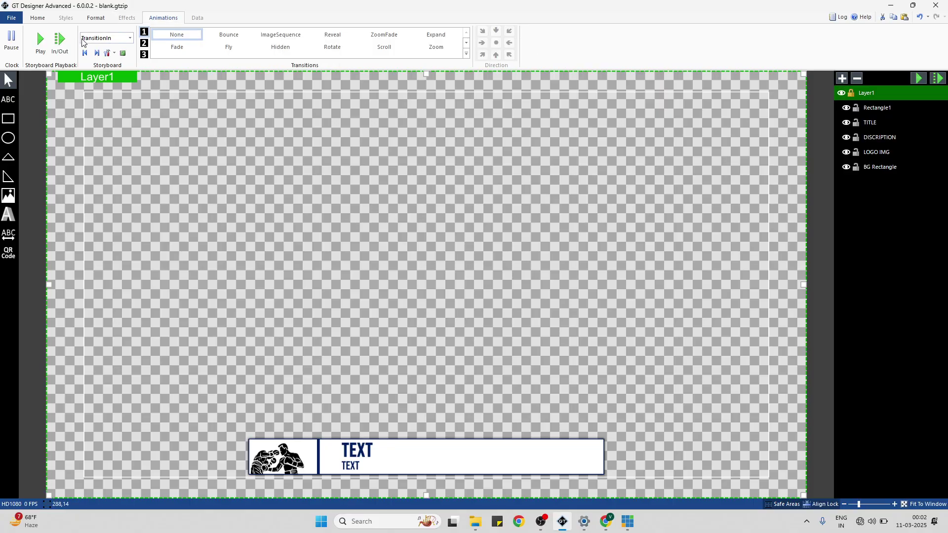
left_click(130, 39)
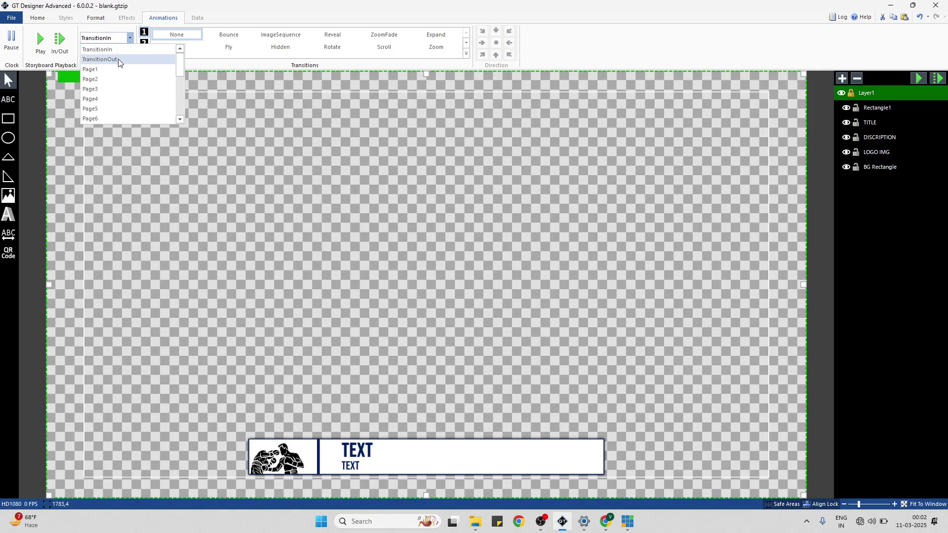
left_click(119, 59)
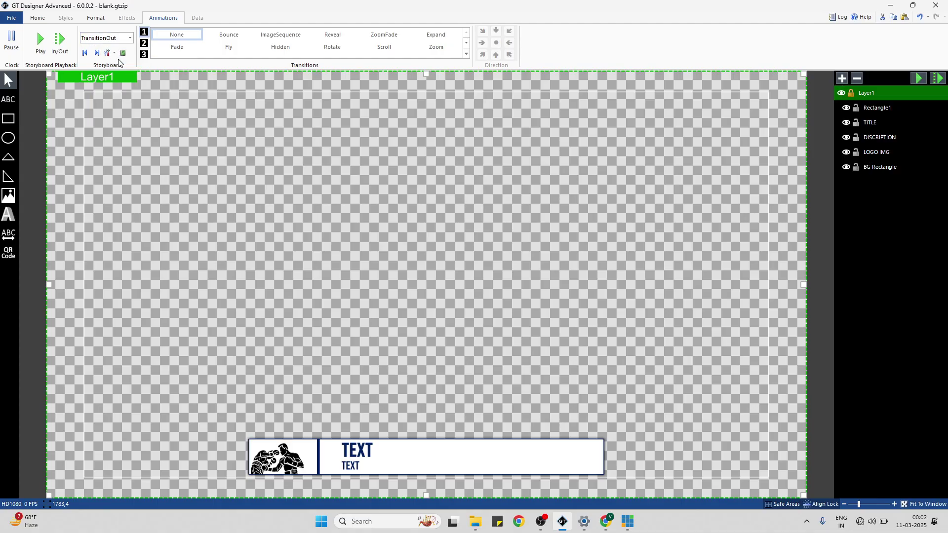
left_click(230, 48)
left_click(604, 56)
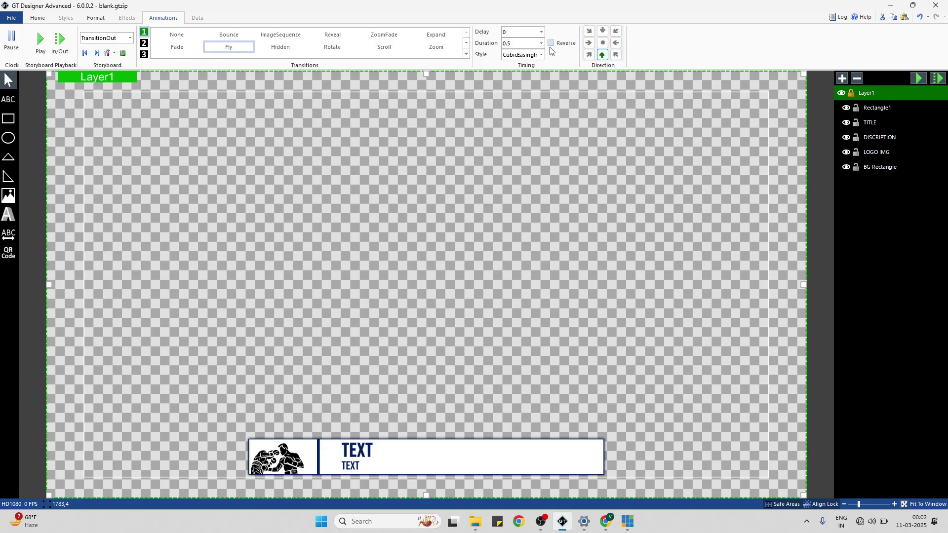
left_click(935, 83)
left_click(936, 83)
- Save a copy of the title as TEST GT in the Downloads folder
left_click(11, 18)
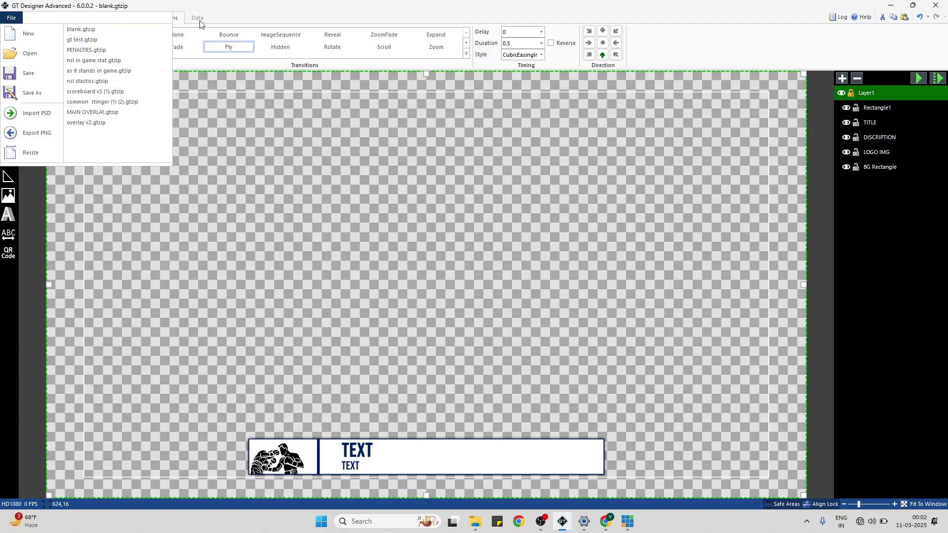
left_click(227, 19)
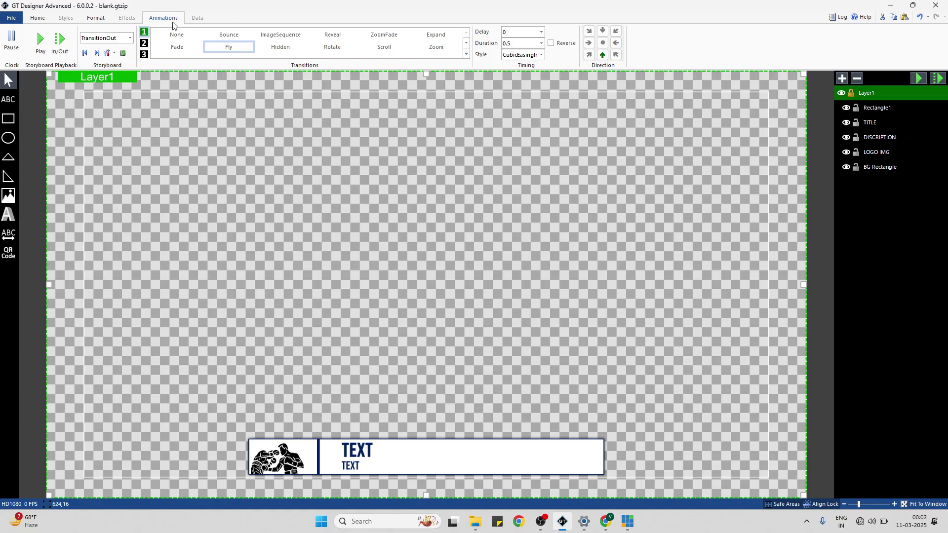
left_click(10, 18)
left_click(20, 91)
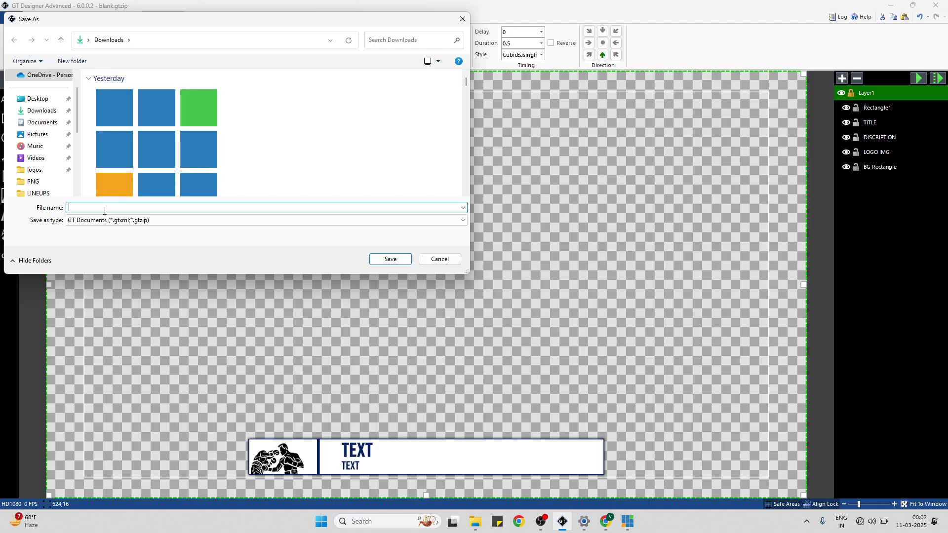
type("TEST")
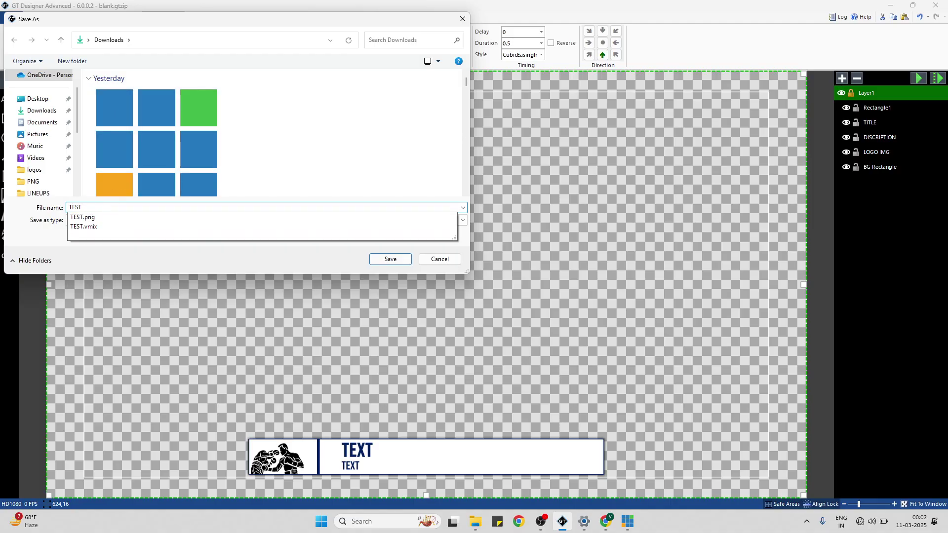
left_click(104, 210)
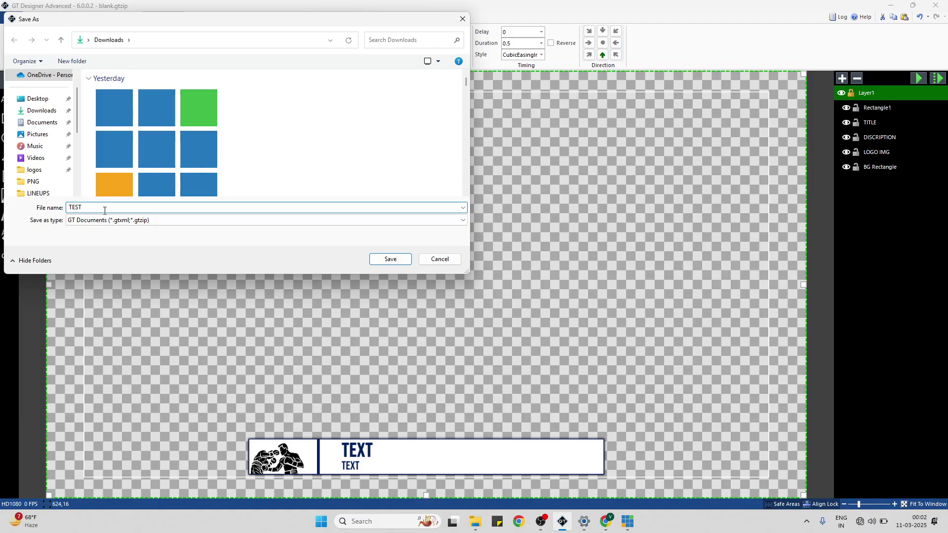
type("GT")
key("Return")
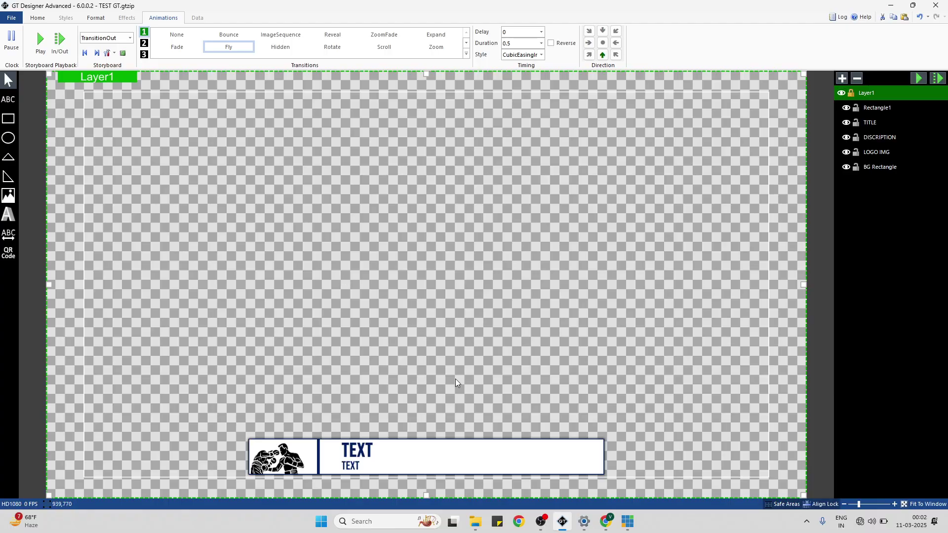
- Switch to vMix, add TEST GT.gtzip from Downloads as a title input, and dismiss its title editor
left_click(628, 521)
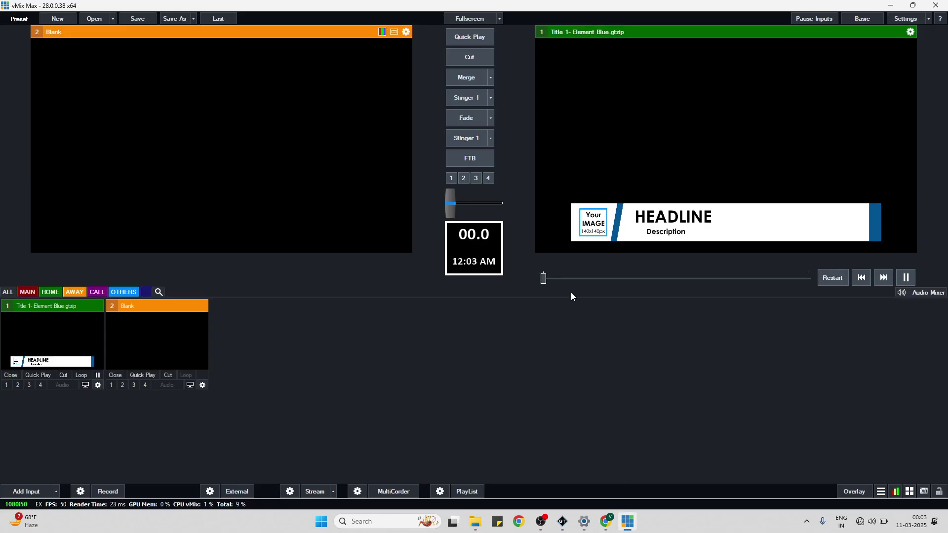
left_click(33, 492)
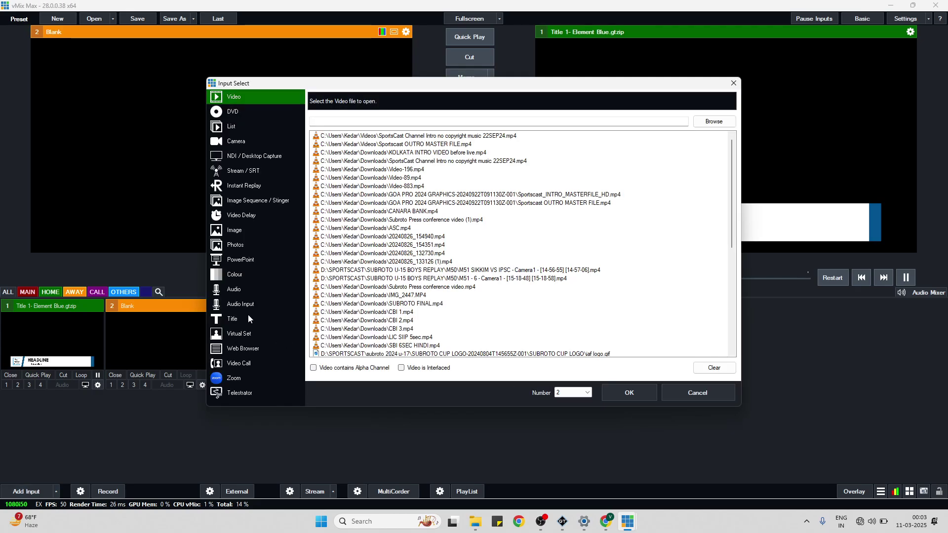
left_click(248, 318)
left_click(632, 118)
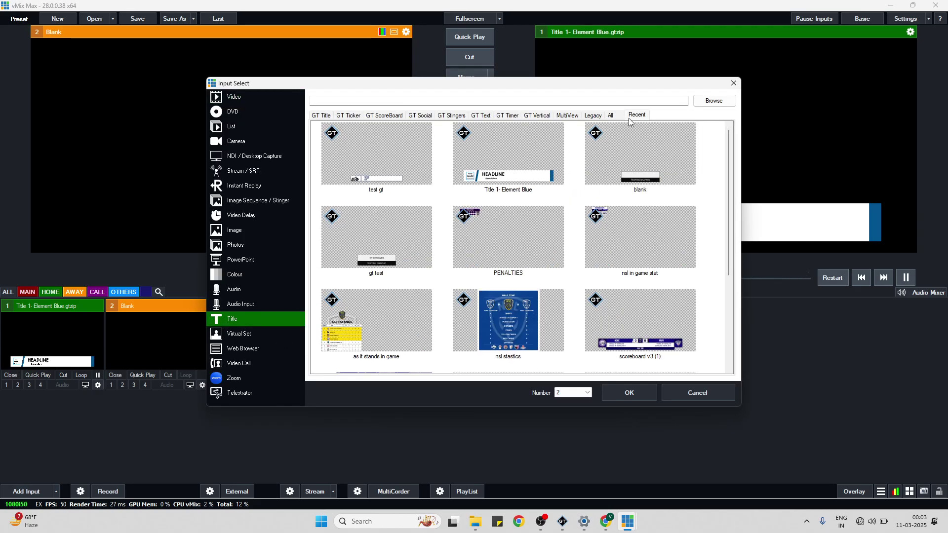
left_click(389, 177)
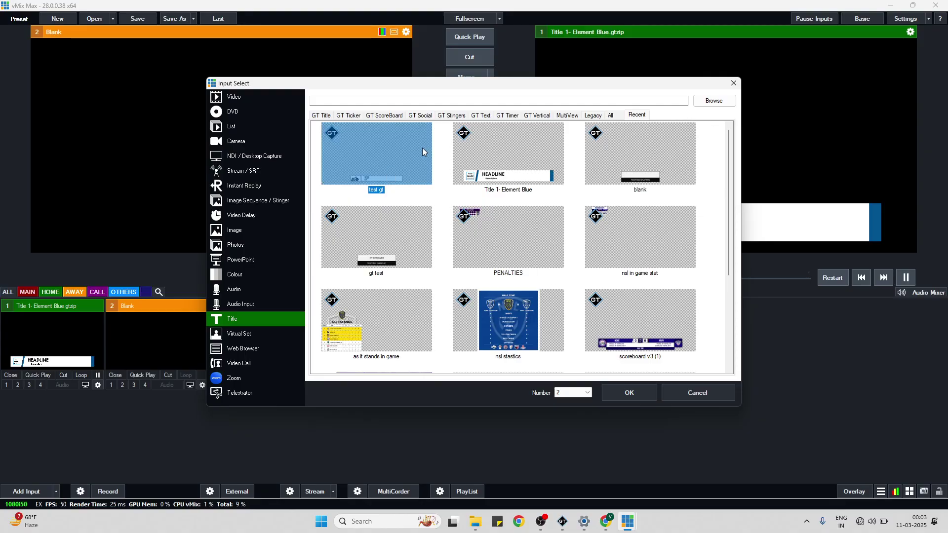
left_click(701, 102)
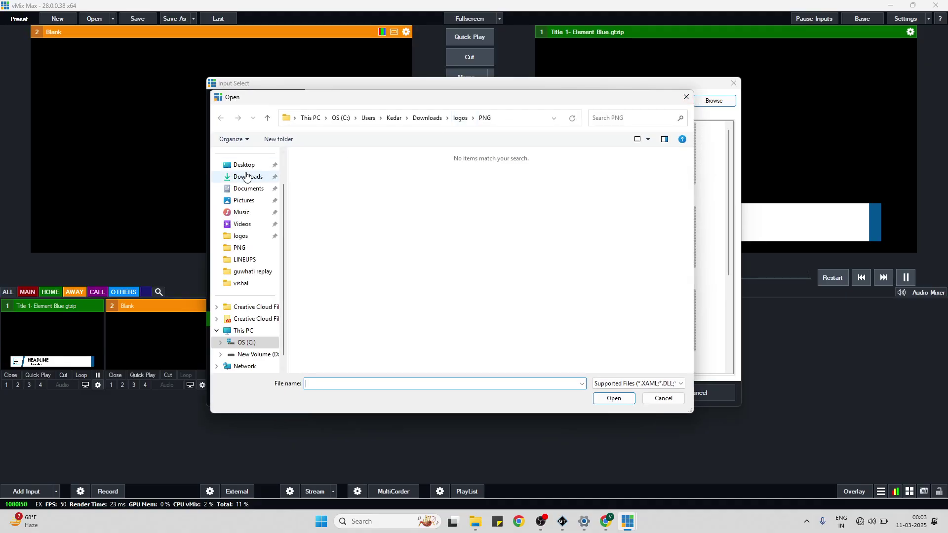
left_click(247, 177)
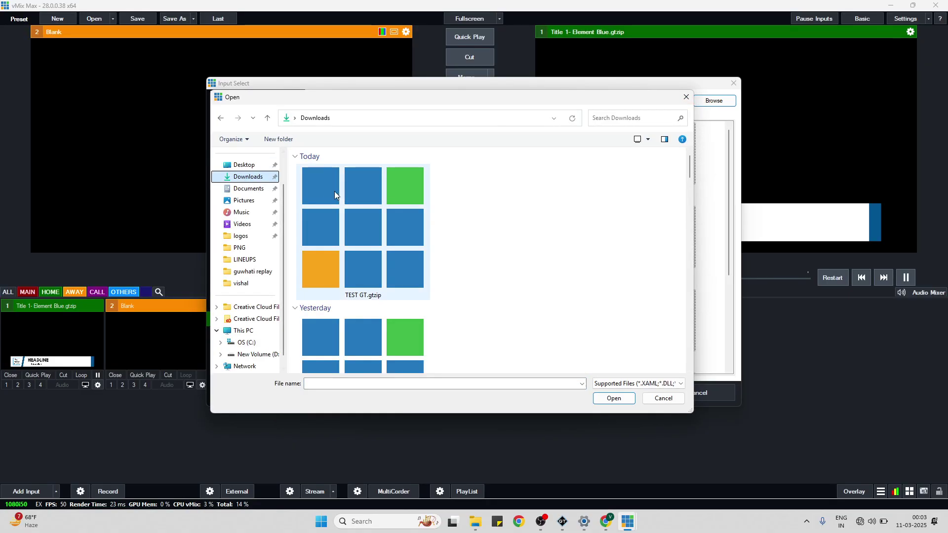
double_click(354, 199)
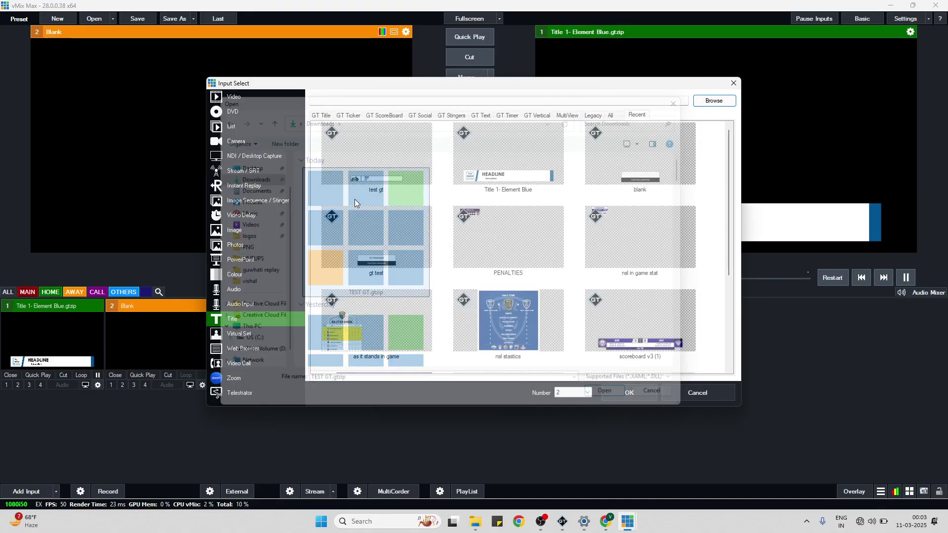
left_click(628, 392)
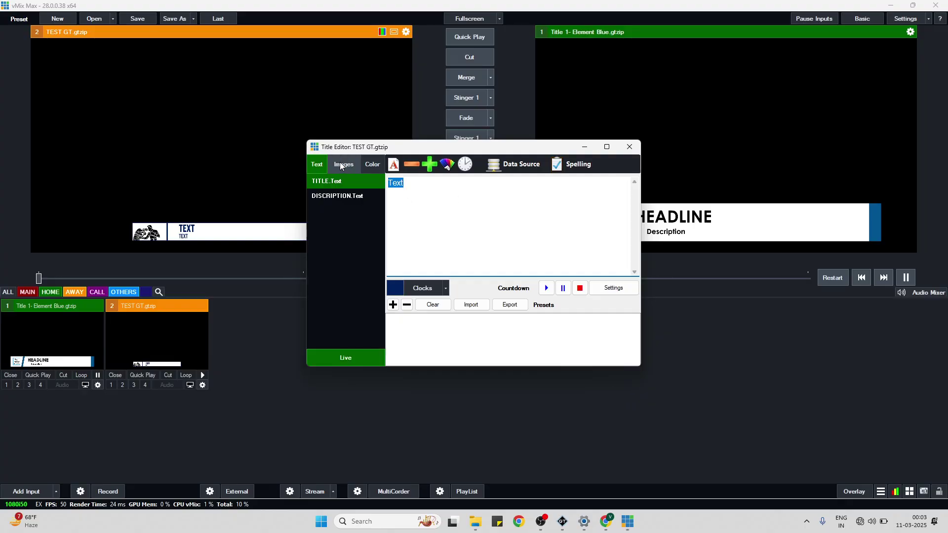
left_click(636, 150)
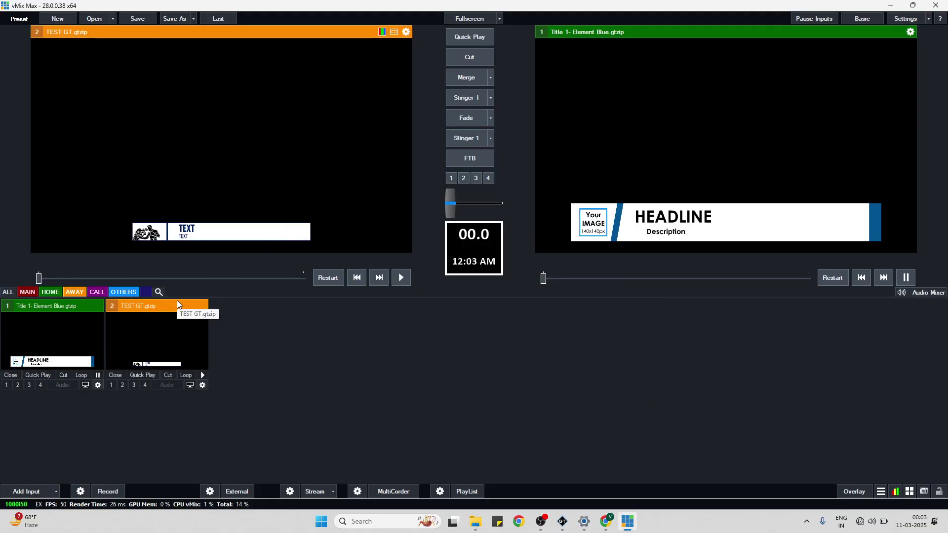
- Show and remove Title 1- Element Blue on overlay channel 1, and put TEST GT on overlay channel 1
left_click(7, 386)
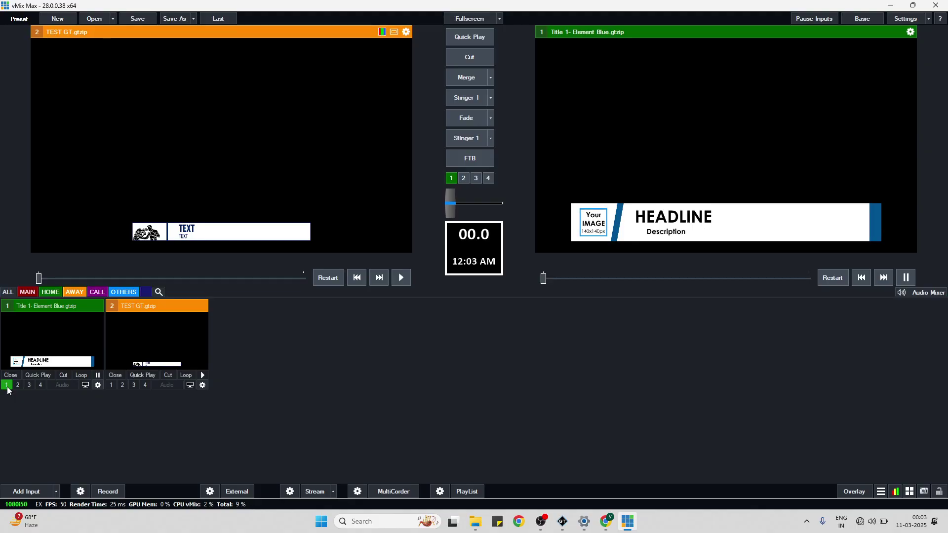
left_click(8, 388)
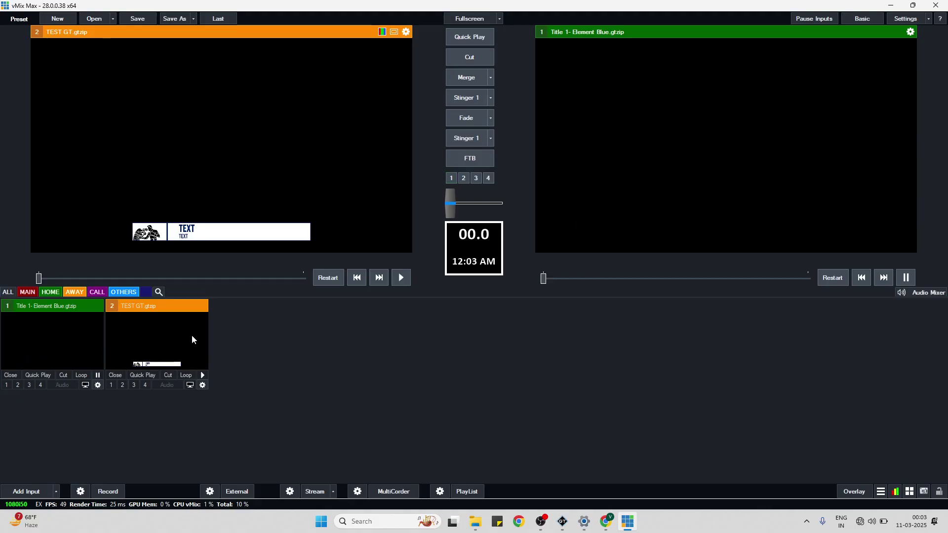
left_click(112, 386)
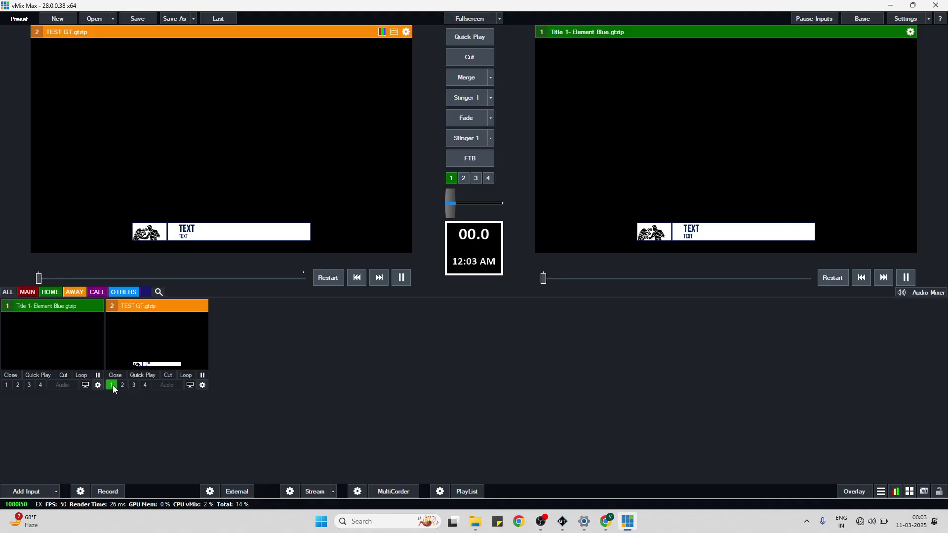
- Open TEST GT's title editor and compare its text fields with the title's layers in GT Designer, returning to vMix
right_click(154, 331)
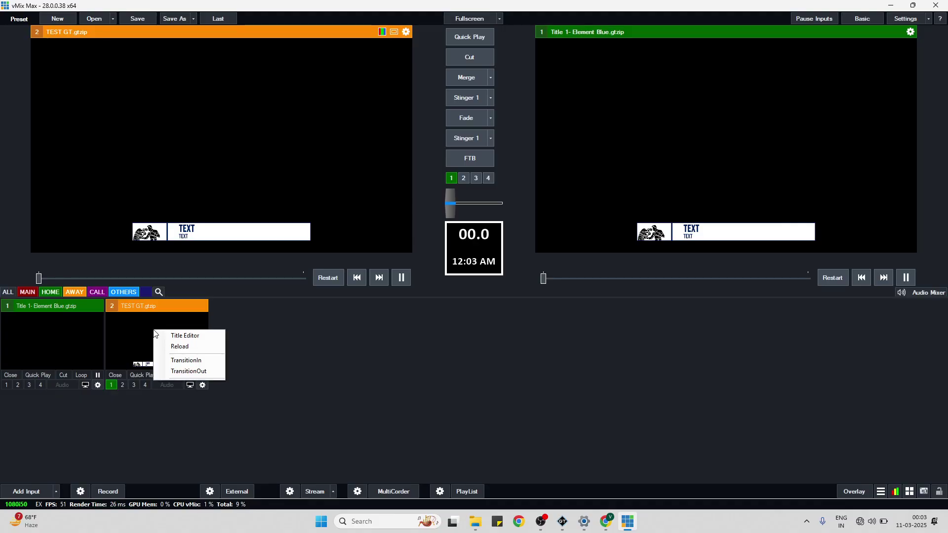
left_click(191, 336)
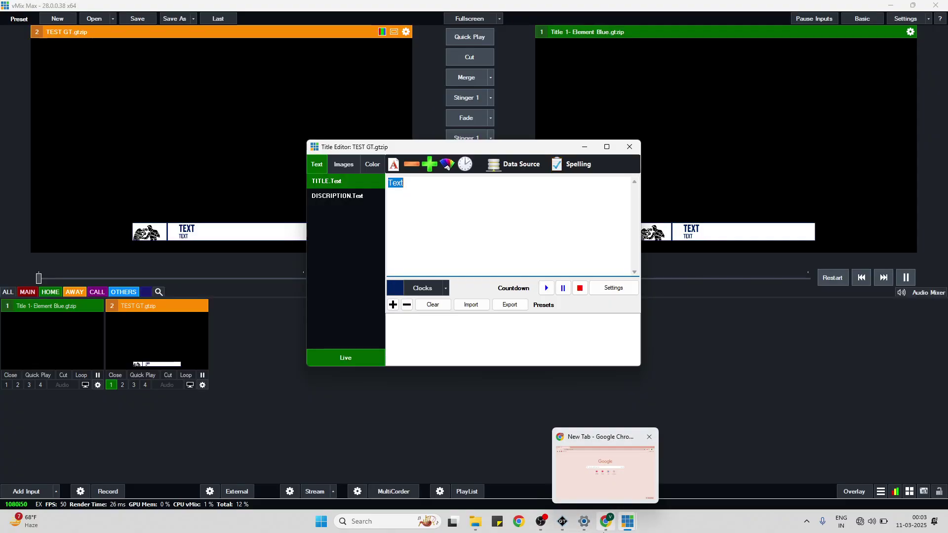
mouse_move(563, 529)
left_click(567, 489)
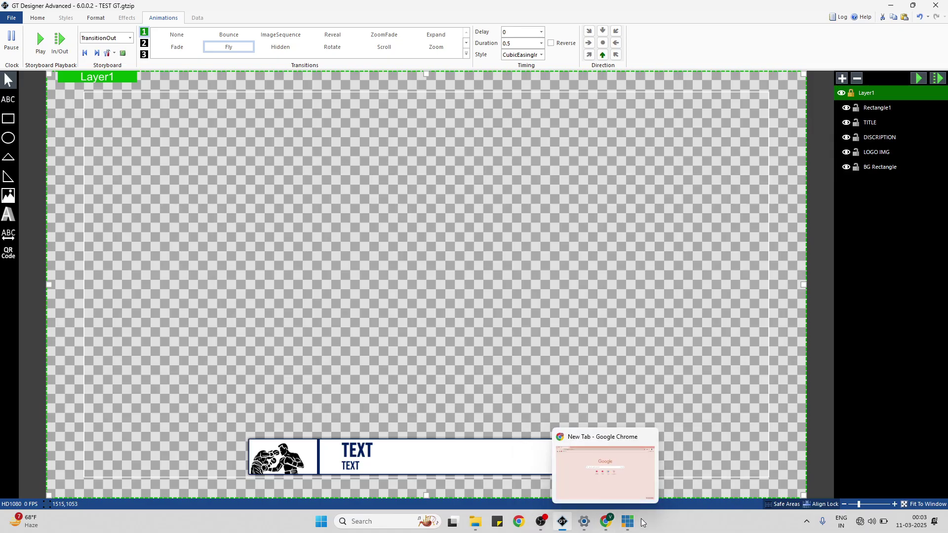
mouse_move(628, 522)
left_click(600, 473)
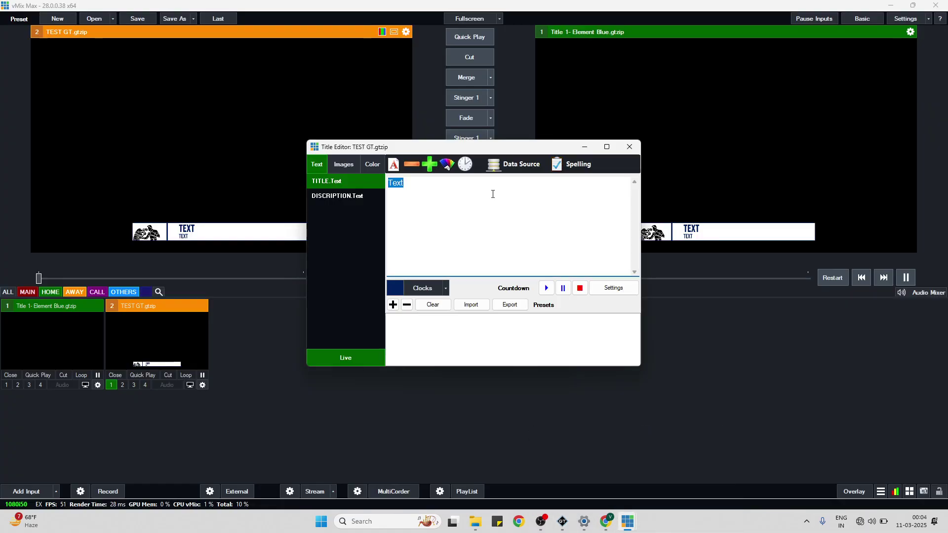
- Replace the TITLE text of TEST GT with THEBROADCASTGURU
left_click(338, 183)
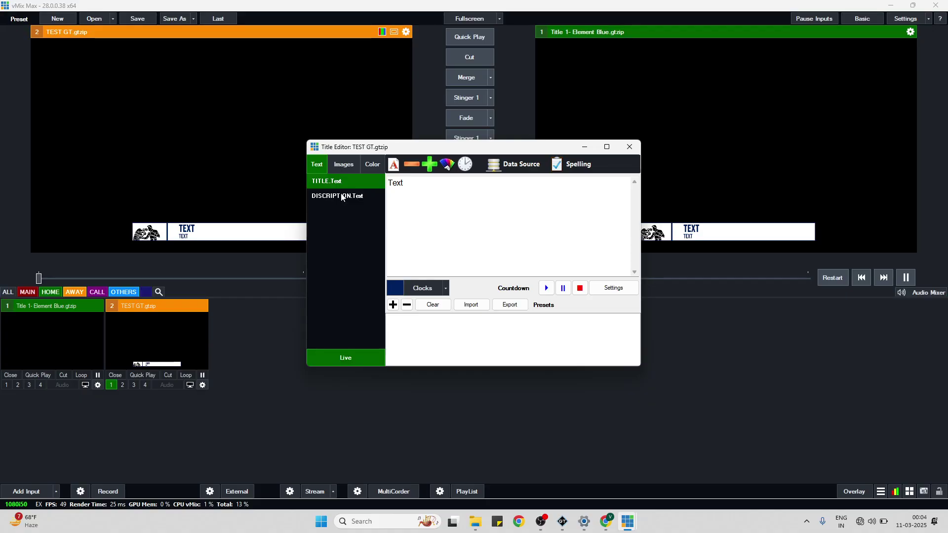
left_click(436, 187)
key("ctrl+a")
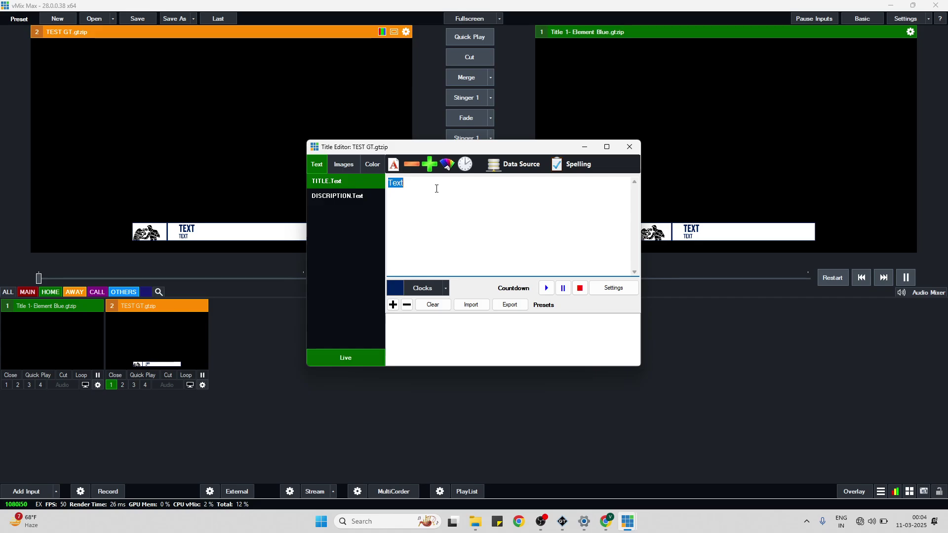
type("THEBROADCAST")
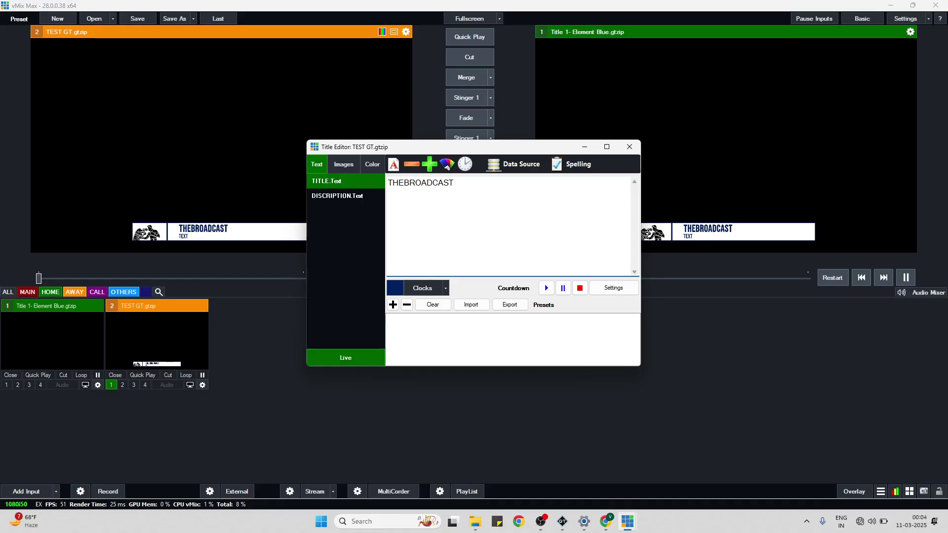
type("GURU")
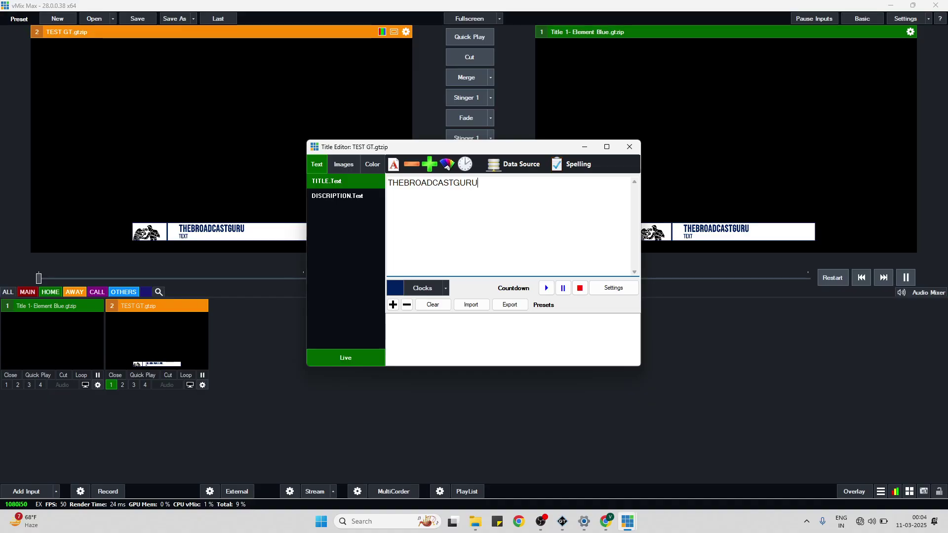
- Replace the DISCRIPTION text of TEST GT with YOUTUBE
left_click(346, 195)
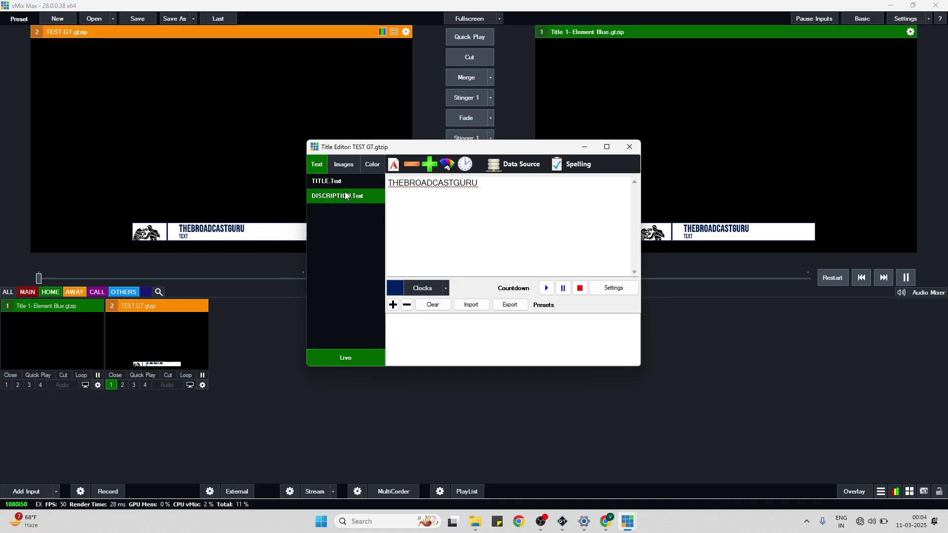
left_click(389, 203)
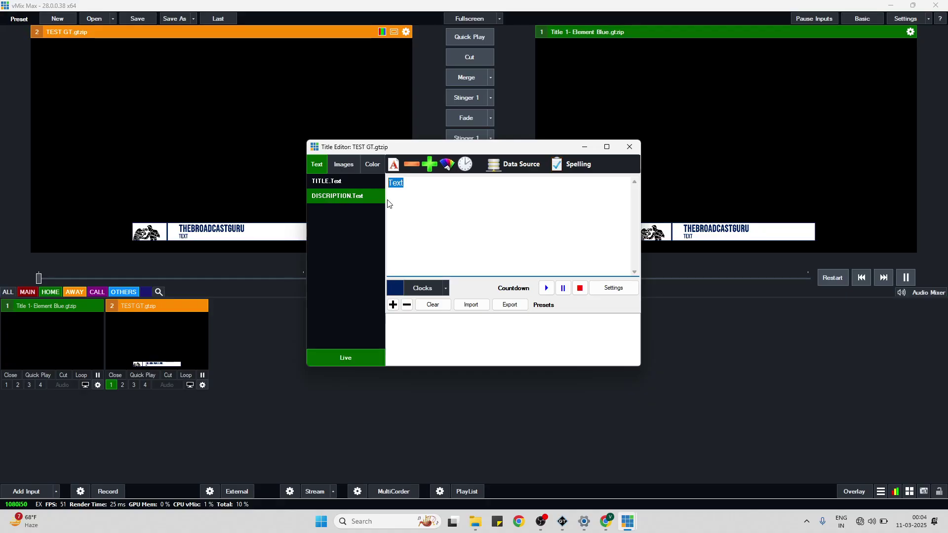
type("YOUTUBE")
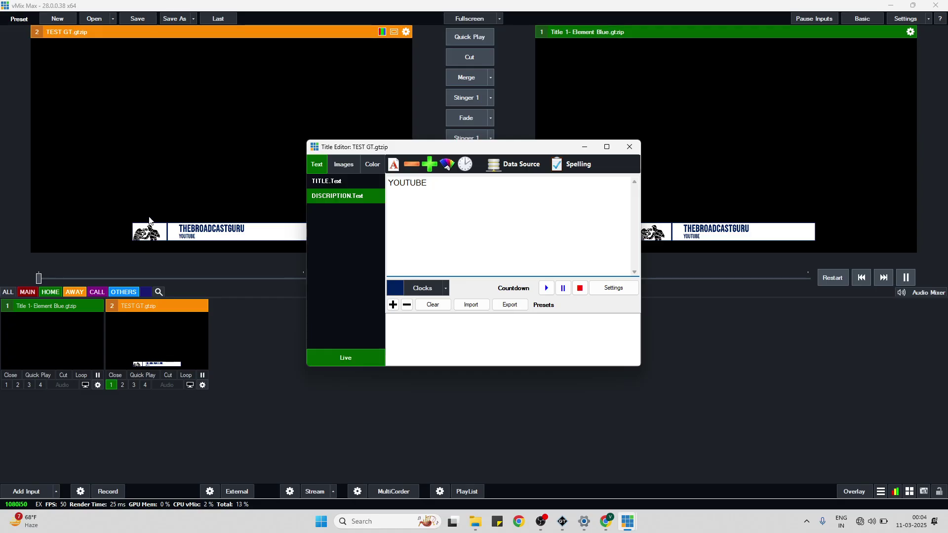
- Examine which image and color fields of TEST GT are editable in its title editor, and close the editor
left_click(347, 167)
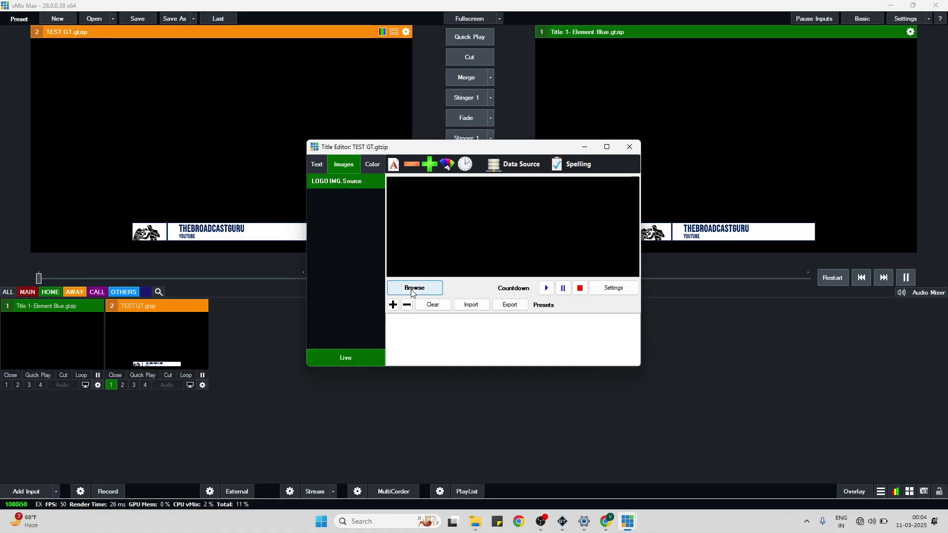
left_click(371, 164)
left_click(630, 147)
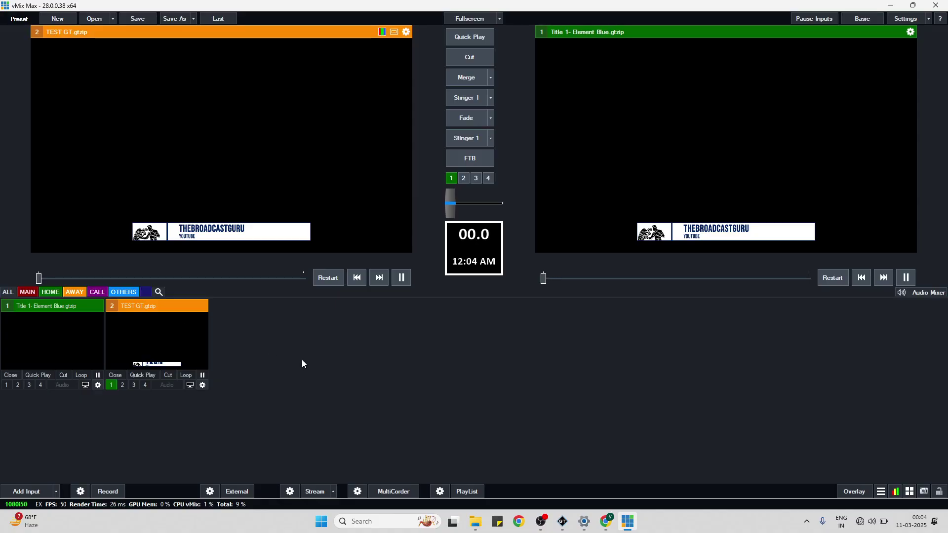
right_click(162, 356)
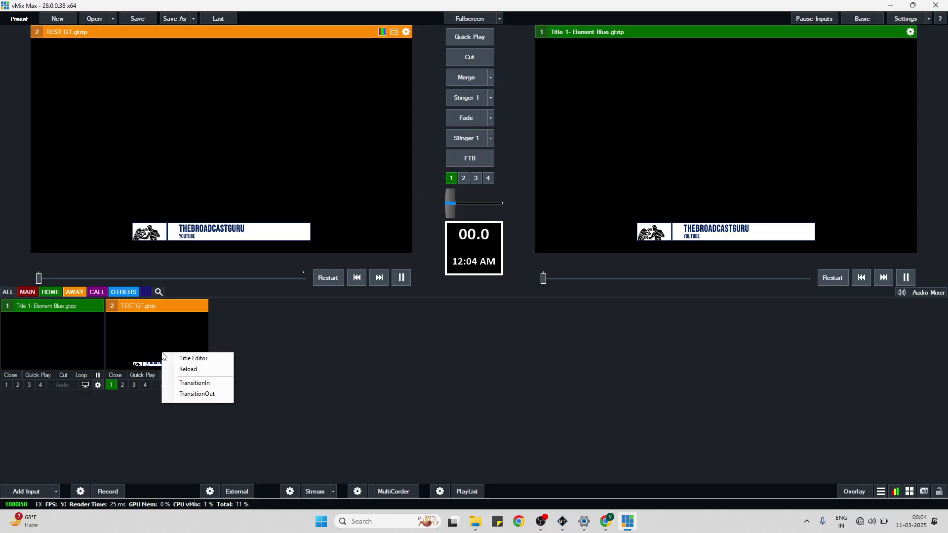
left_click(170, 360)
left_click(339, 167)
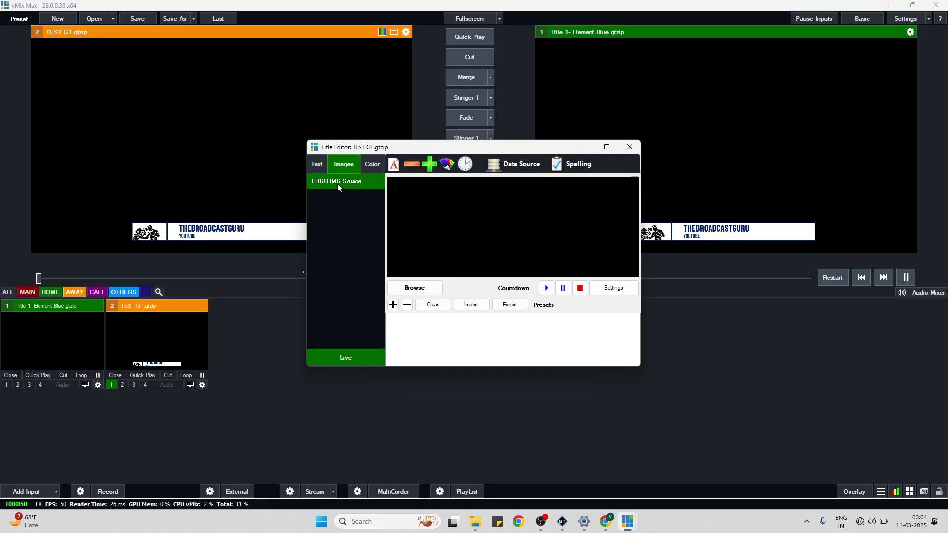
left_click(373, 164)
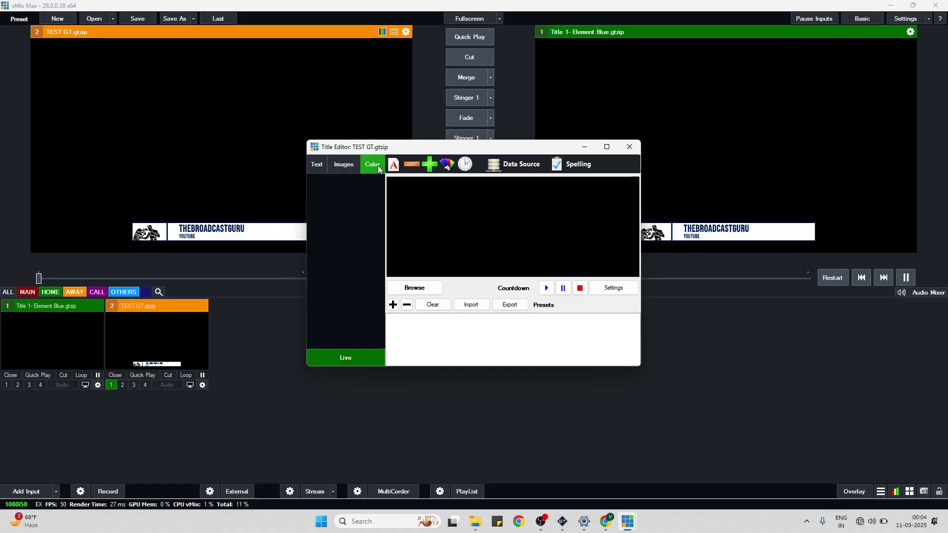
left_click_drag(363, 148, 423, 157)
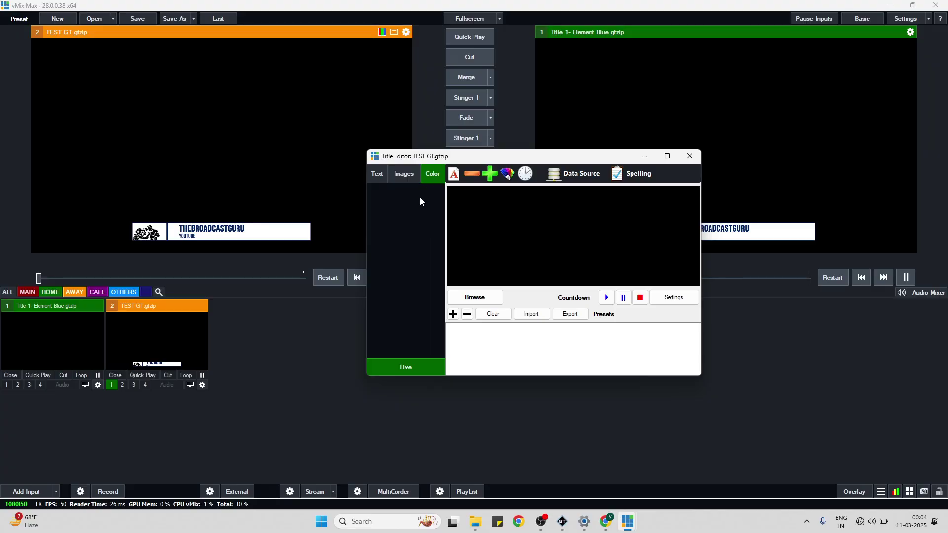
left_click(690, 156)
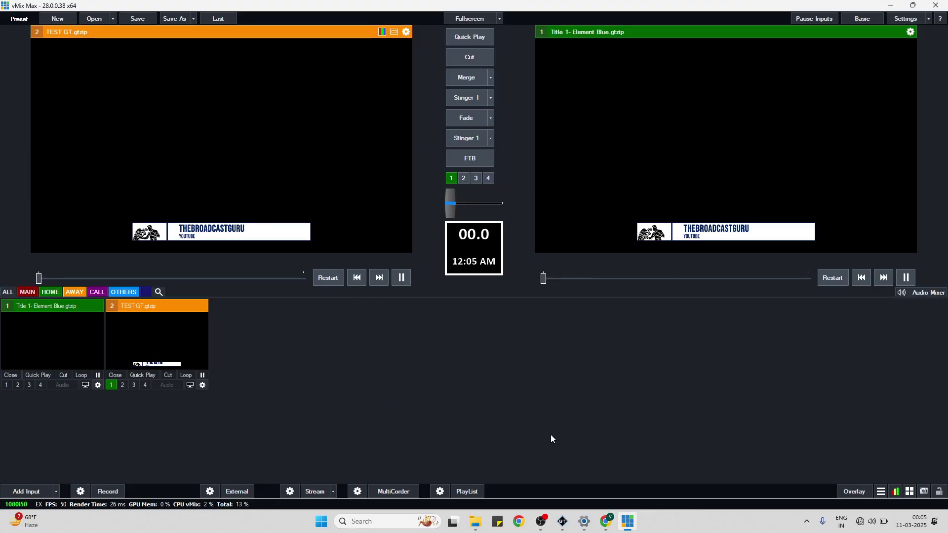
- Switch to GT Designer, turn off the Hidden data option for BG Rectangle, and save the title
left_click(563, 521)
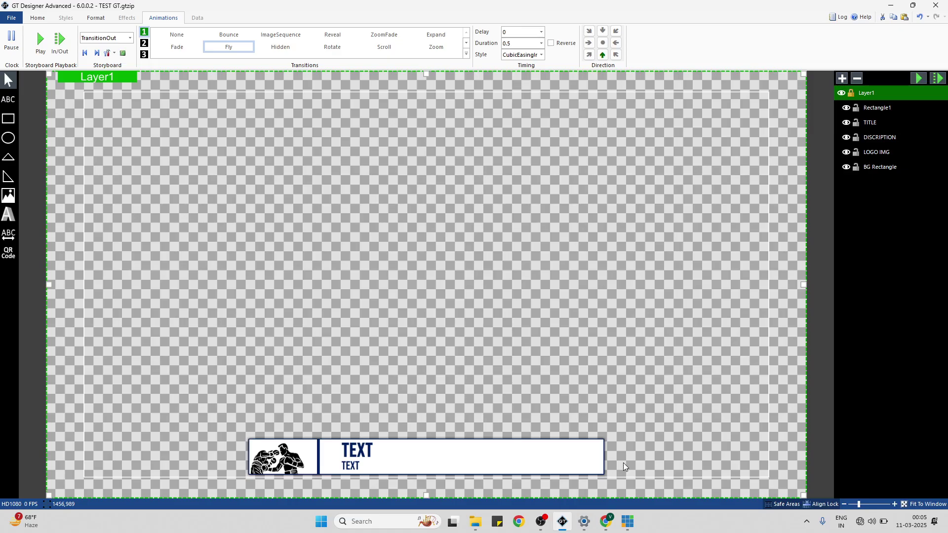
left_click(887, 167)
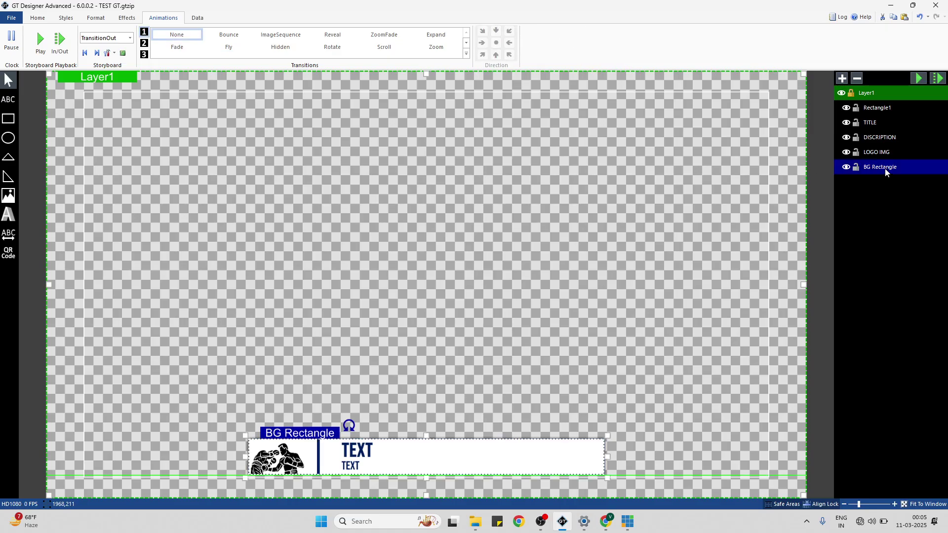
left_click(195, 18)
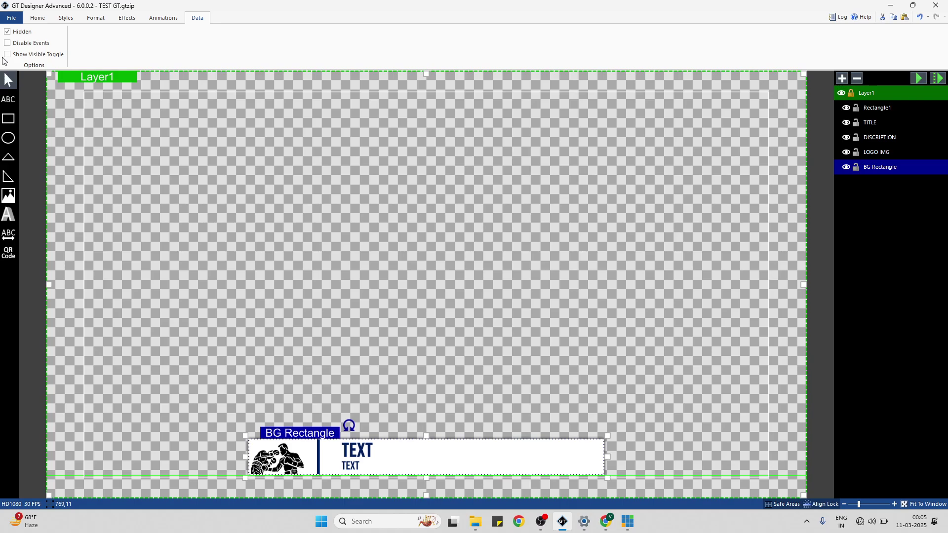
left_click(8, 32)
left_click(871, 152)
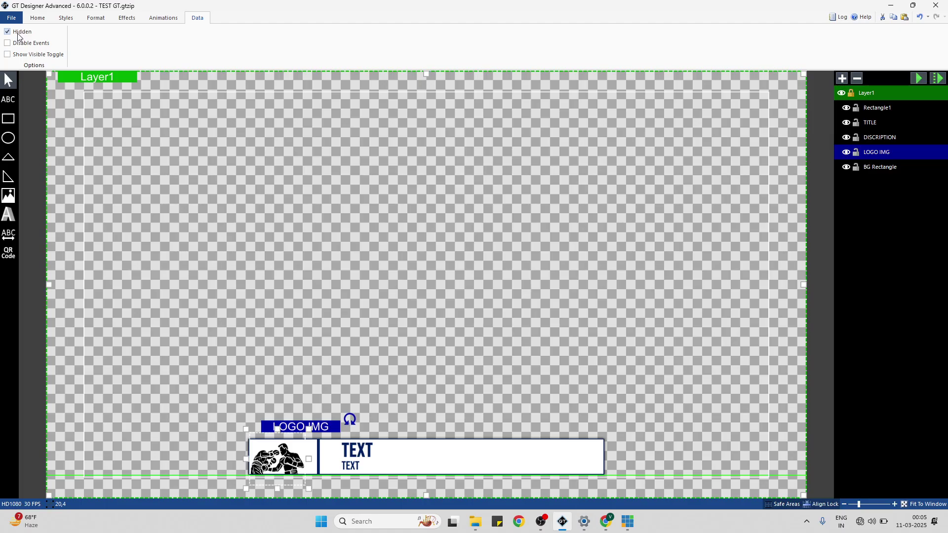
left_click(10, 17)
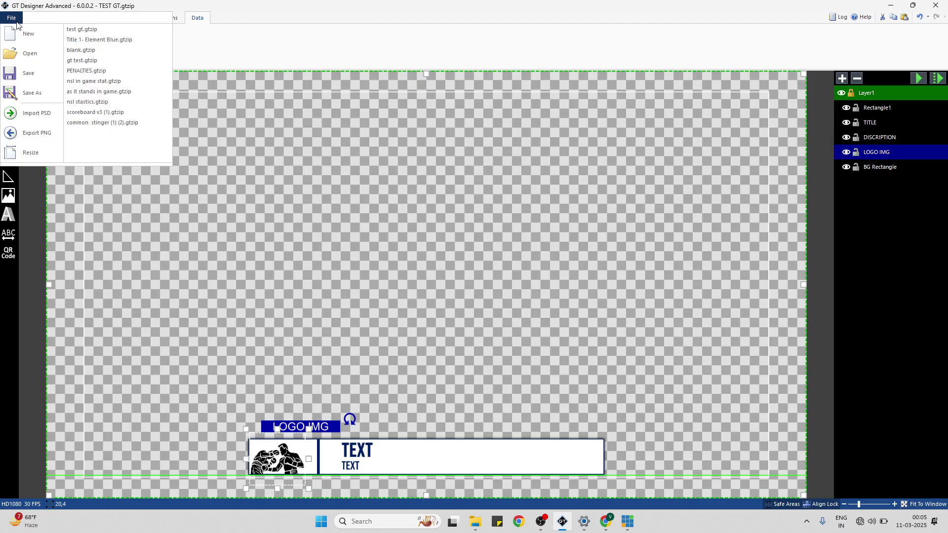
left_click(22, 75)
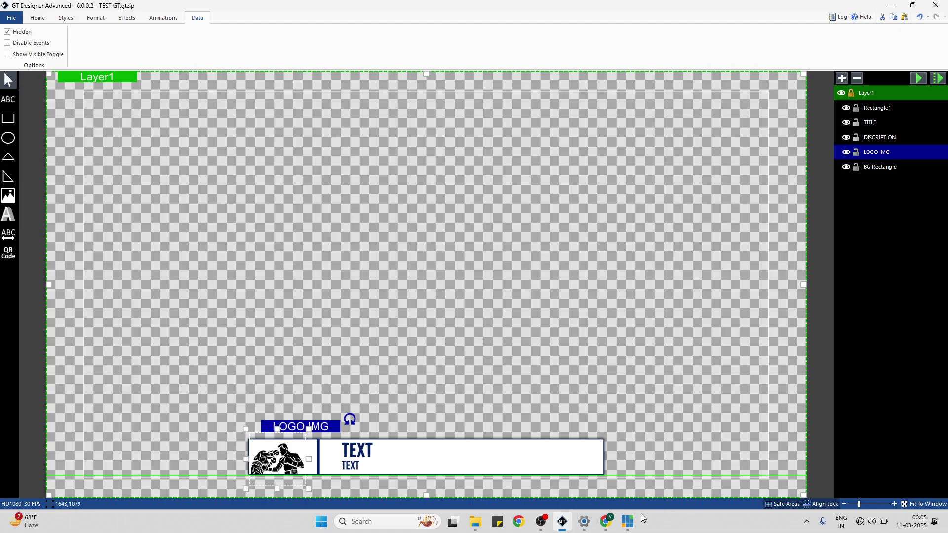
- Switch to vMix and reload the TEST GT input from its saved file
left_click(627, 521)
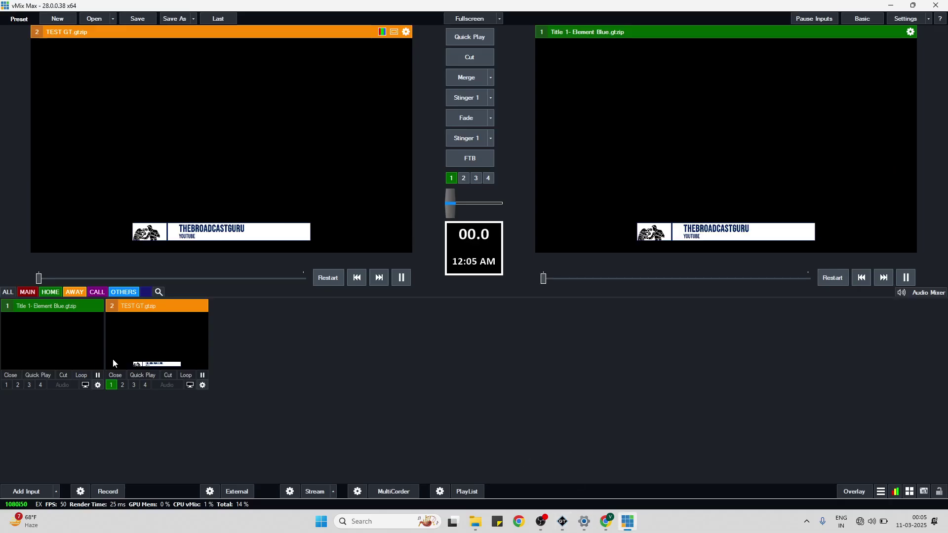
right_click(114, 360)
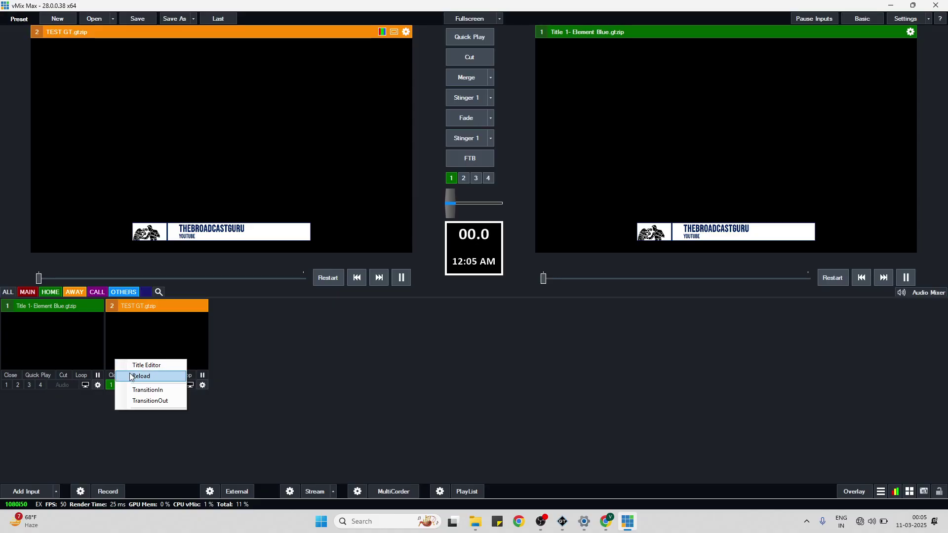
left_click(131, 377)
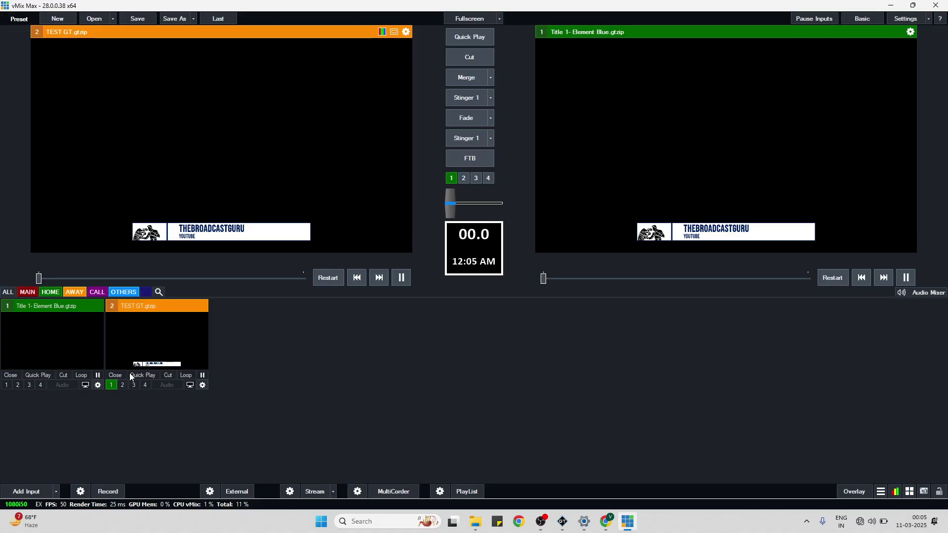
- Open the title editor of TEST GT and set the BG Rectangle fill color to red FF0000
right_click(151, 338)
left_click(181, 341)
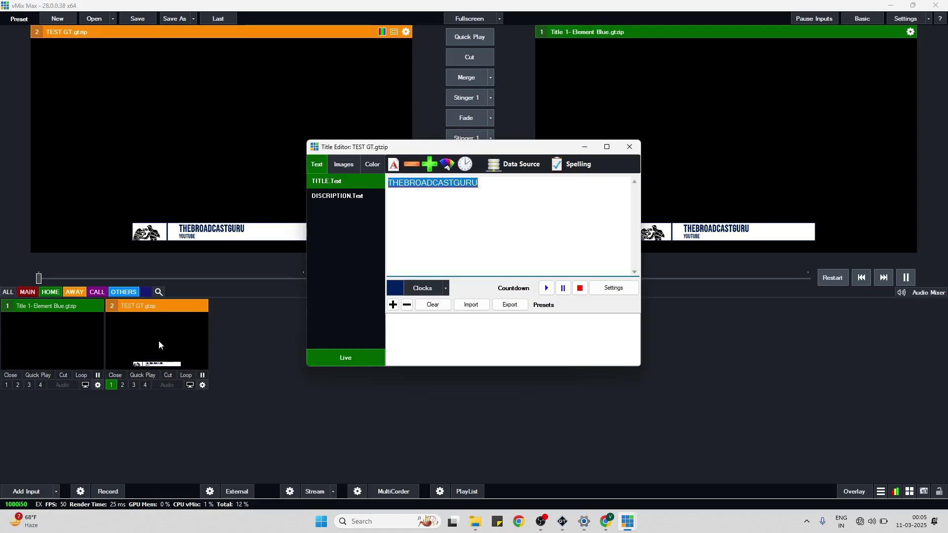
left_click(374, 166)
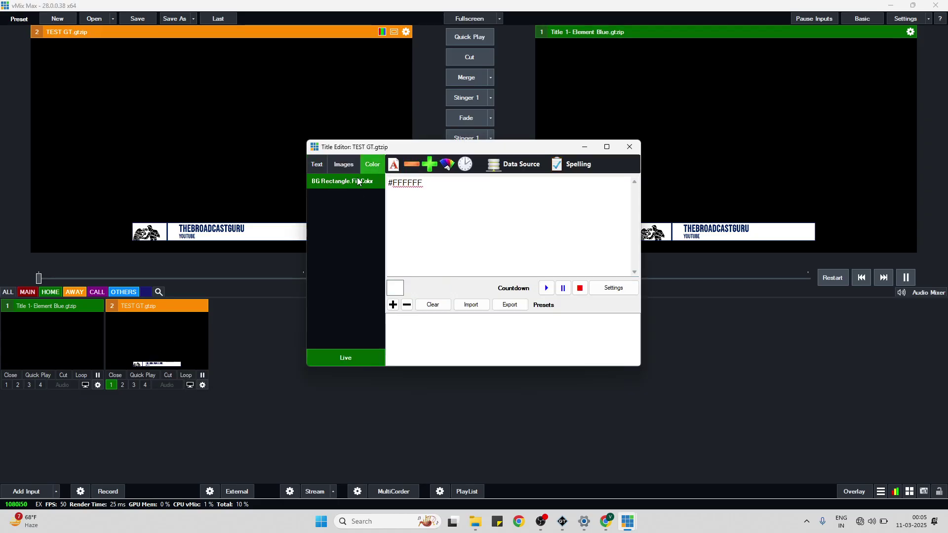
left_click_drag(394, 151, 533, 150)
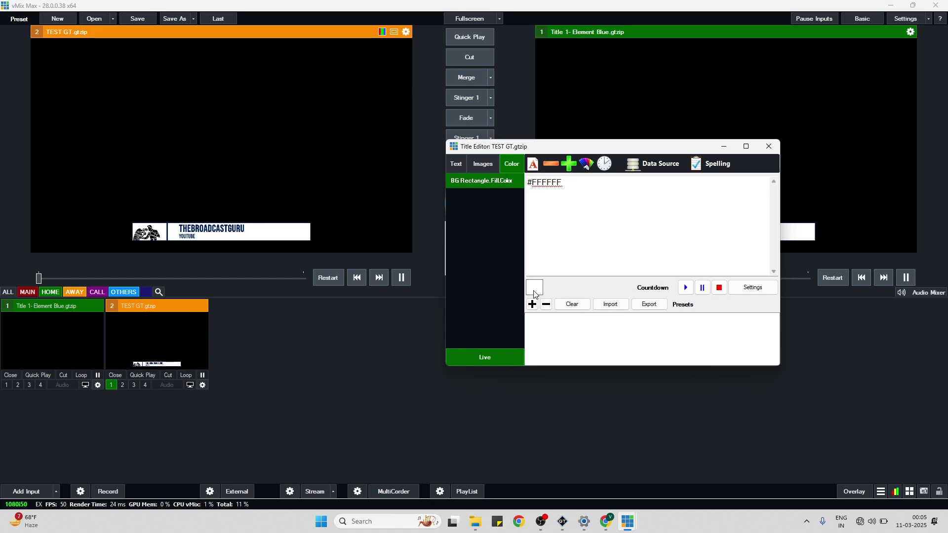
left_click(588, 164)
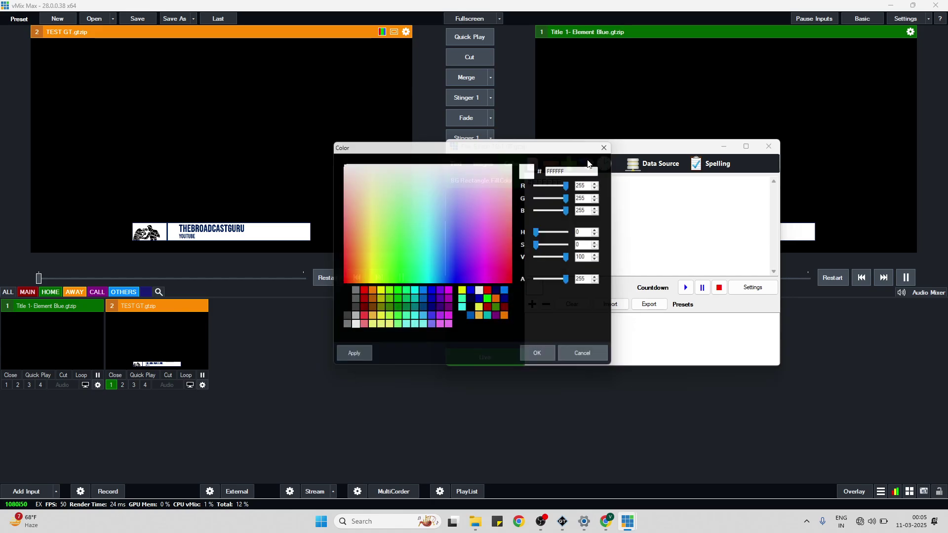
left_click(491, 294)
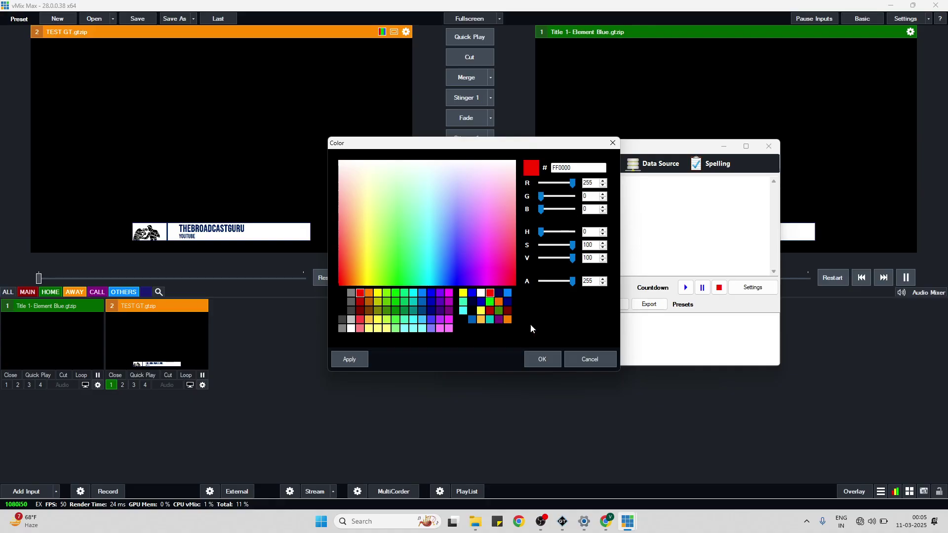
left_click(545, 359)
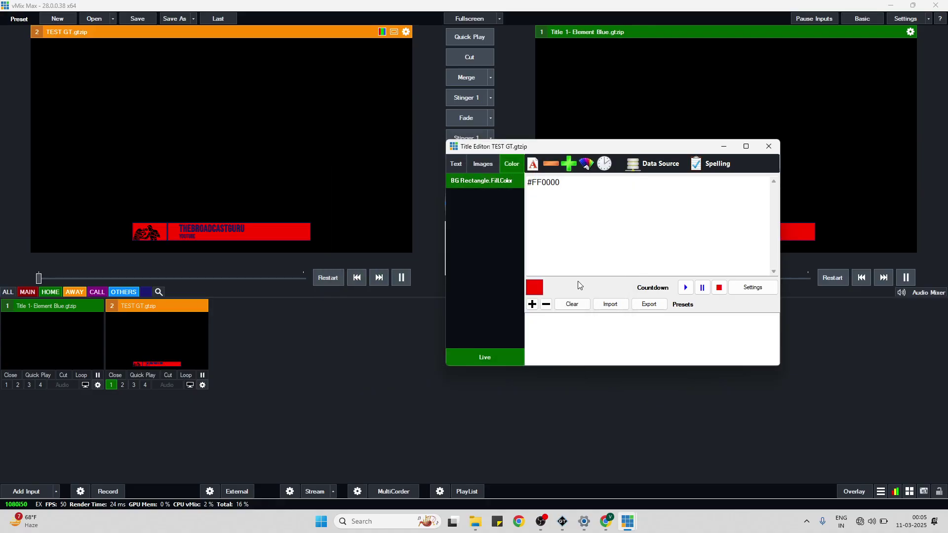
- Set the BG Rectangle fill color of TEST GT to dark blue 070057
left_click(588, 166)
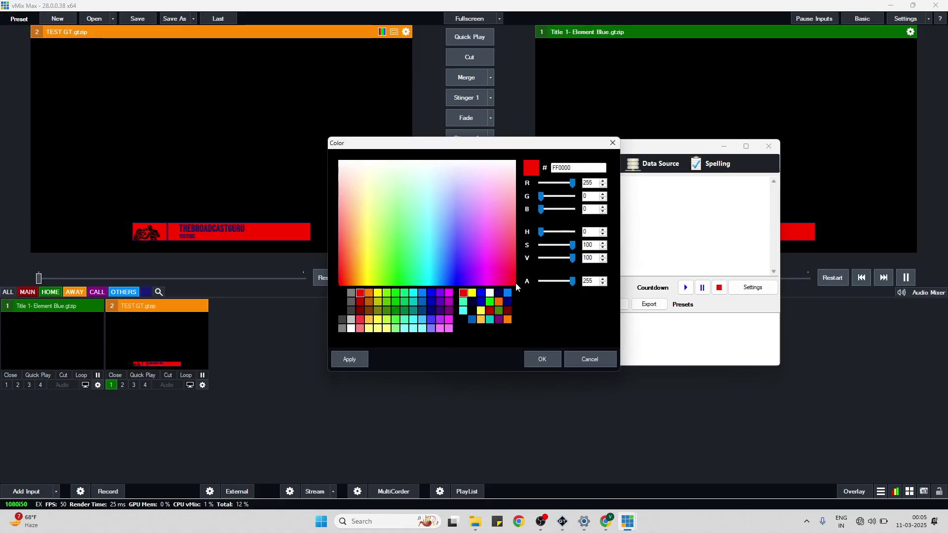
left_click(499, 293)
left_click(541, 361)
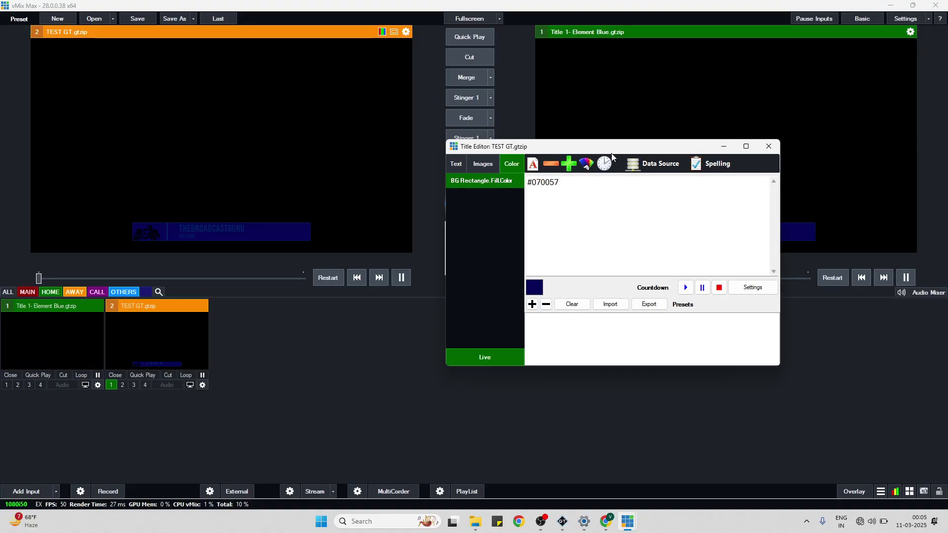
- Set the BG Rectangle fill color to white FFFFFF and close the title editor
left_click(588, 167)
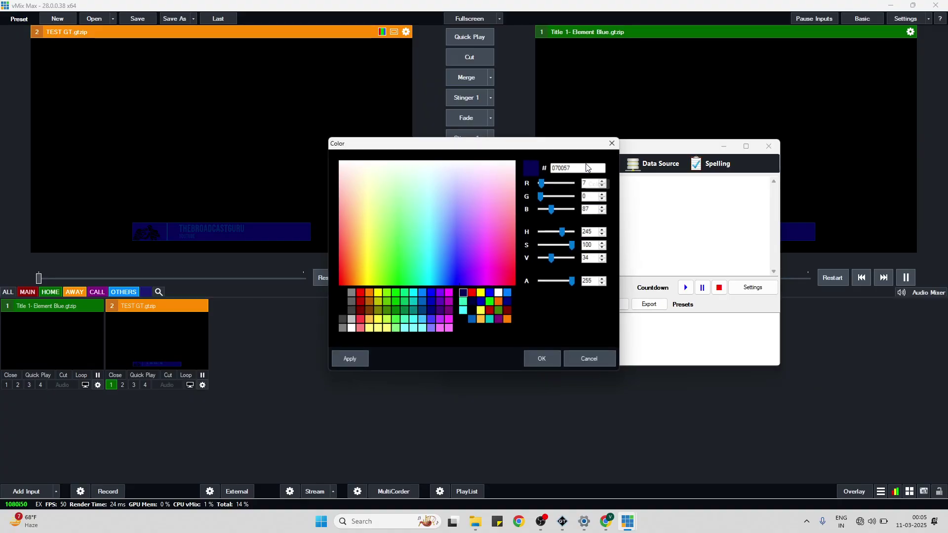
left_click(499, 295)
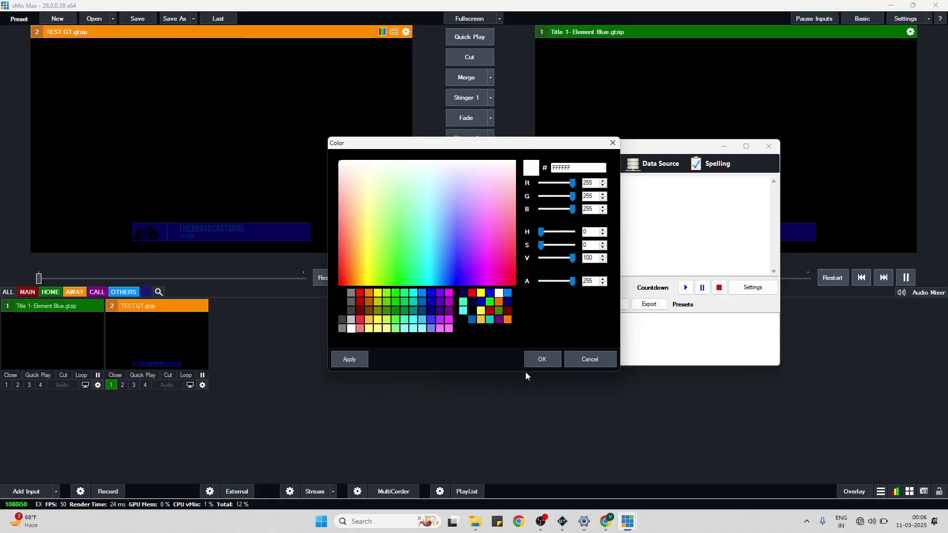
left_click(542, 357)
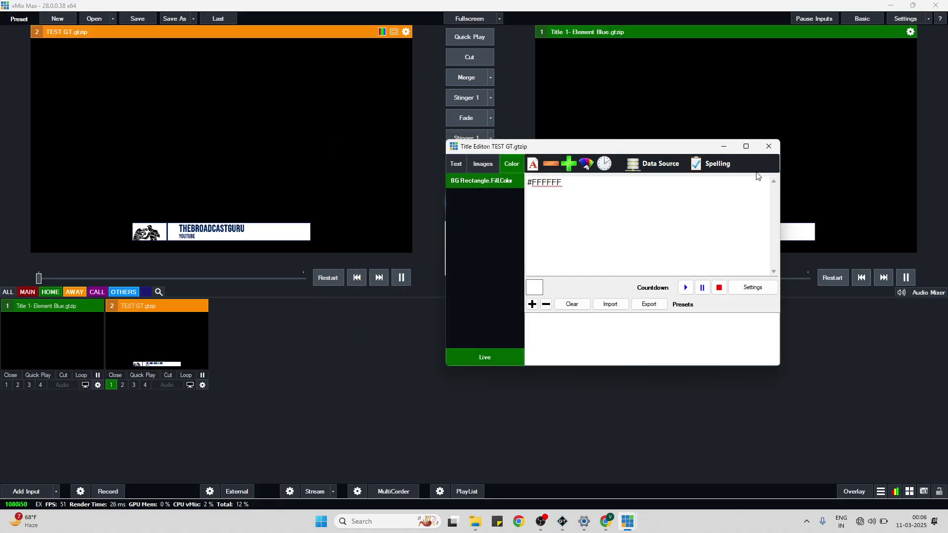
left_click(484, 166)
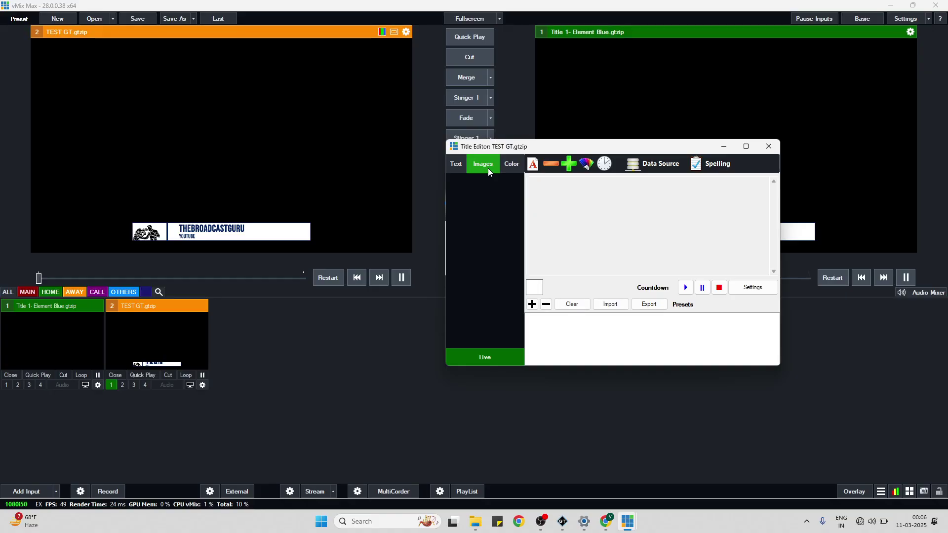
left_click(455, 171)
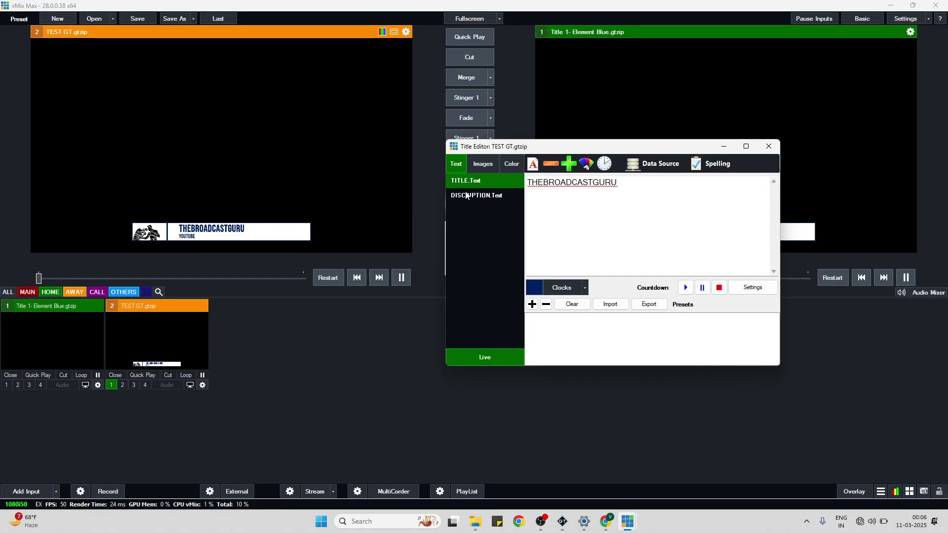
left_click(769, 146)
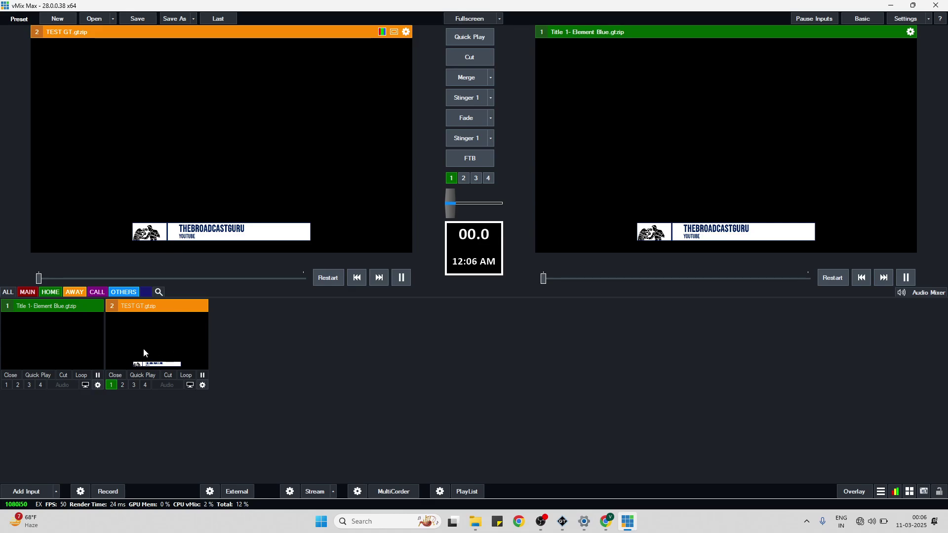
- Switch to GT Designer, enable Show Visible Toggle and turn off Hidden for LOGO IMG, and save the title
left_click(563, 521)
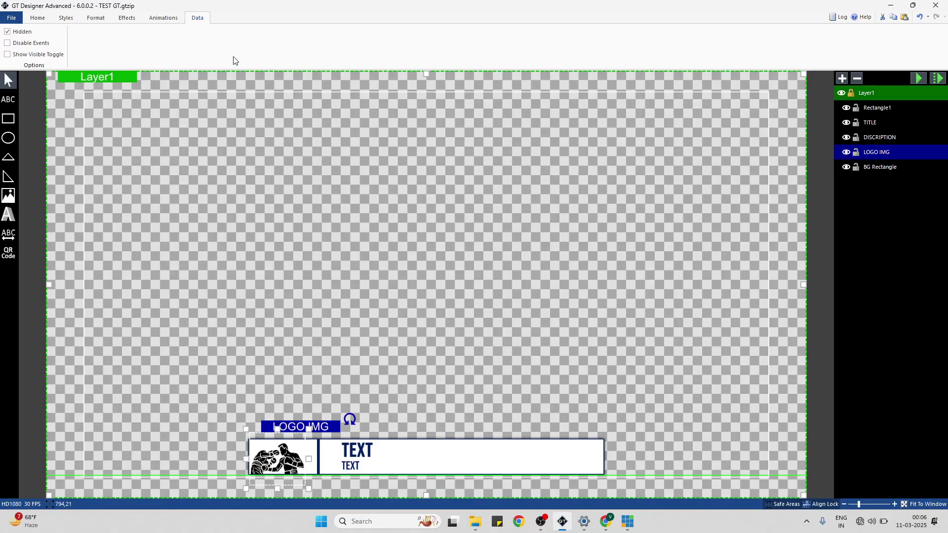
left_click(889, 167)
left_click(890, 152)
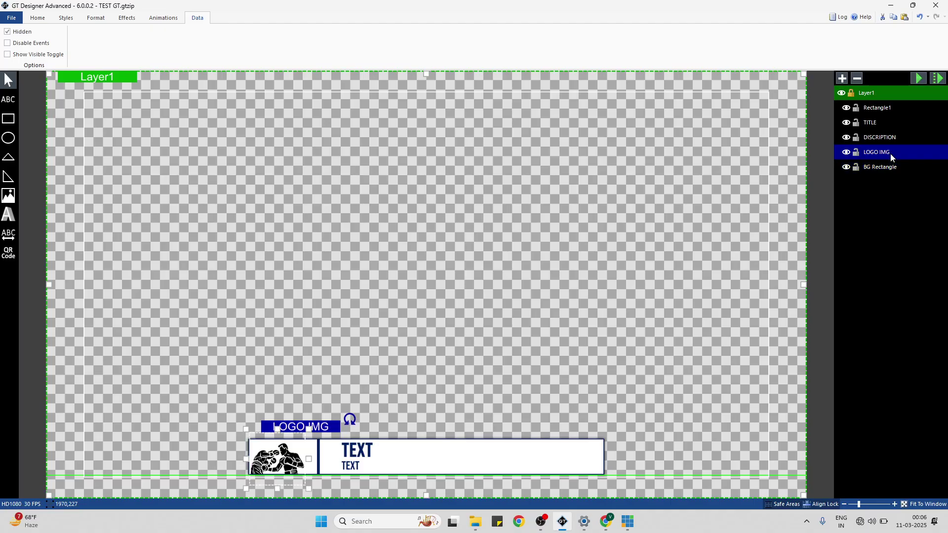
left_click(8, 55)
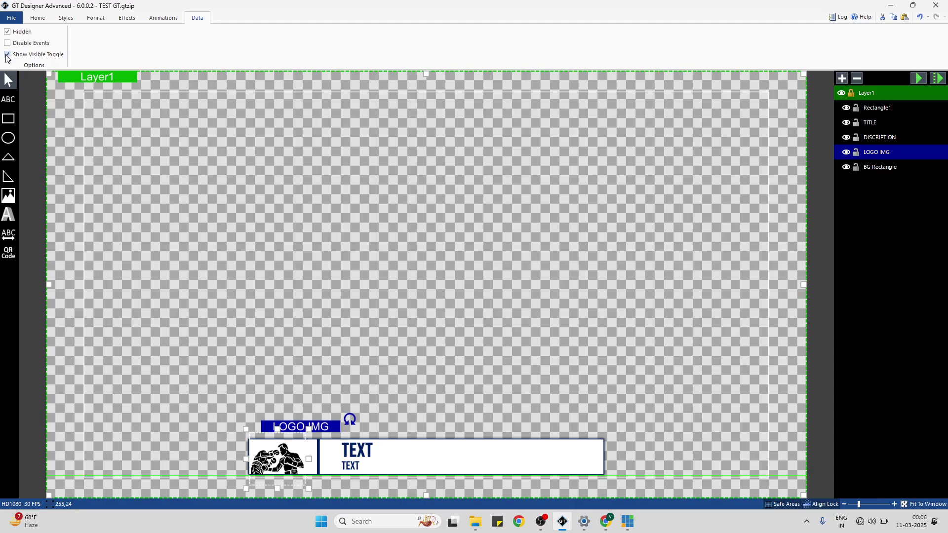
left_click(11, 18)
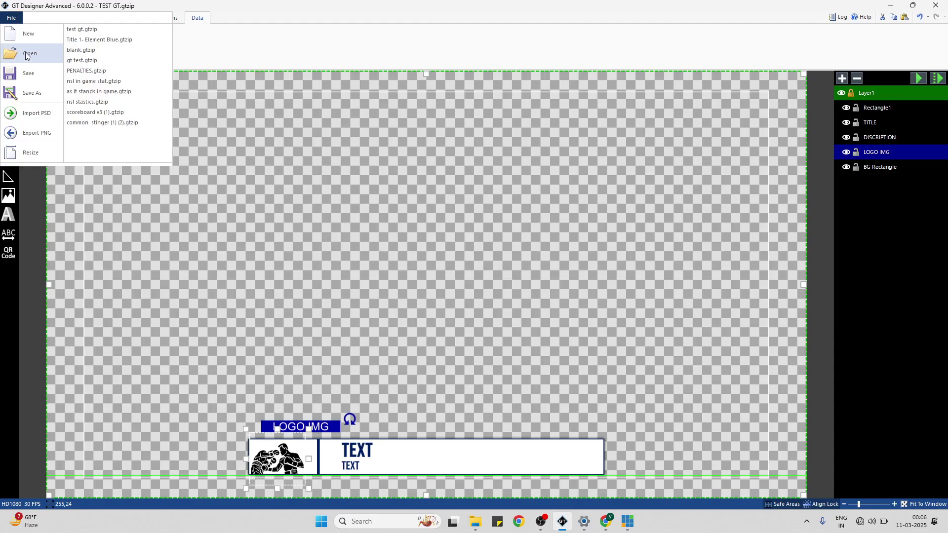
left_click(28, 73)
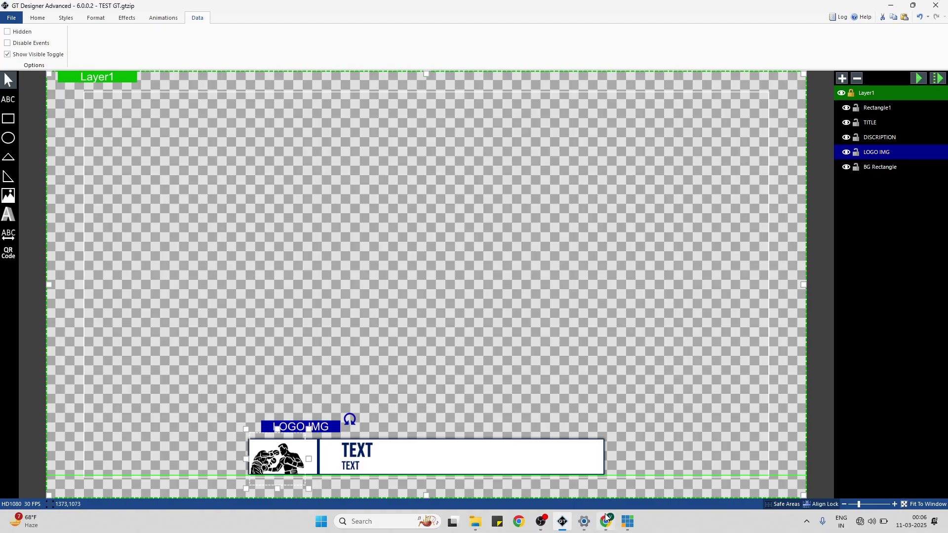
- Switch to vMix and reload the TEST GT input so it picks up the saved LOGO IMG options
left_click(628, 522)
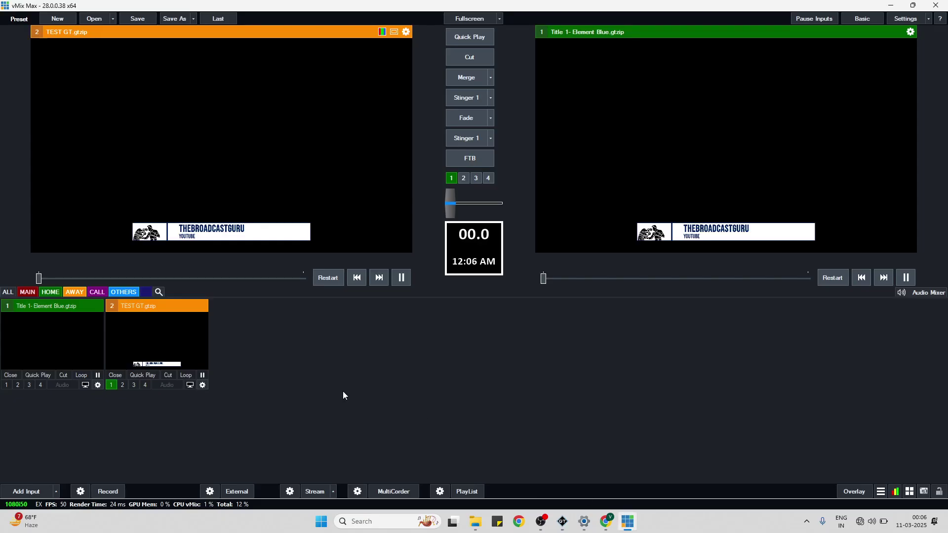
right_click(156, 358)
left_click(167, 371)
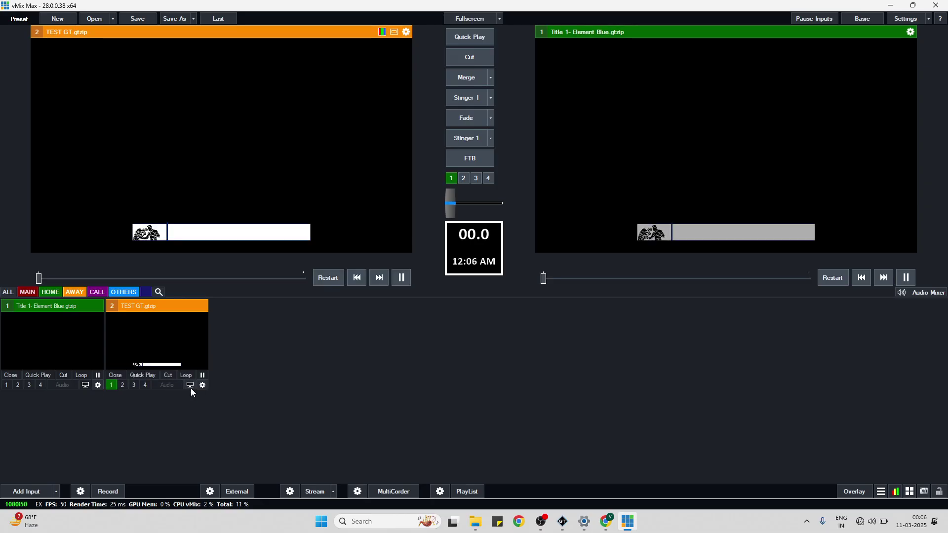
- Open the title editor of TEST GT and hide its logo with the LOGO IMG visibility toggle
right_click(167, 341)
left_click(173, 347)
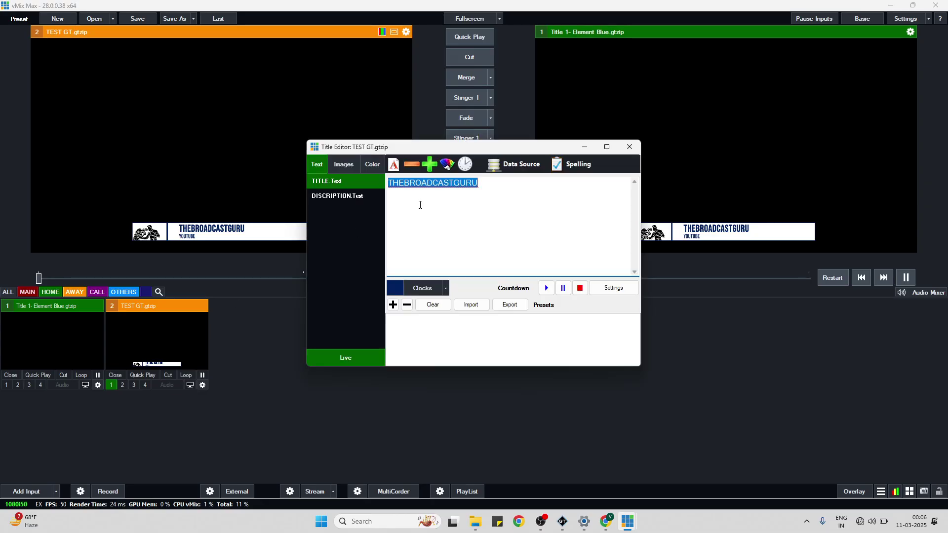
left_click(341, 172)
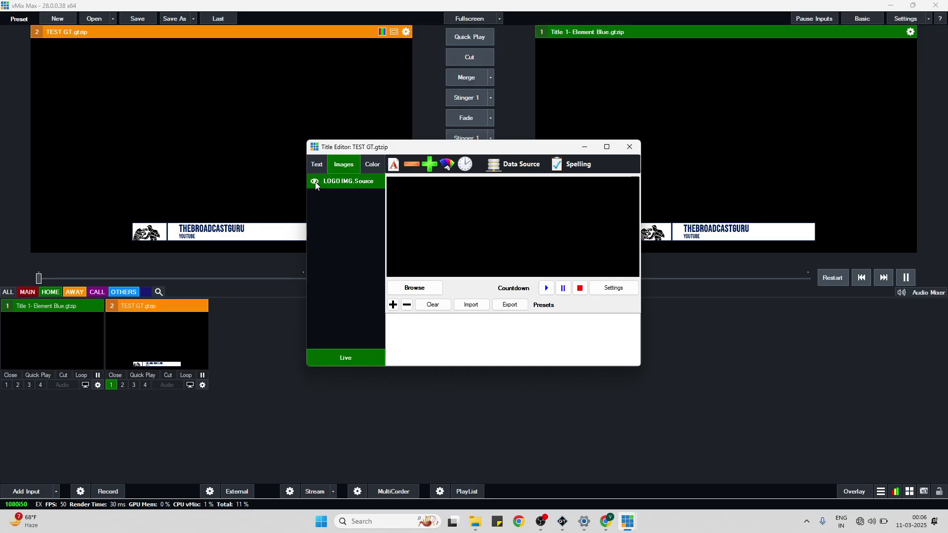
left_click_drag(398, 147, 587, 159)
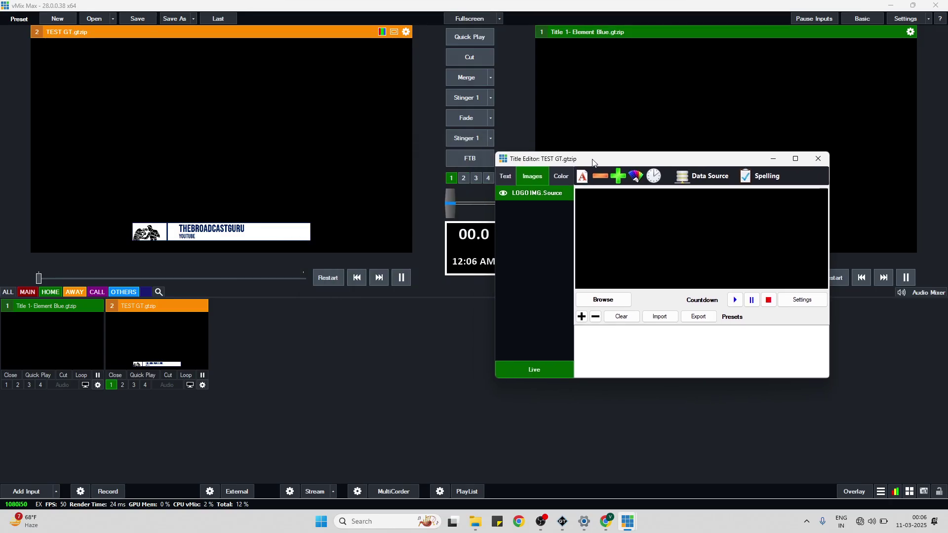
left_click(503, 193)
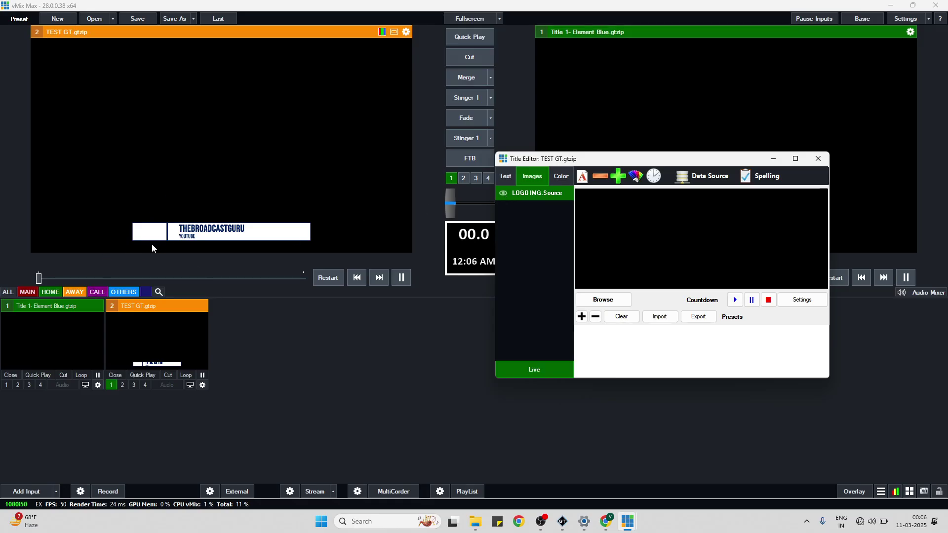
- Review the text and color fields of TEST GT and close its title editor
left_click(505, 181)
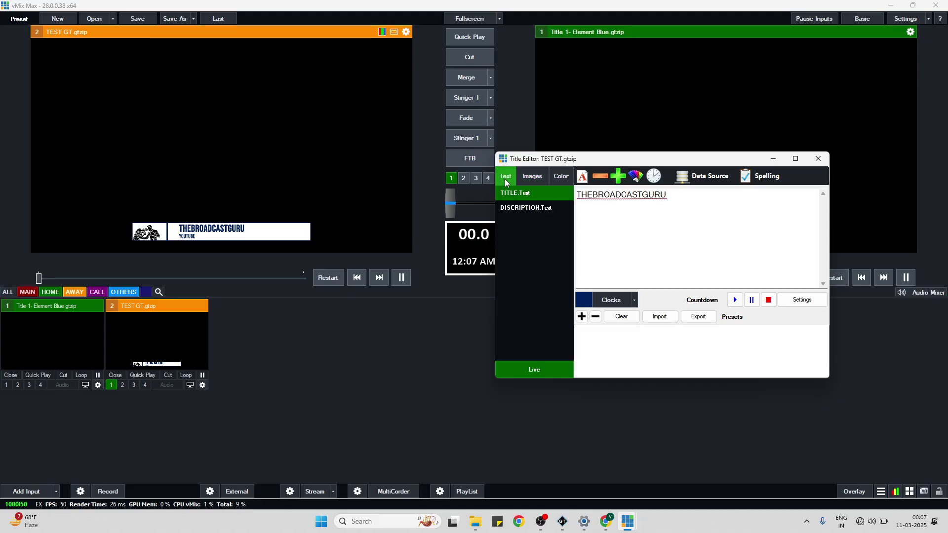
left_click(556, 174)
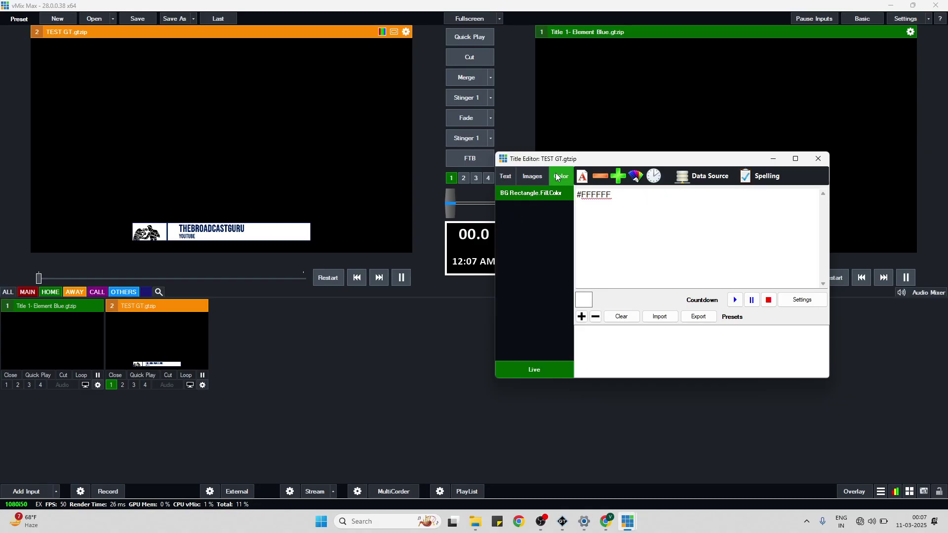
left_click(505, 178)
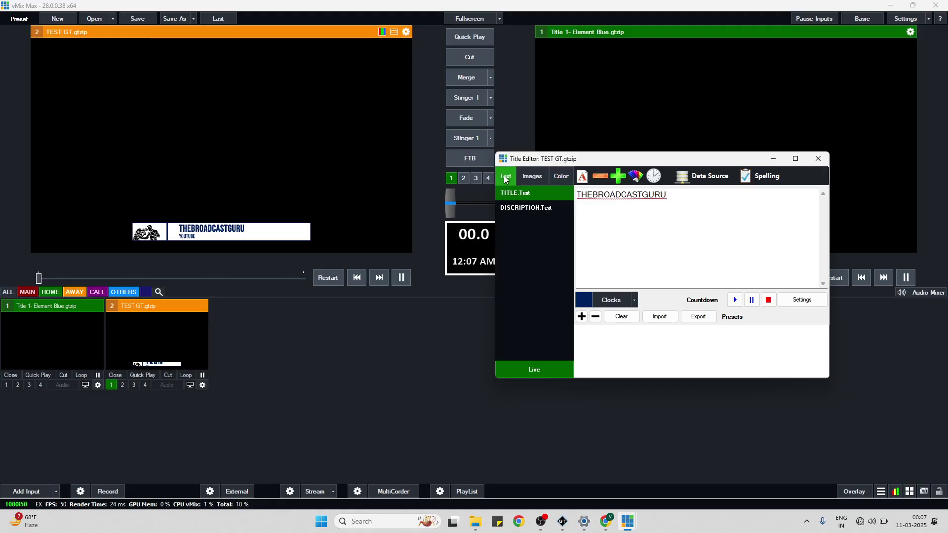
left_click(819, 159)
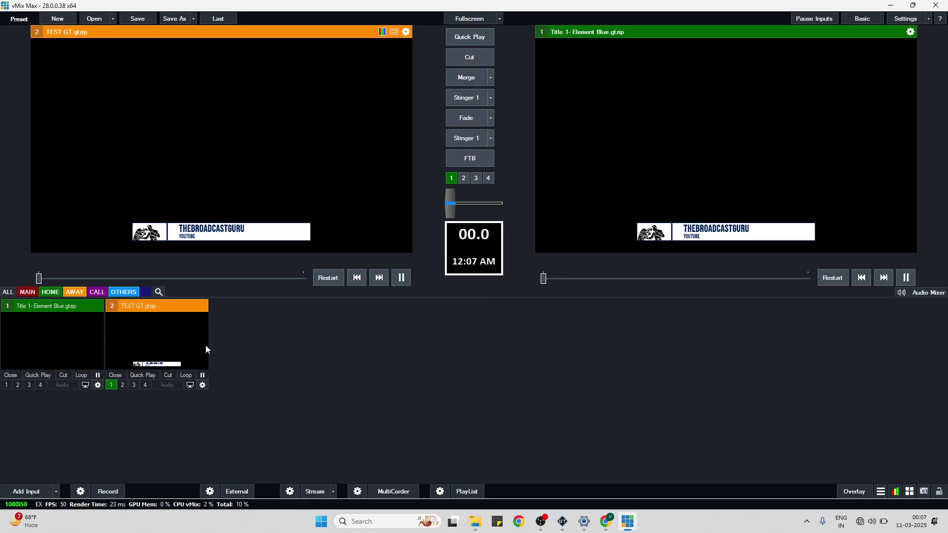
- Take TEST GT off overlay 1 and bring it back on to preview its out and in animations
left_click(112, 385)
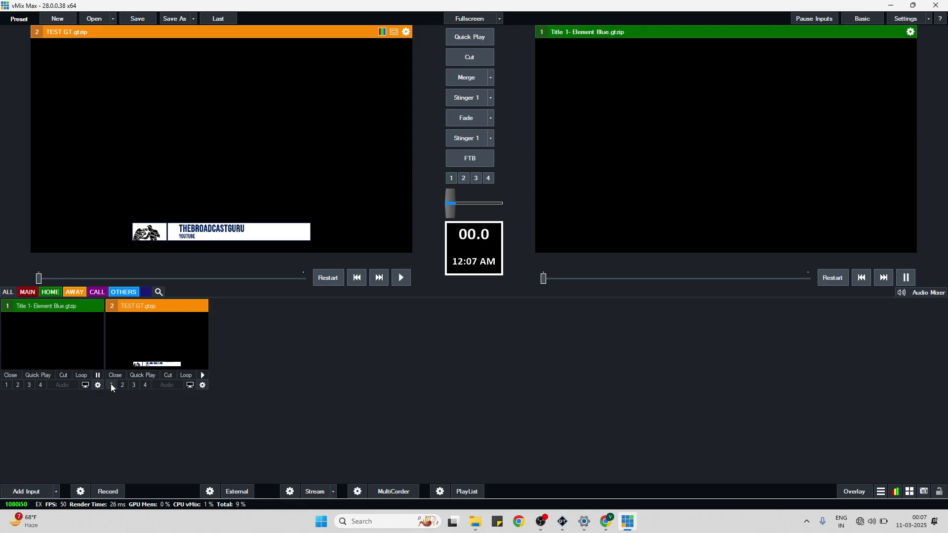
left_click(111, 385)
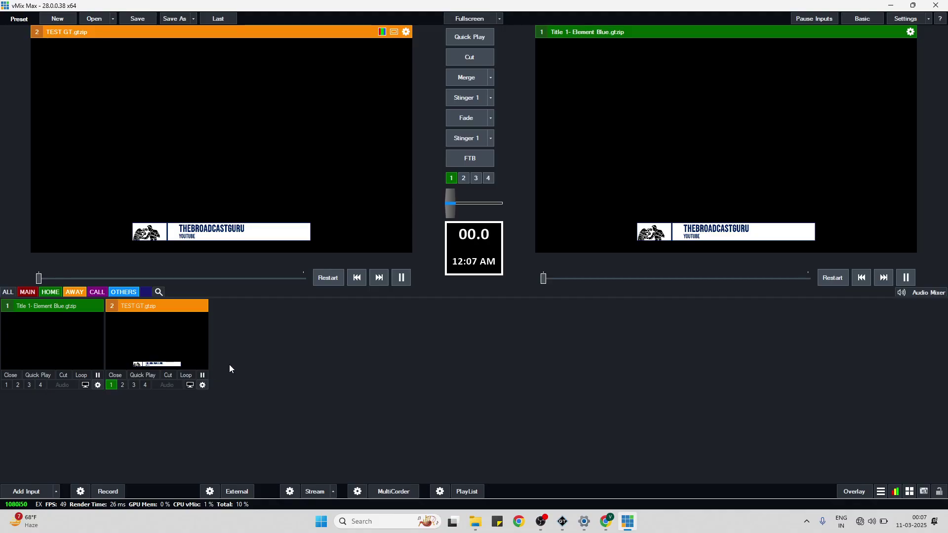
left_click(563, 522)
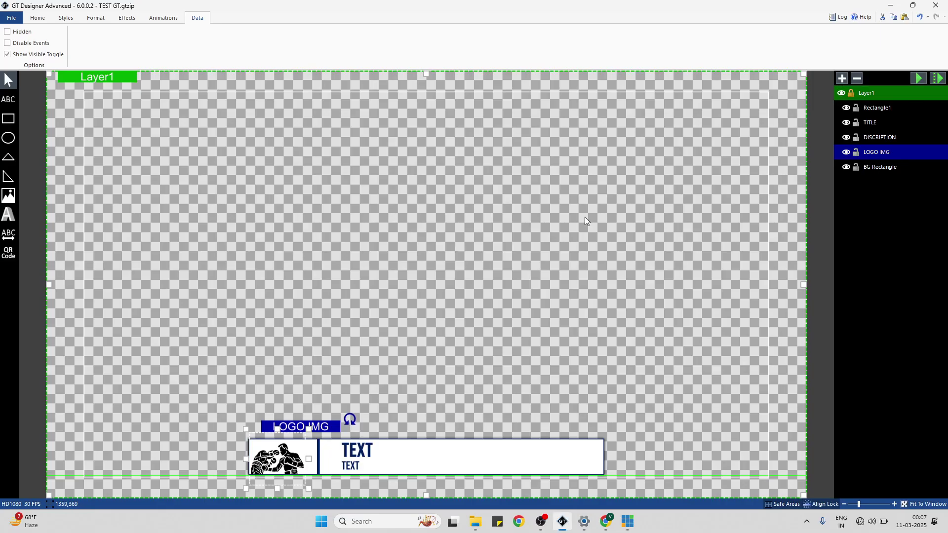
left_click(41, 20)
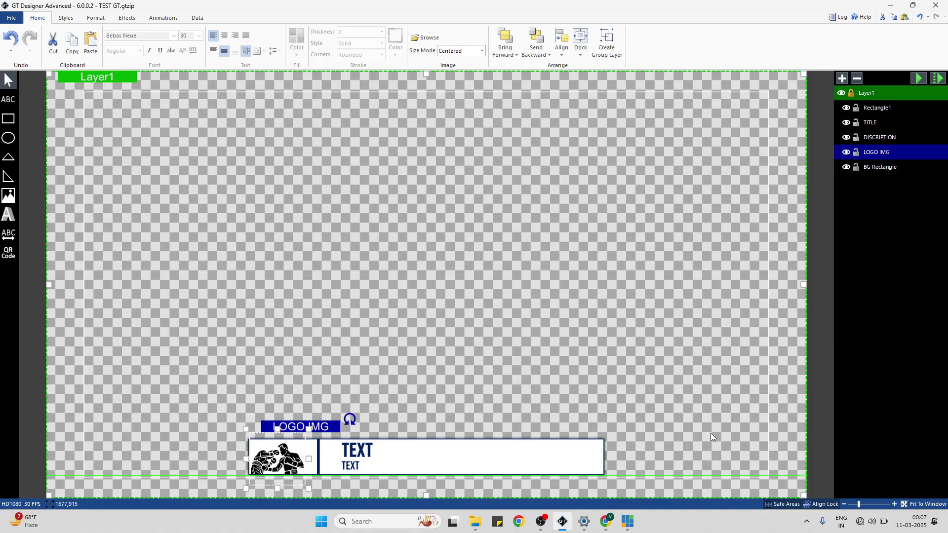
- Switch to vMix and add the overlay v2 title from the recent titles as a new input
left_click(628, 522)
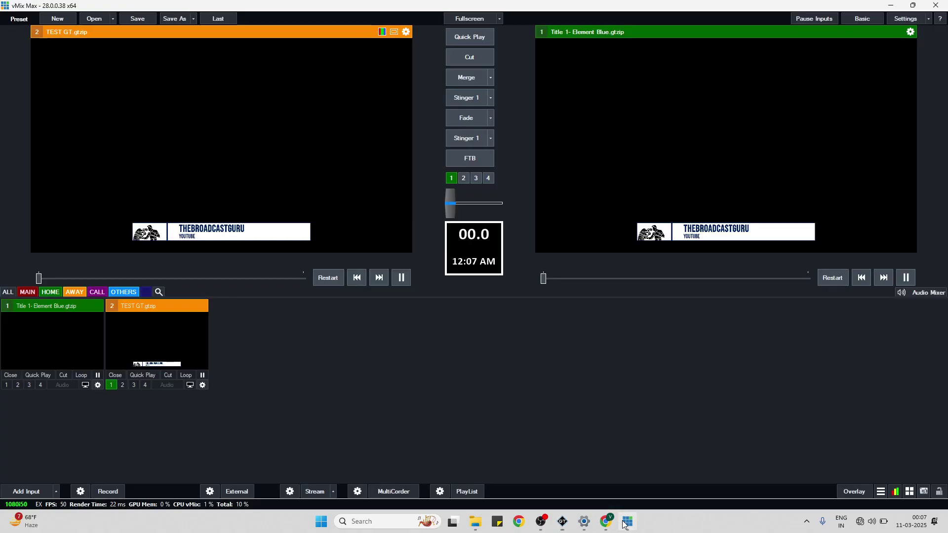
left_click(25, 493)
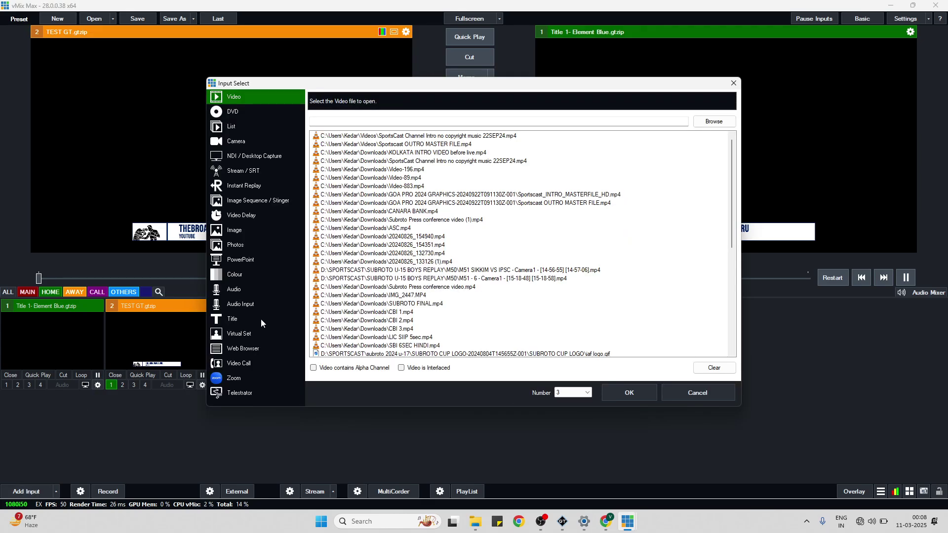
left_click(261, 320)
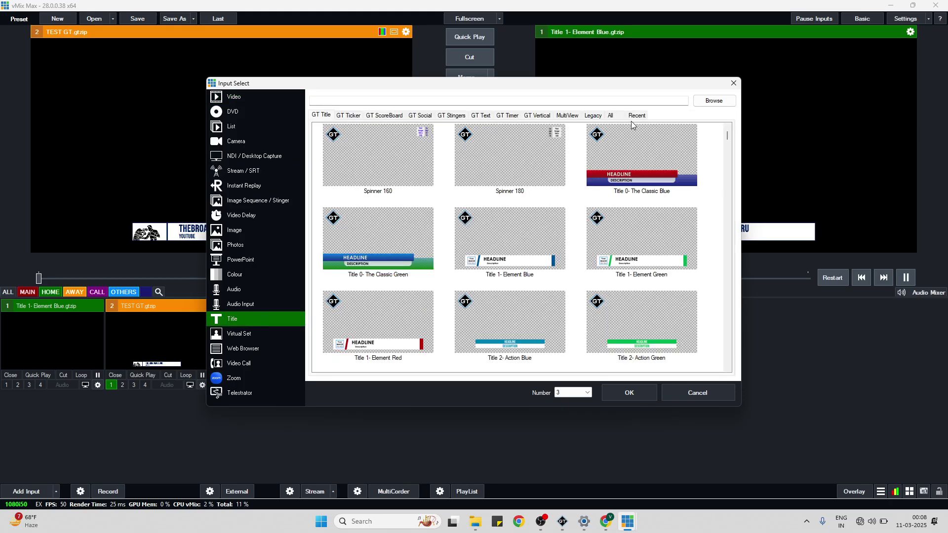
left_click(638, 116)
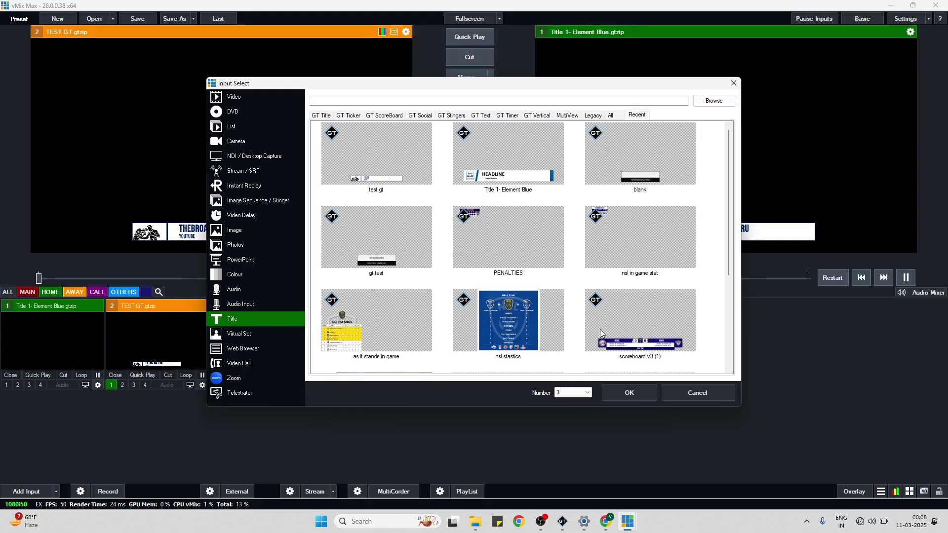
scroll(602, 334, "down", 3)
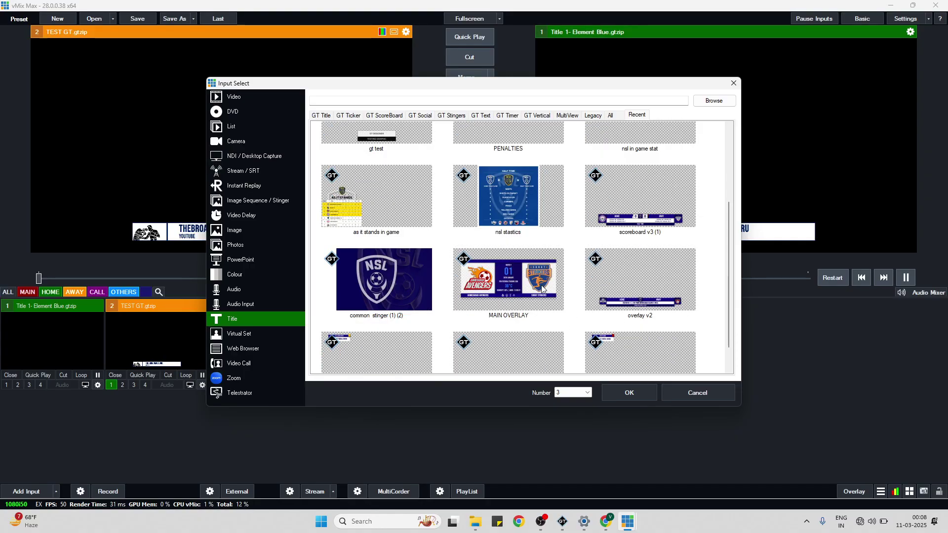
left_click(616, 301)
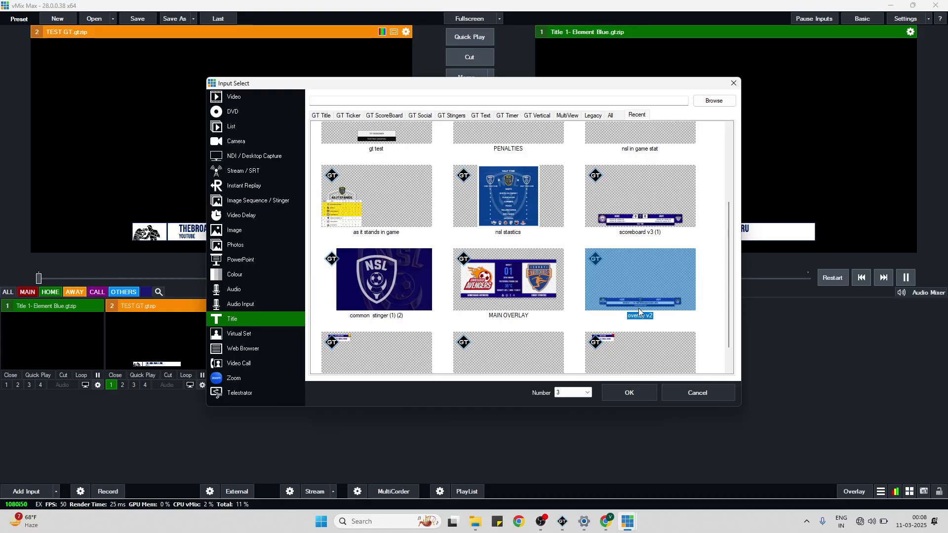
scroll(639, 308, "down", 1)
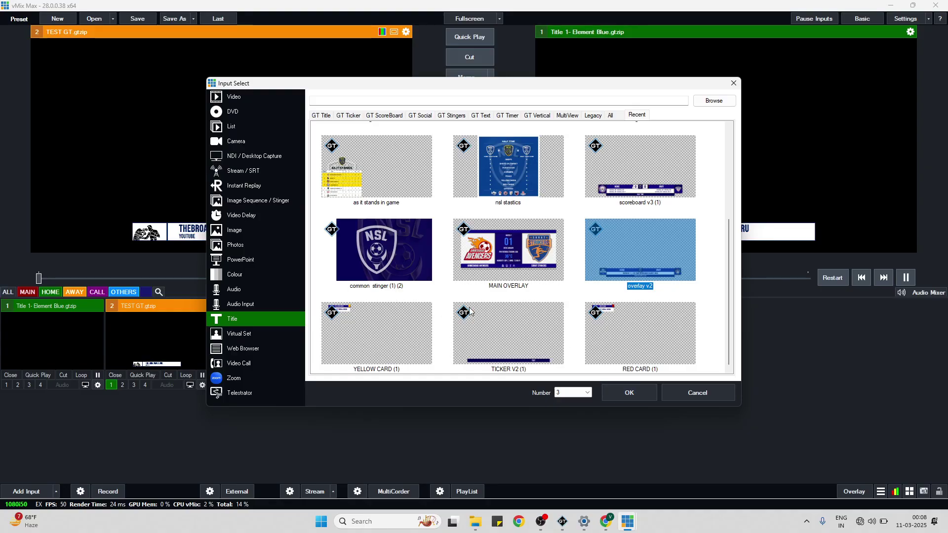
scroll(564, 319, "up", 3)
scroll(564, 318, "up", 1)
scroll(565, 318, "down", 4)
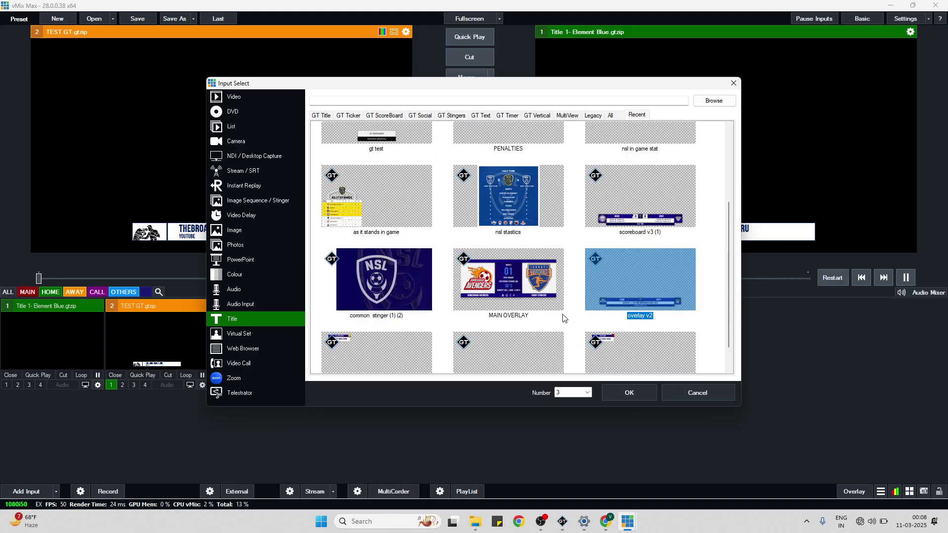
left_click(617, 392)
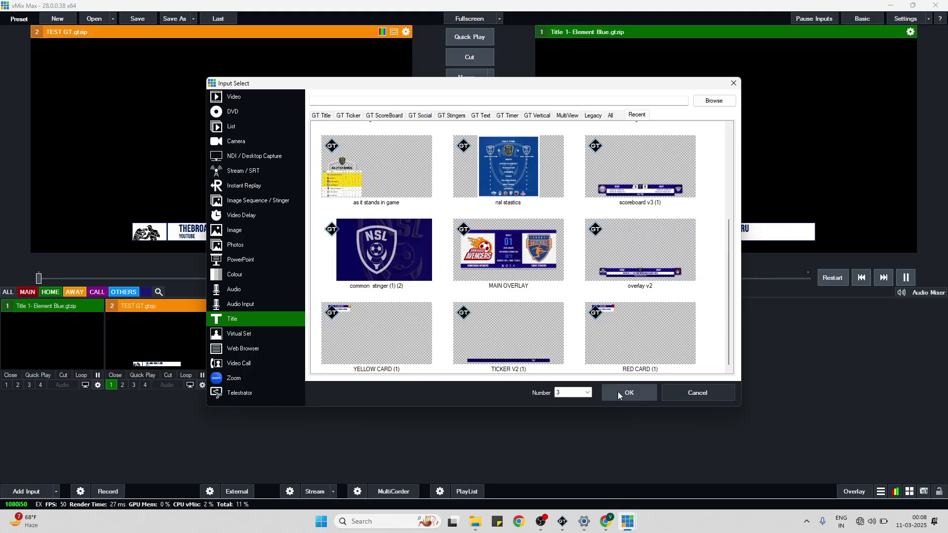
left_click(630, 146)
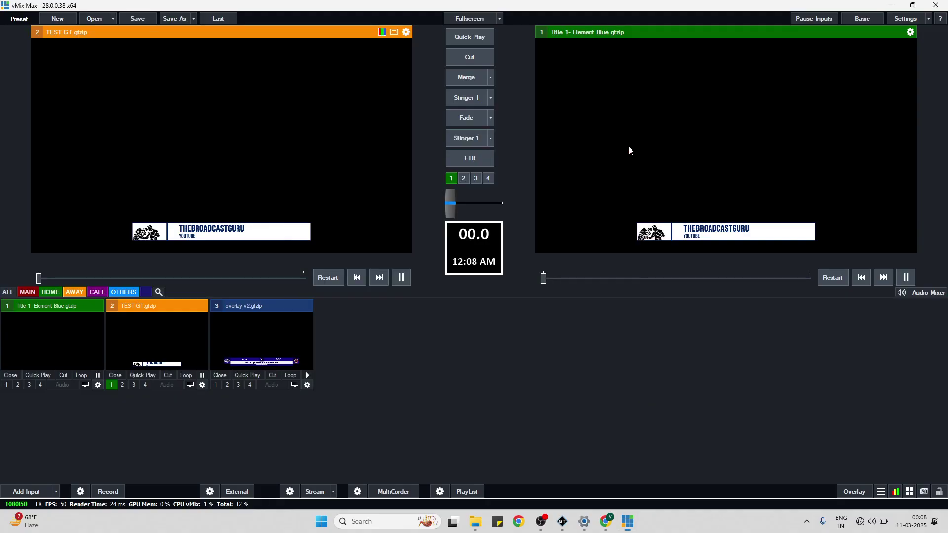
- Load overlay v2 into the preview and replace TEST GT with it on overlay 1
left_click(236, 346)
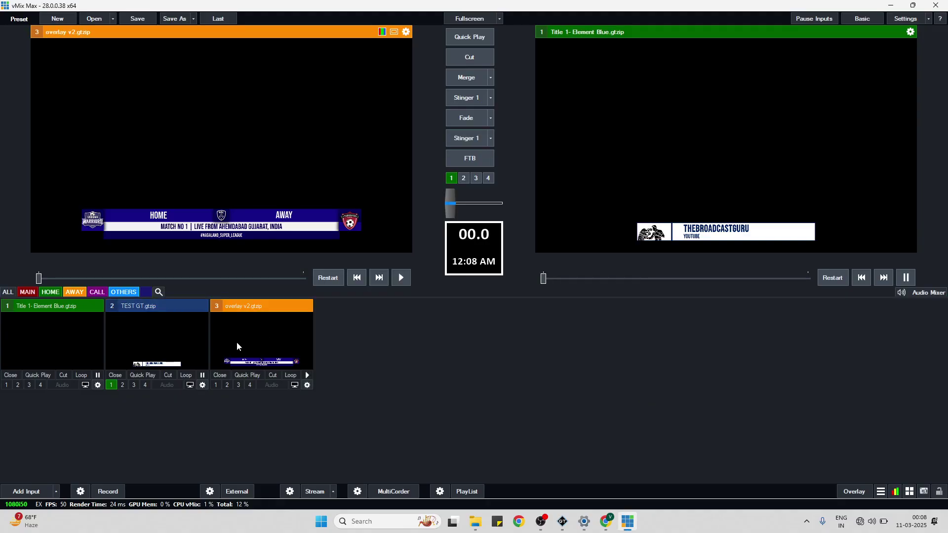
left_click(113, 387)
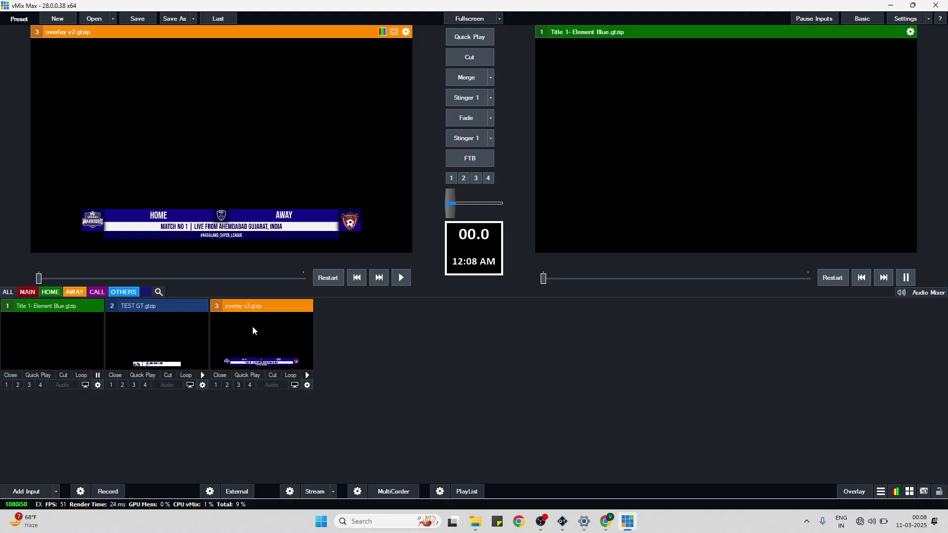
left_click(215, 386)
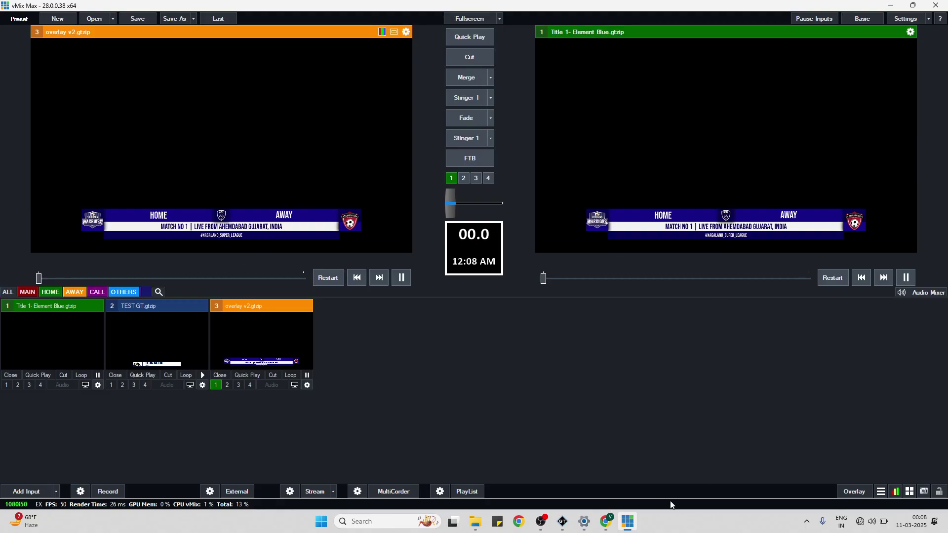
left_click(562, 522)
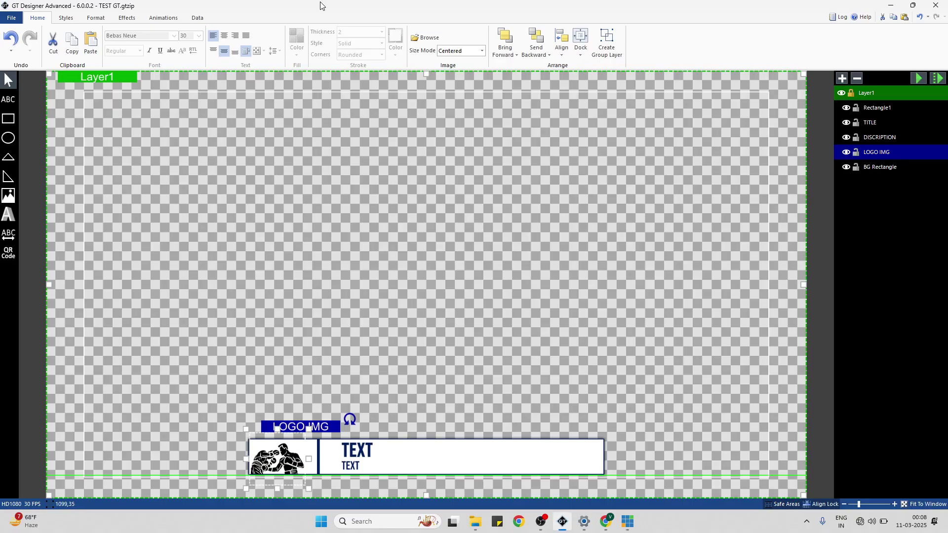
left_click(628, 522)
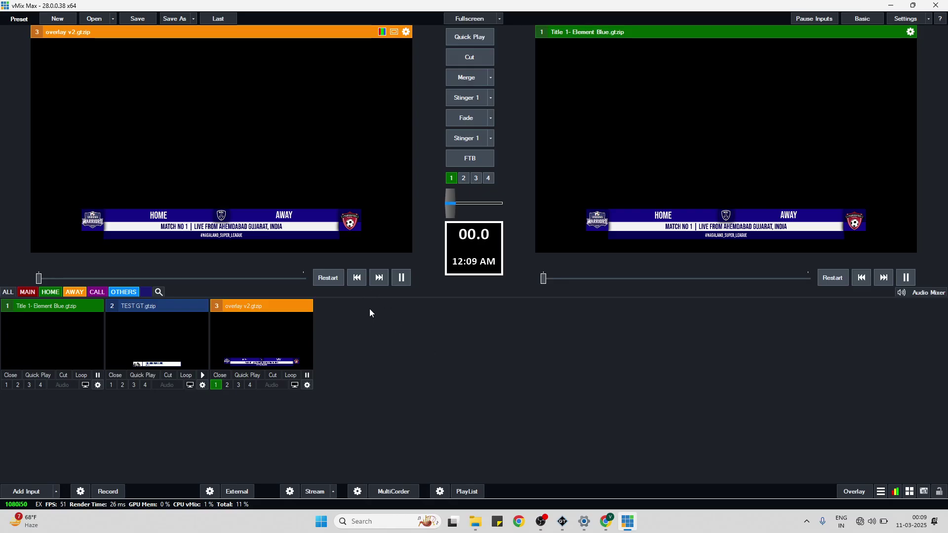
left_click(542, 521)
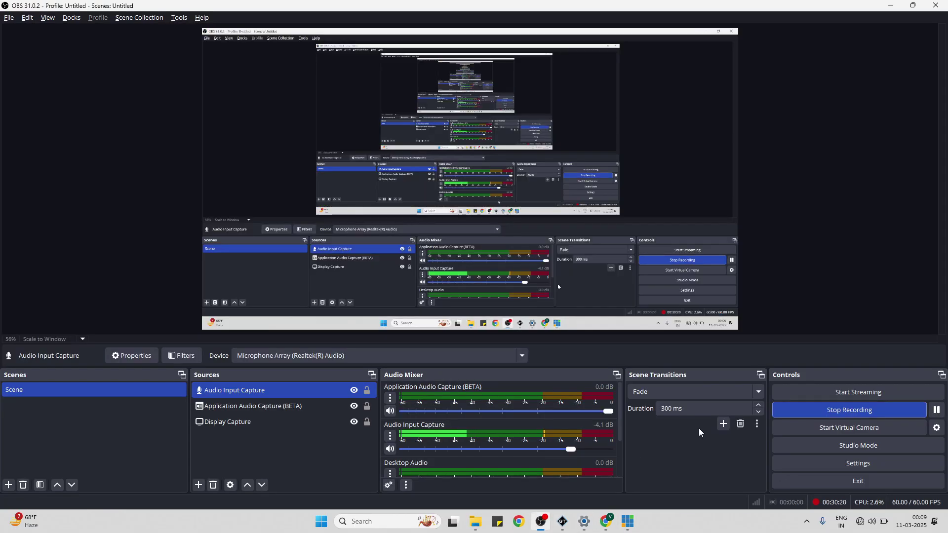